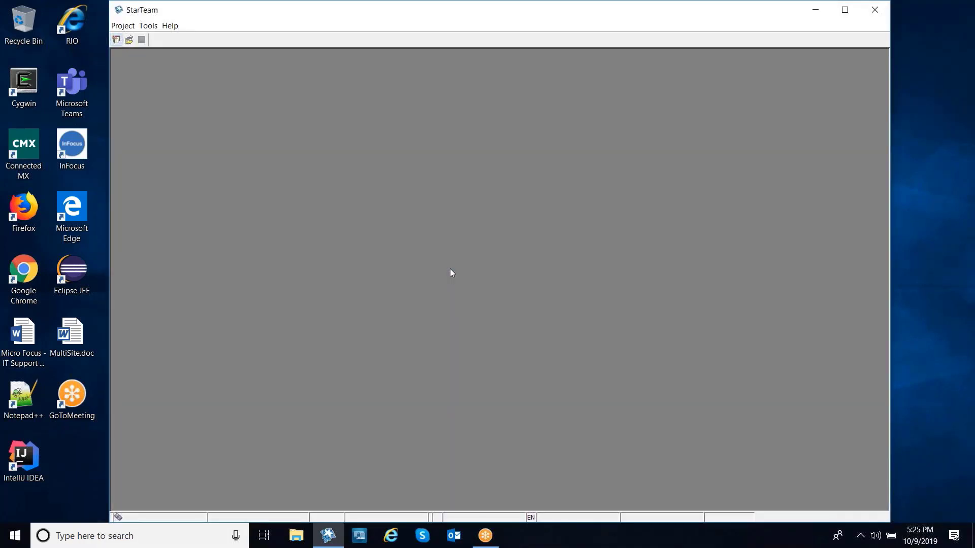
left_click(130, 41)
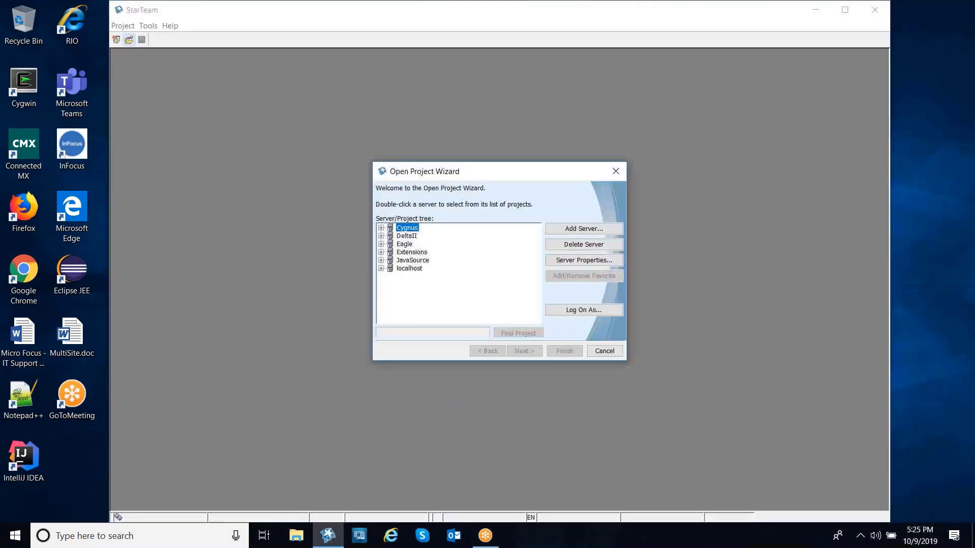
left_click(381, 269)
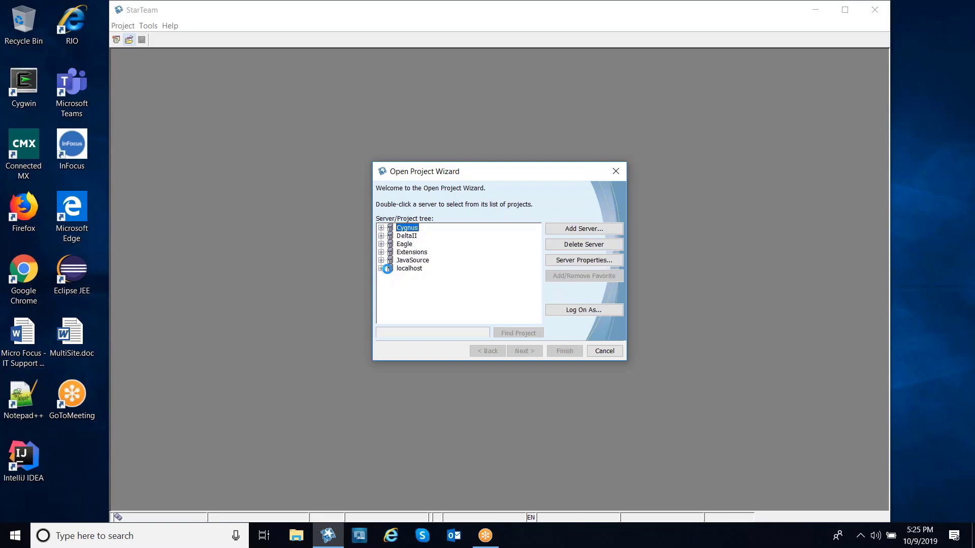
left_click(414, 270)
left_click(604, 351)
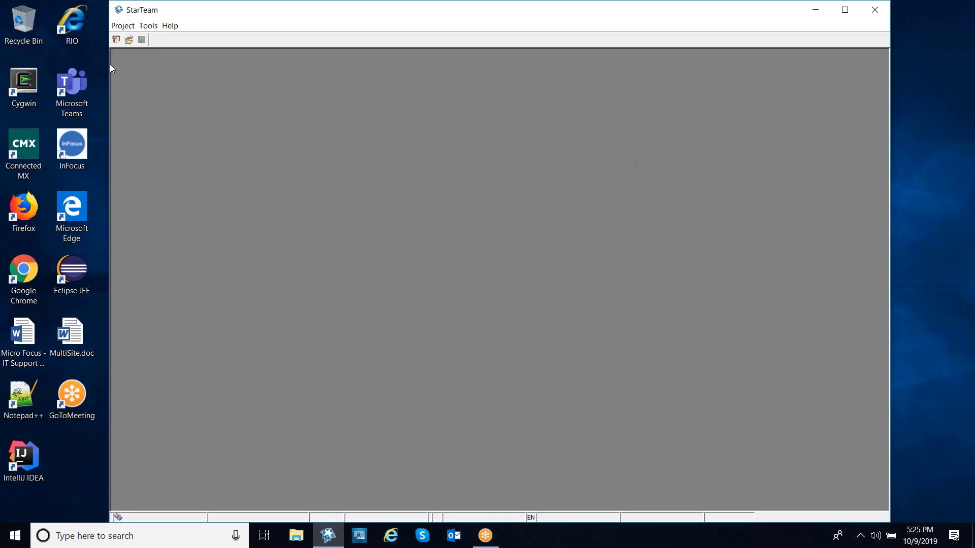
- Start a new project on the localhost server and name it DeltaII
left_click(123, 25)
left_click(133, 37)
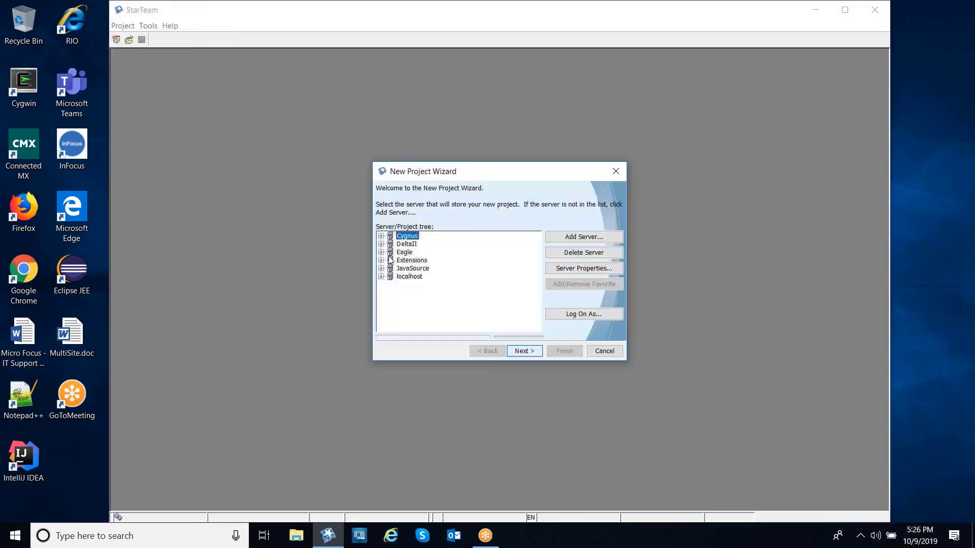
left_click(409, 277)
left_click(523, 351)
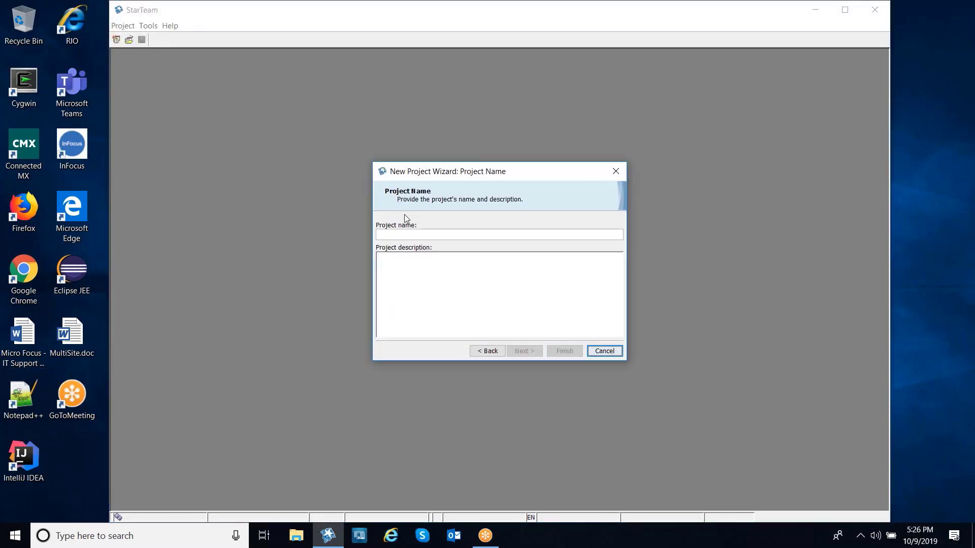
left_click(411, 234)
type("DeltaII")
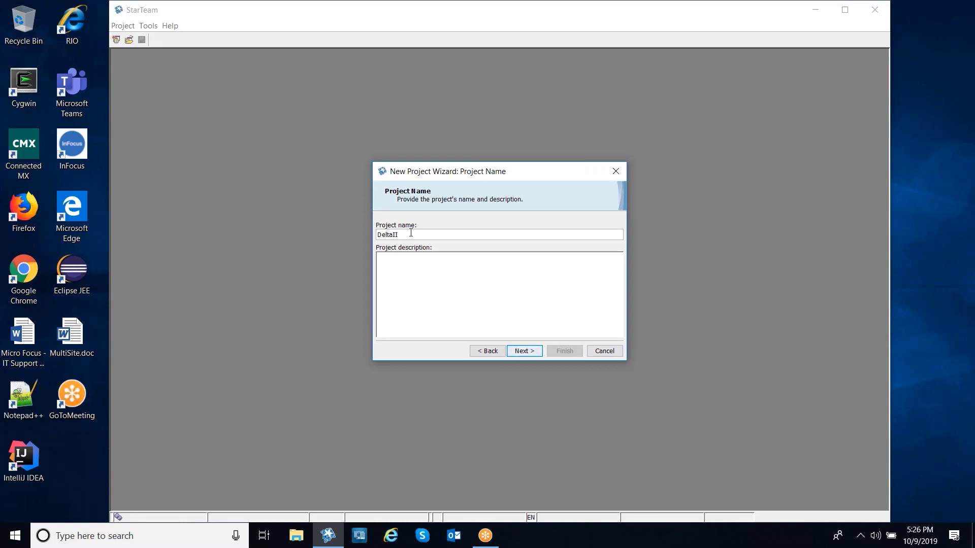
left_click(524, 351)
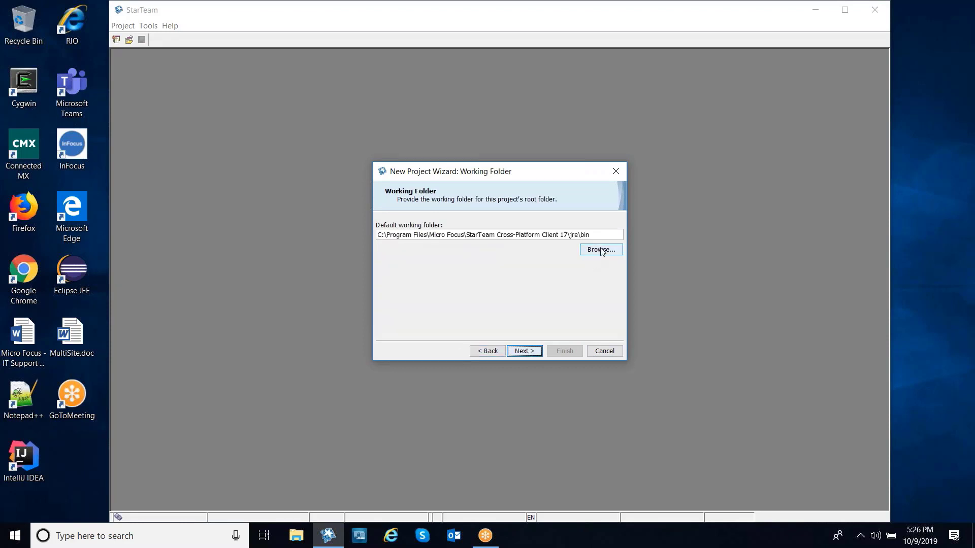
- Set the default working folder to D:\projects\DeltaII and create the project with all its child folders
left_click(601, 250)
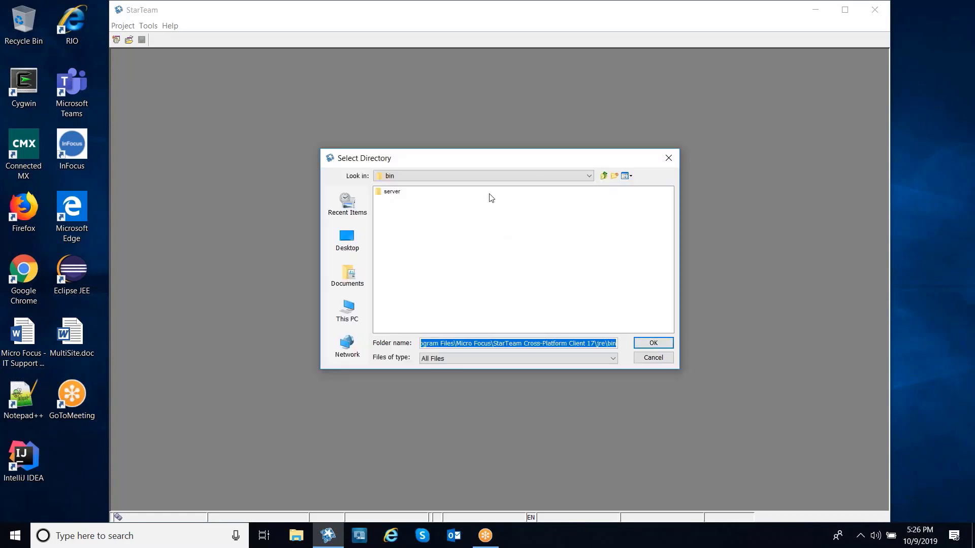
left_click(554, 177)
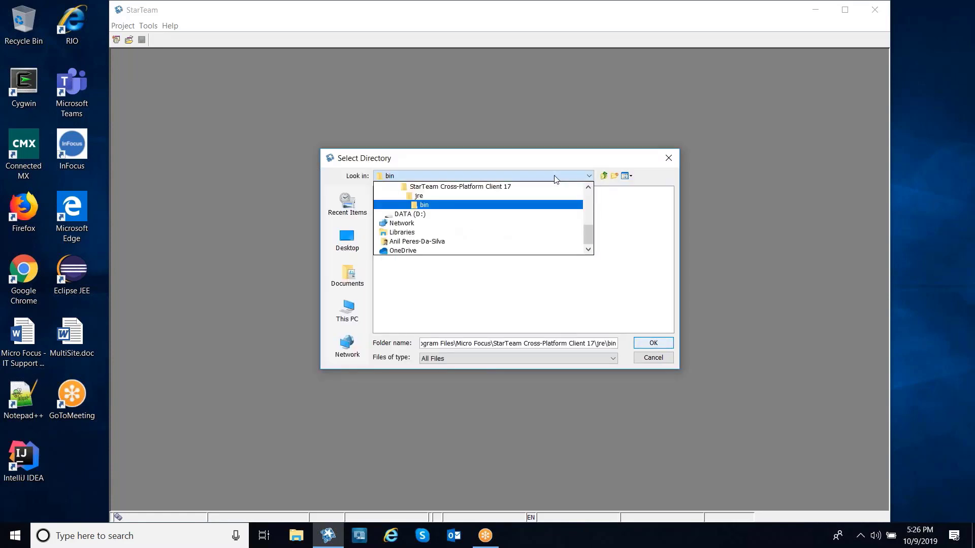
left_click(445, 213)
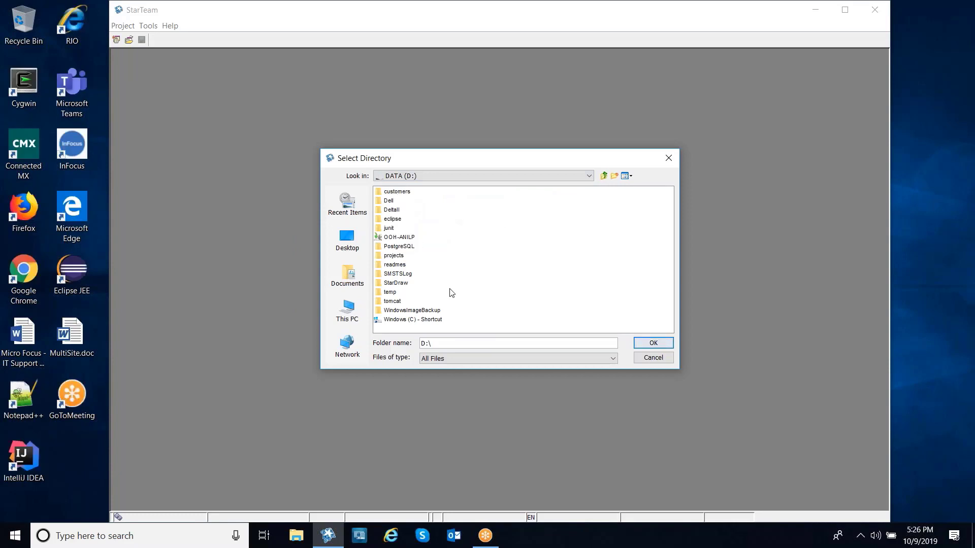
double_click(394, 256)
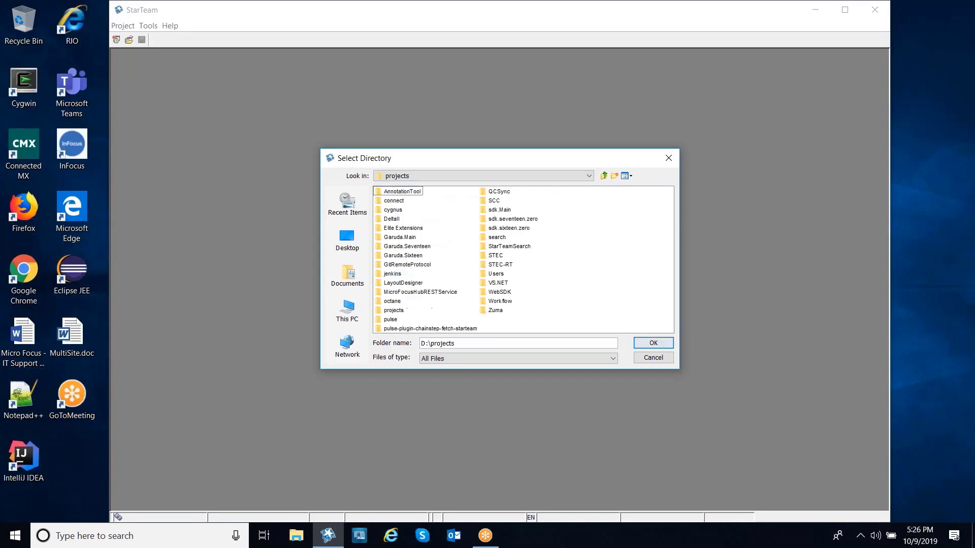
left_click(402, 311)
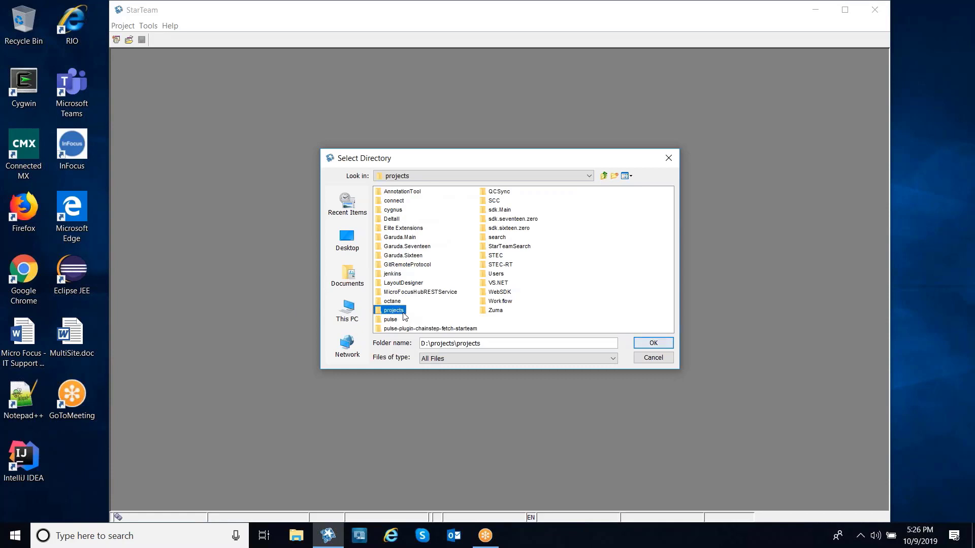
left_click(406, 221)
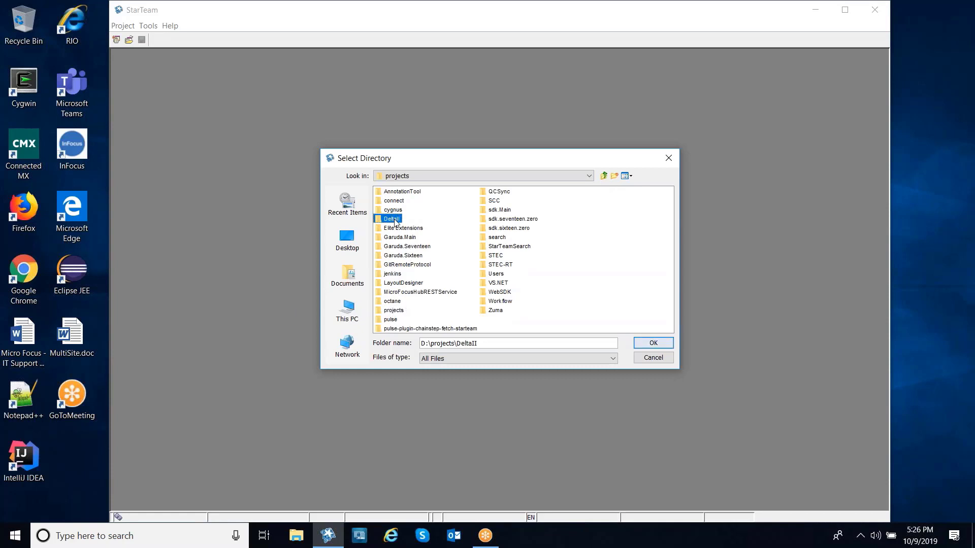
left_click(649, 344)
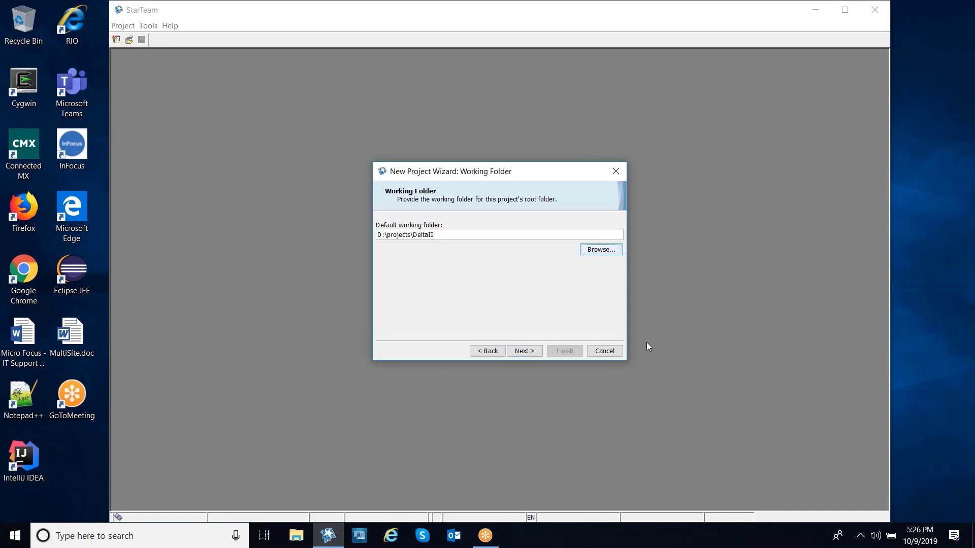
left_click(515, 354)
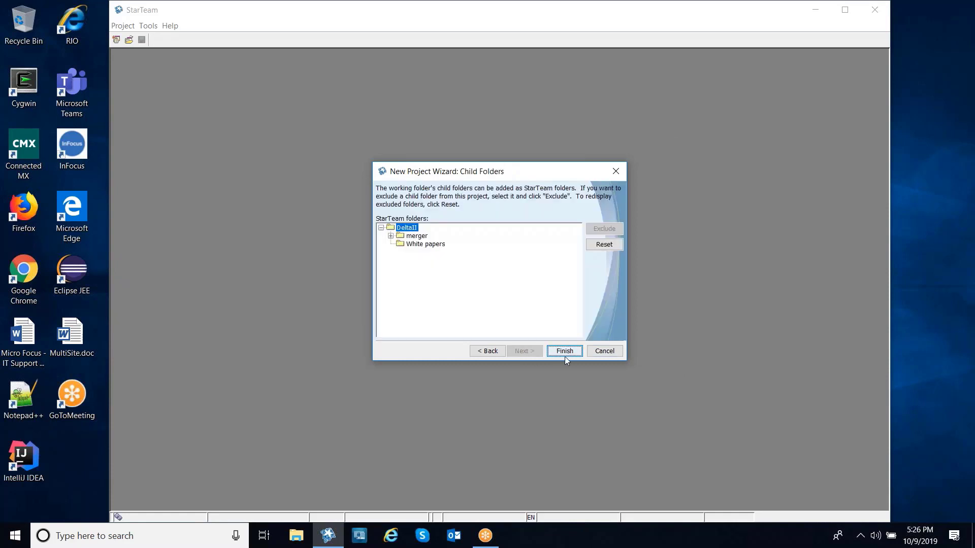
left_click(565, 356)
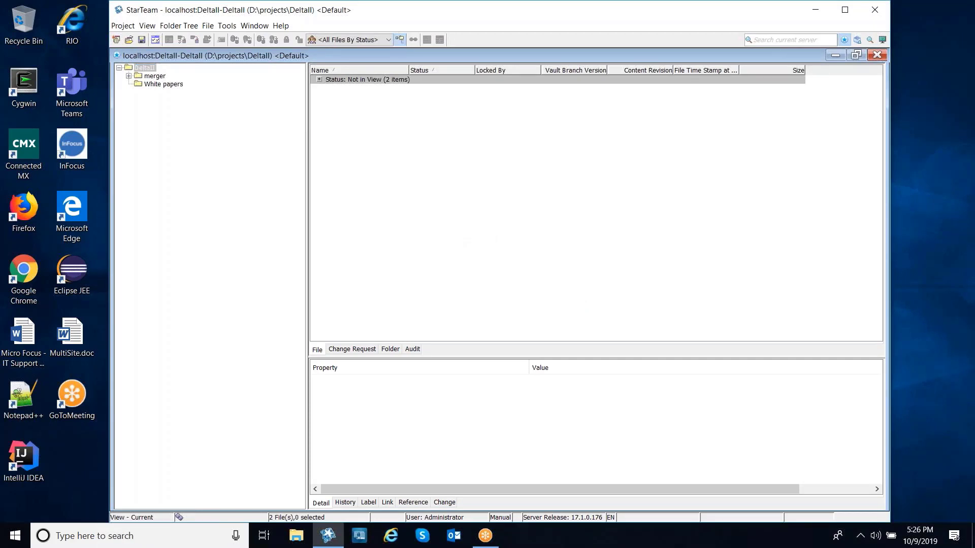
- Add all the files that are not in view to the project with the description "first check in"
right_click(366, 81)
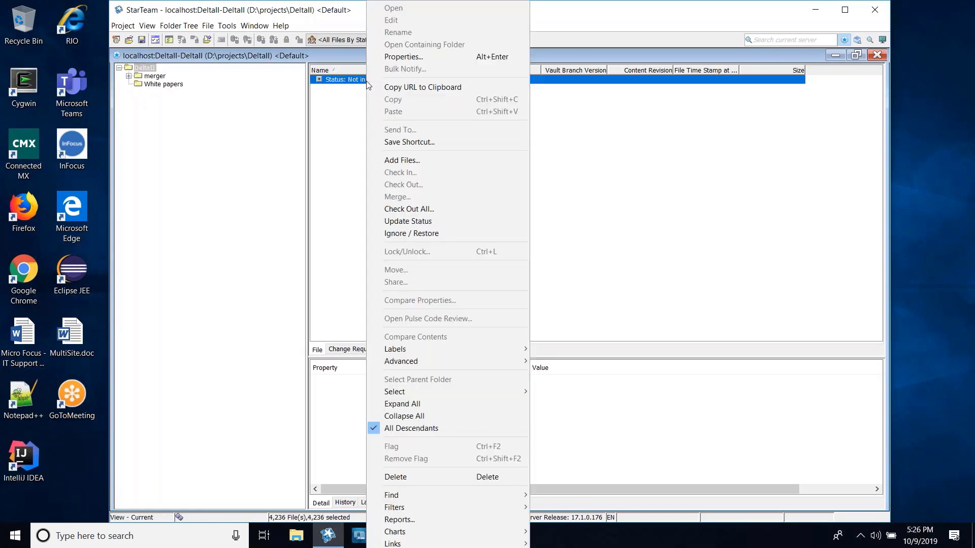
left_click(382, 163)
left_click(449, 172)
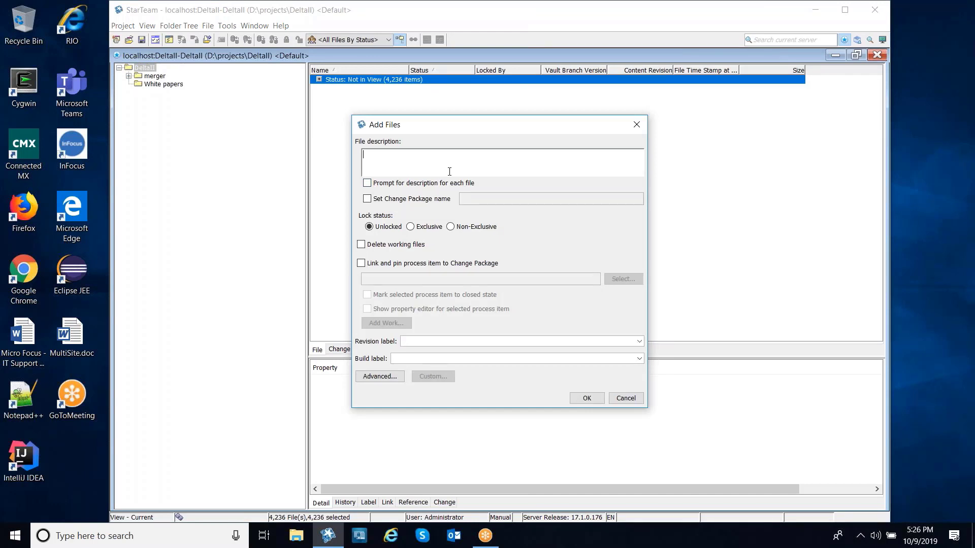
type("first check in")
left_click(587, 399)
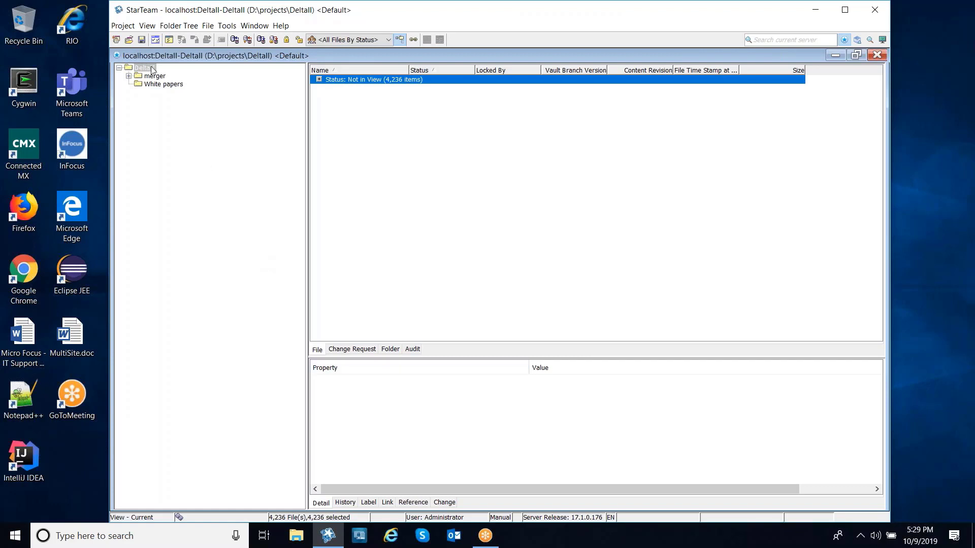
- Review the workspace change package setting in the project's properties, leaving it on Enable
left_click(123, 26)
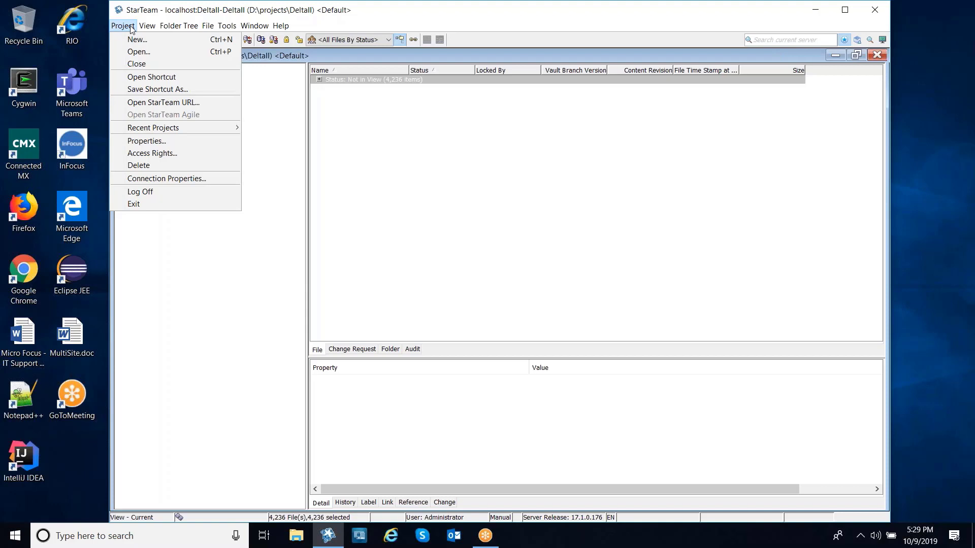
left_click(163, 141)
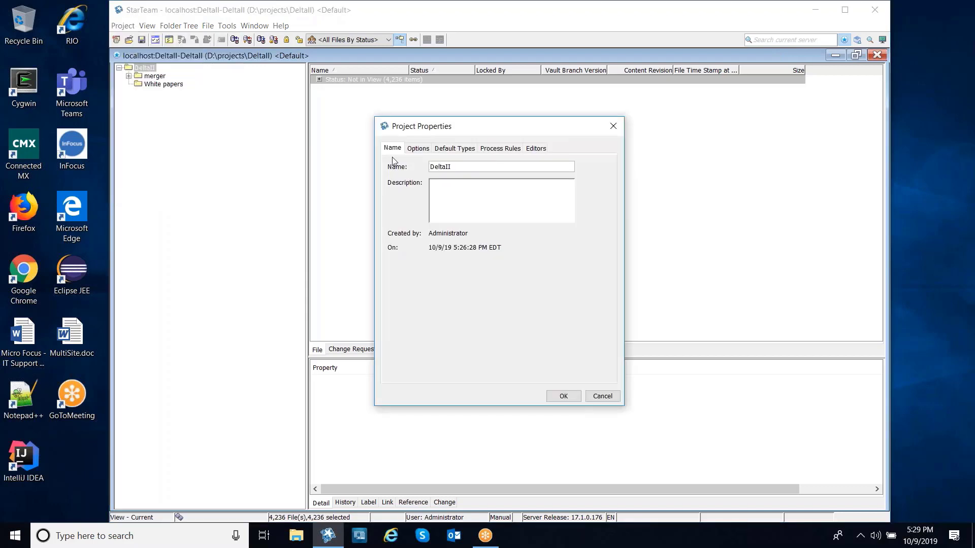
left_click(418, 148)
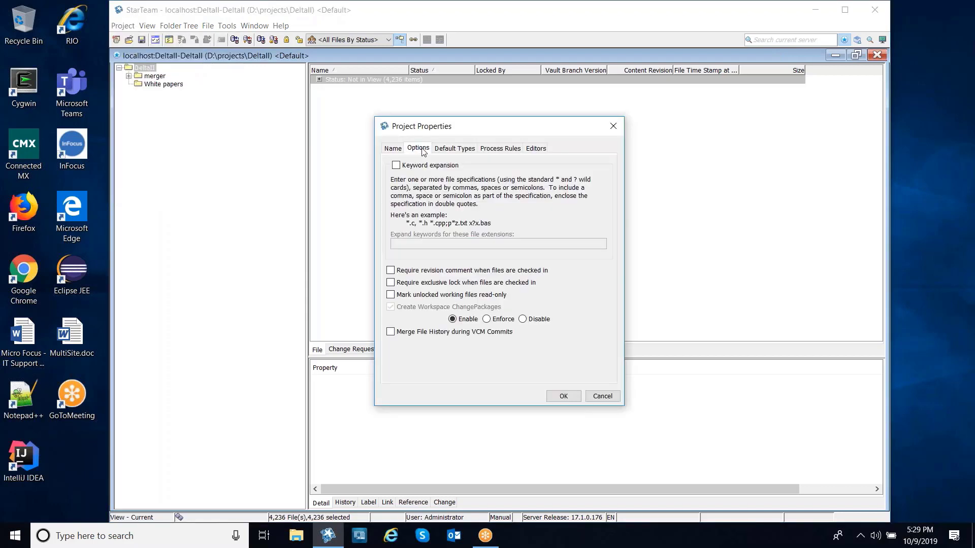
left_click(500, 319)
left_click(472, 325)
left_click(565, 395)
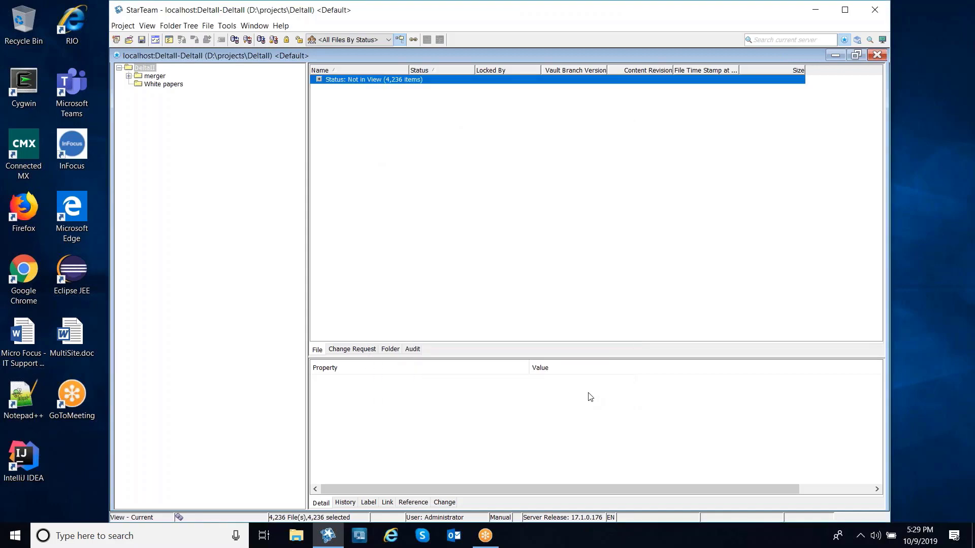
- Set up a new Lightweight view named "new lwv"
left_click(148, 26)
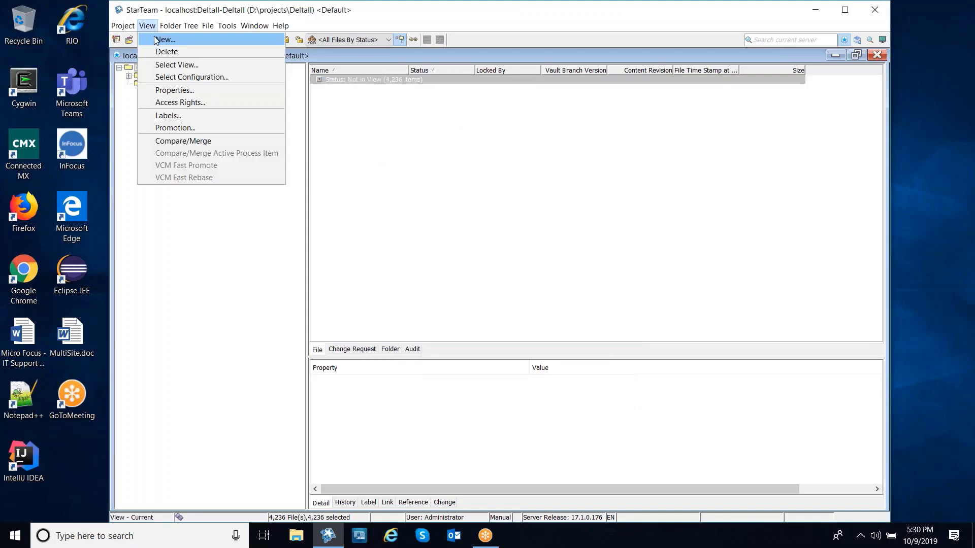
left_click(157, 39)
left_click(438, 171)
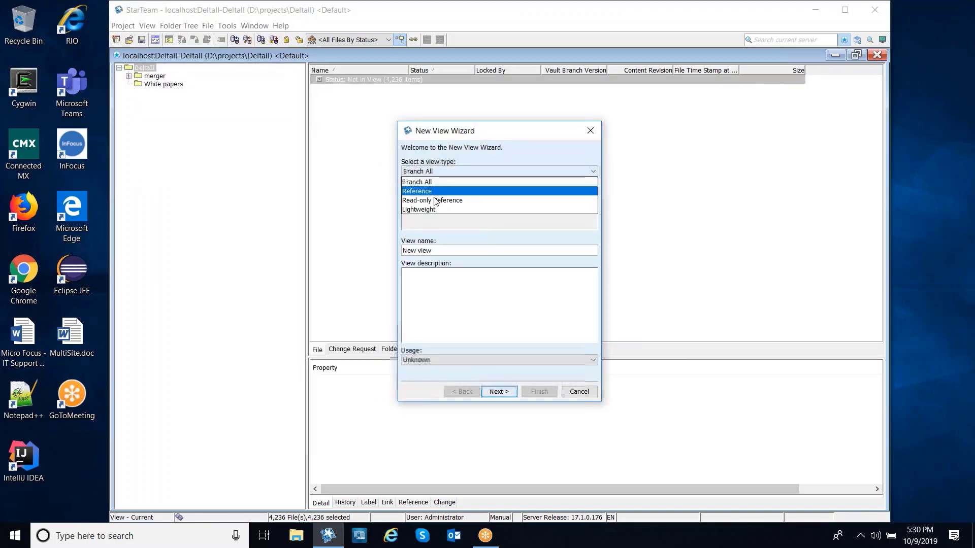
left_click(434, 210)
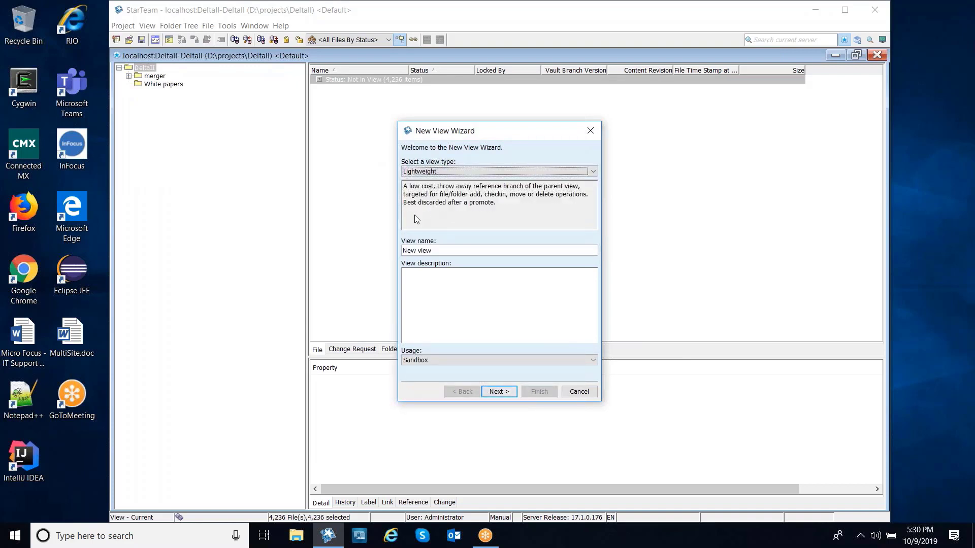
triple_click(444, 251)
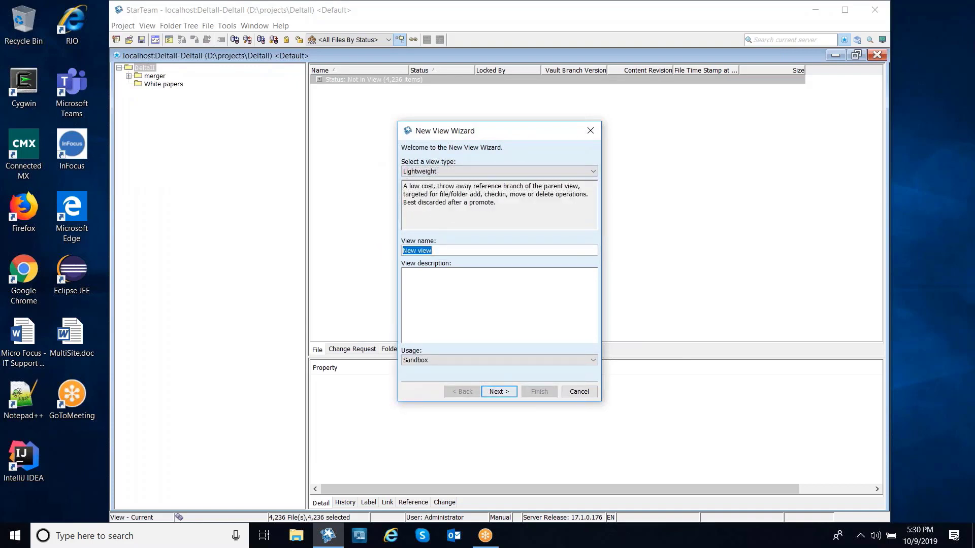
type("new lwv")
left_click(492, 392)
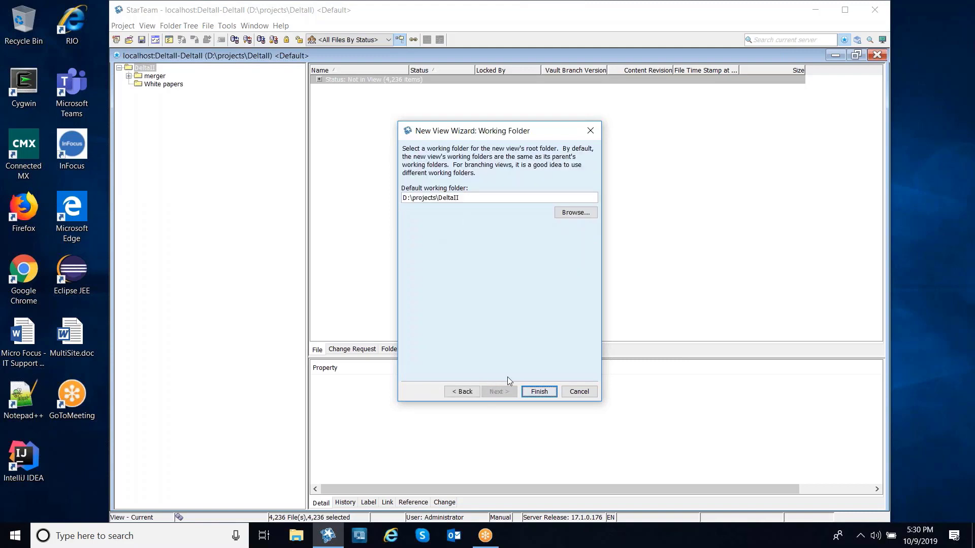
- Try to create the lightweight view with the parent's working folder D:\projects\DeltaII, then abandon the view creation
left_click(540, 392)
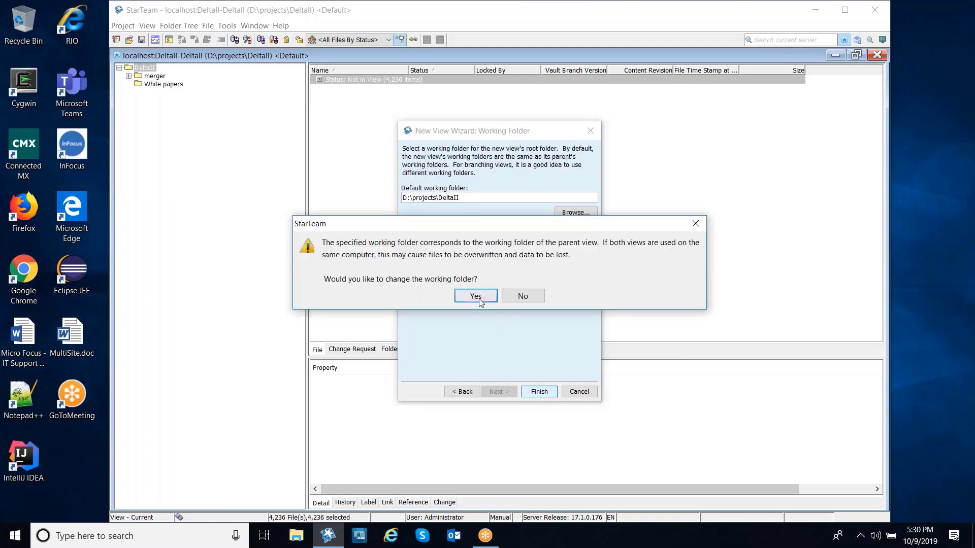
left_click(524, 297)
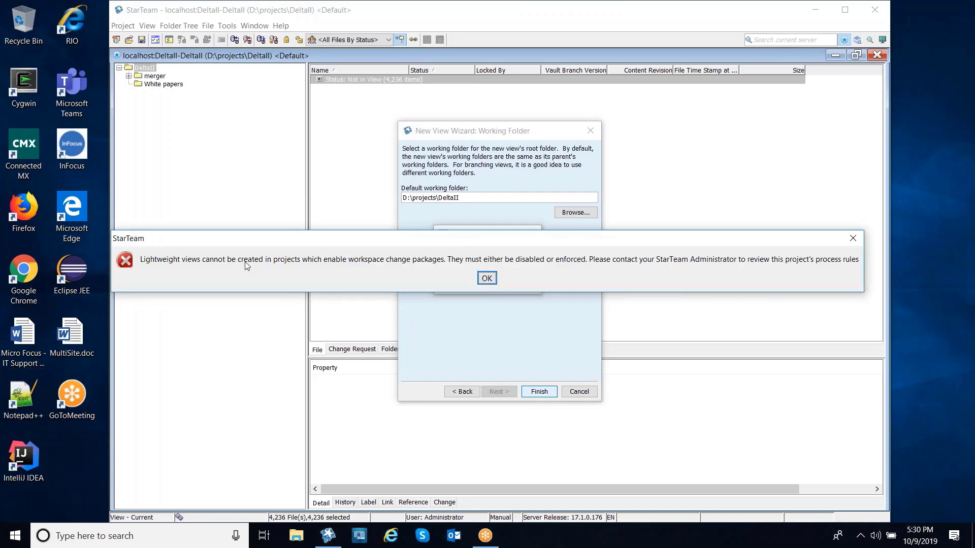
left_click_drag(354, 244, 236, 181)
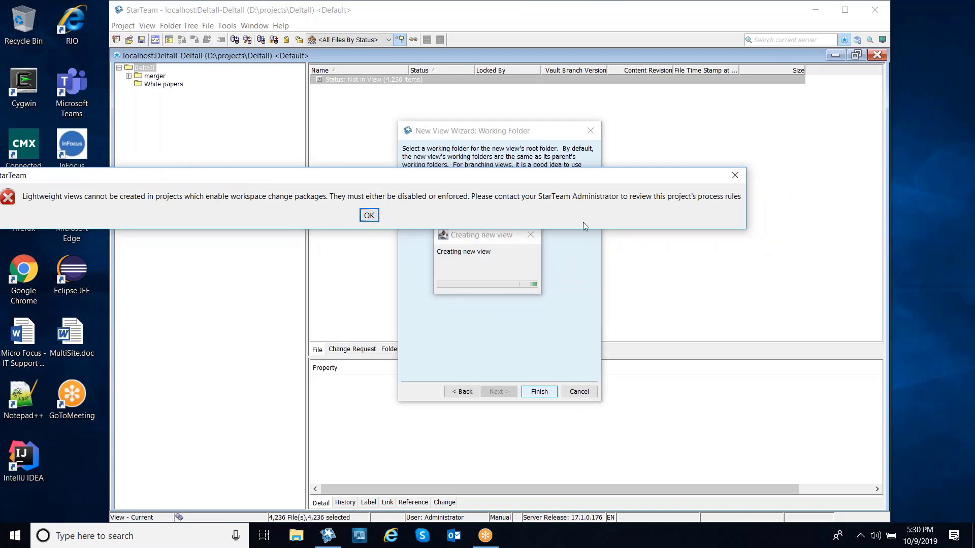
left_click(368, 218)
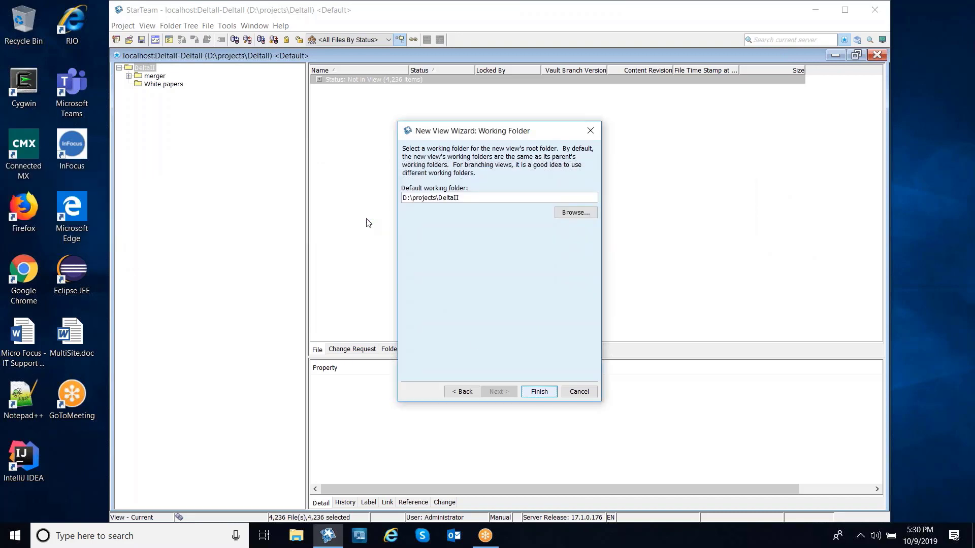
left_click(577, 391)
- Check the view hierarchy in the properties of the DeltaII view, leaving the properties as they are
left_click(147, 25)
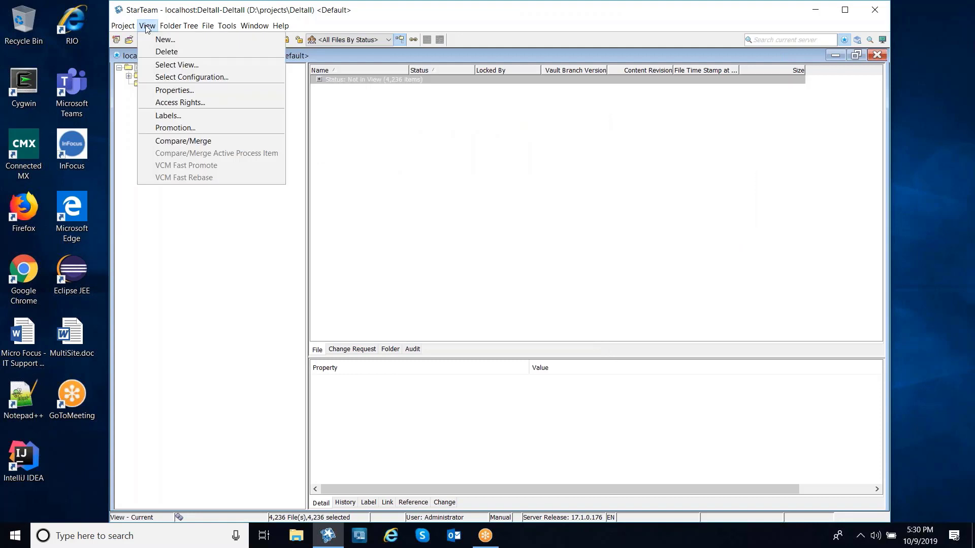
left_click(172, 92)
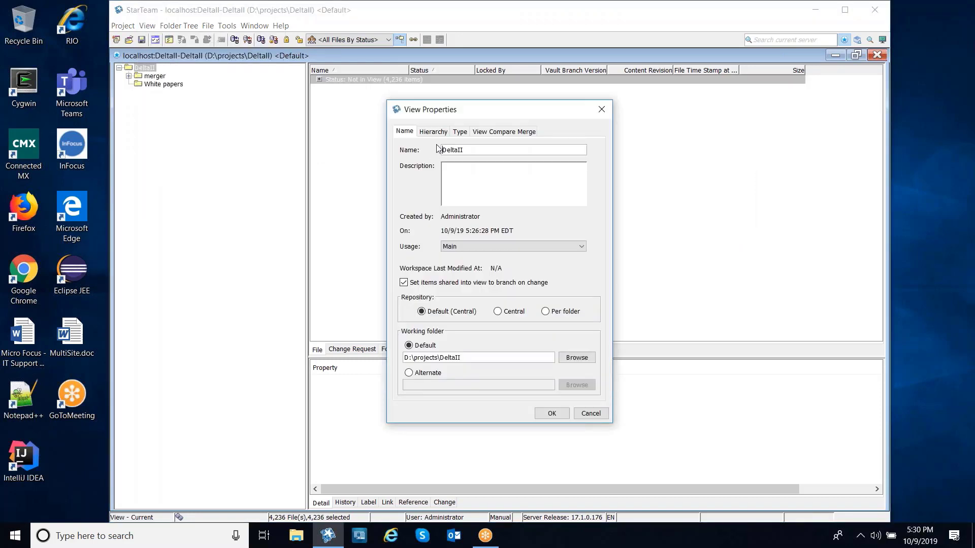
left_click(435, 133)
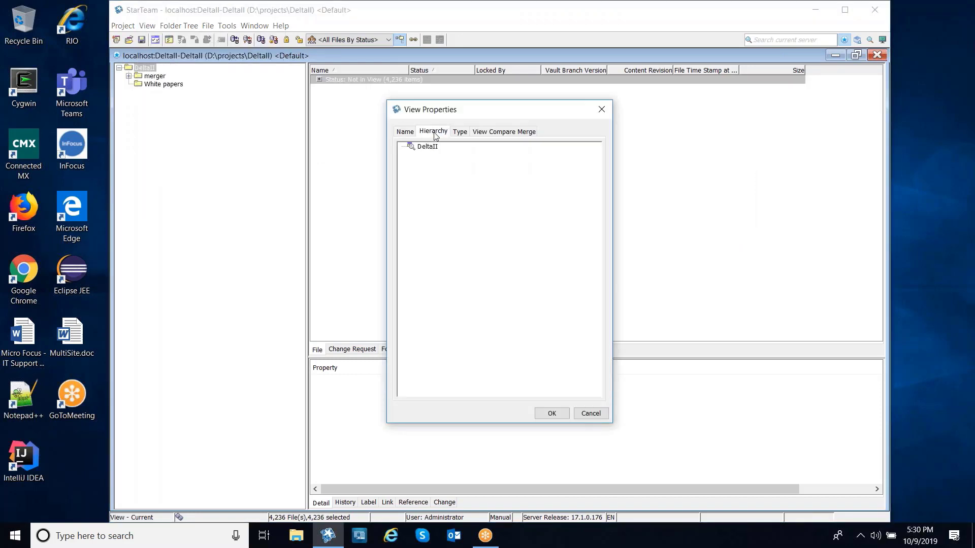
left_click(591, 413)
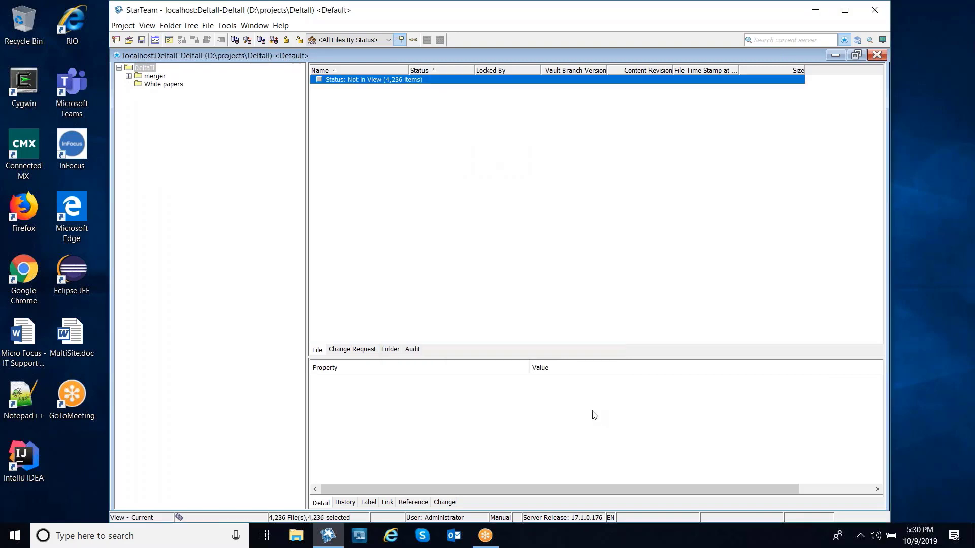
- Set the workspace change packages option to Enforce in the project's properties
left_click(122, 26)
left_click(134, 138)
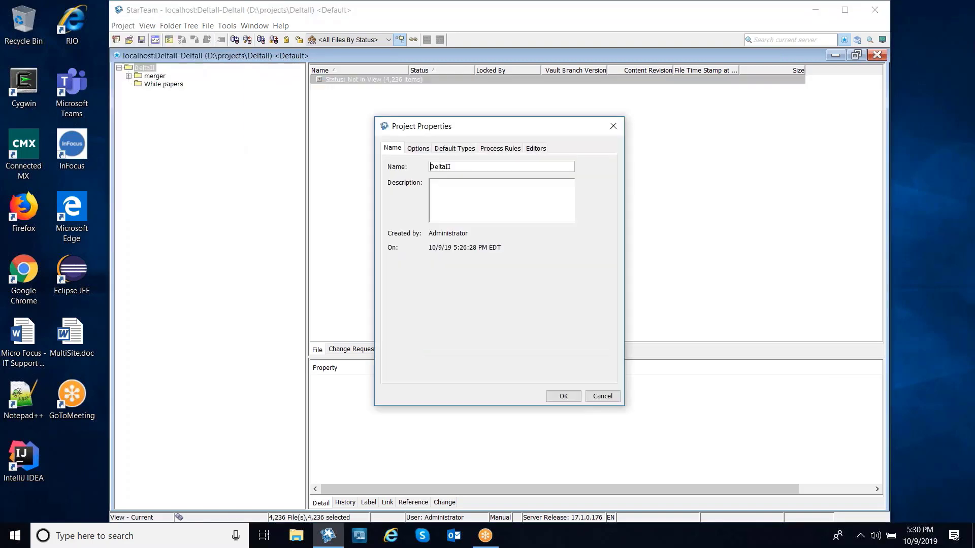
left_click(418, 148)
left_click(502, 319)
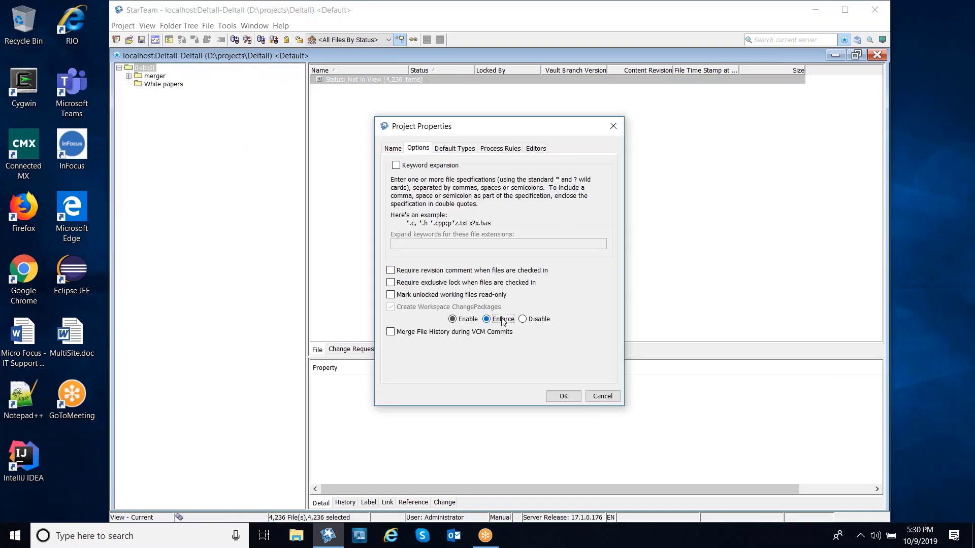
left_click(564, 397)
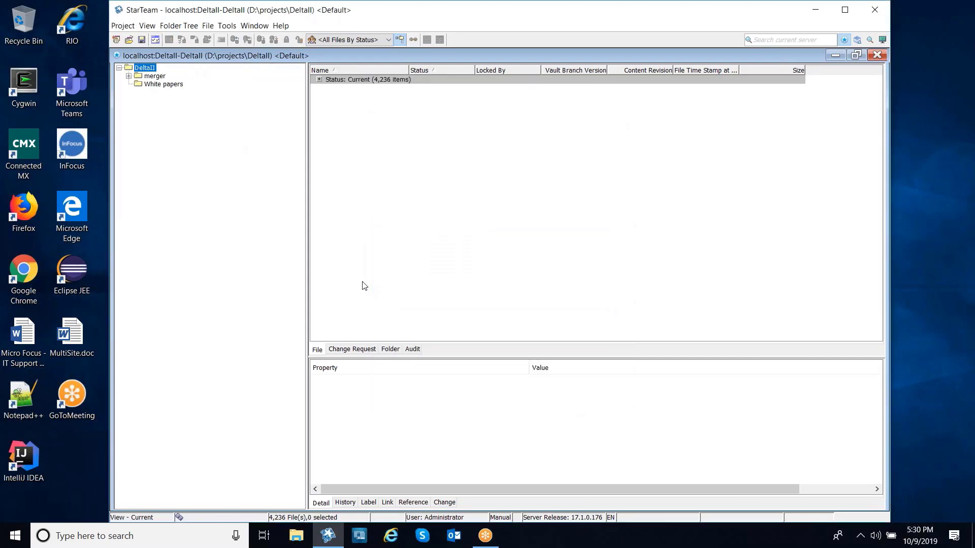
- Start a new Lightweight view and name it with the owner's first name followed by "Lightweight View"
left_click(147, 26)
left_click(154, 38)
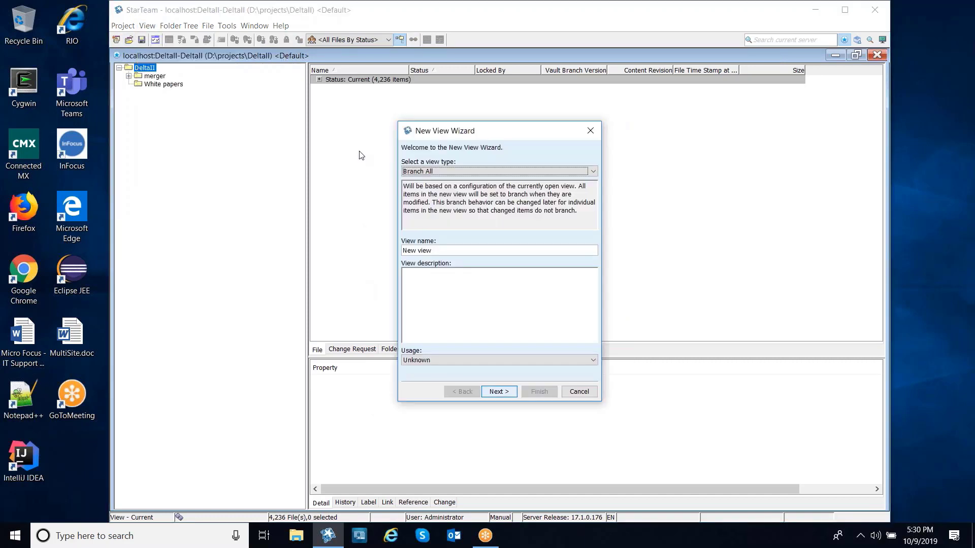
left_click(422, 170)
left_click(425, 209)
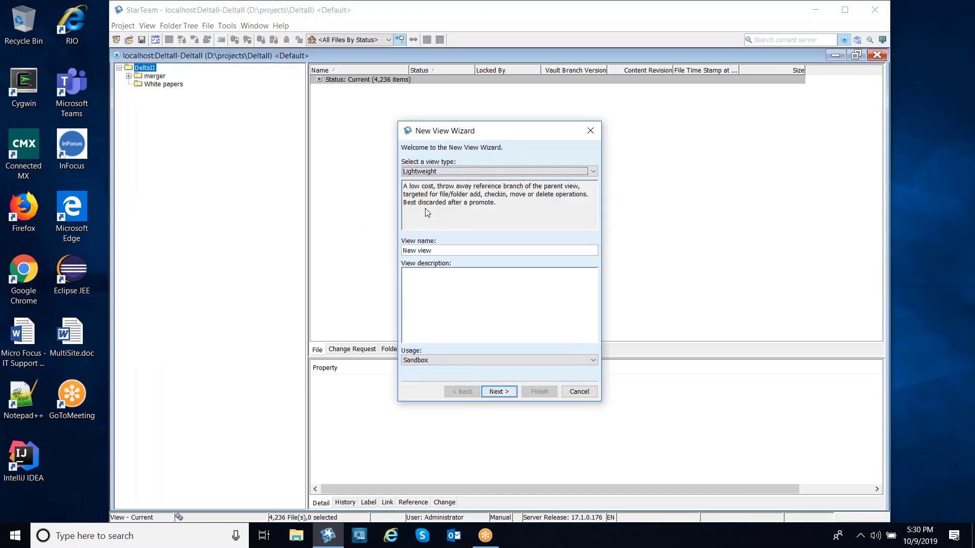
left_click(446, 252)
key("ctrl+shift+Left")
key("ctrl+shift+Left")
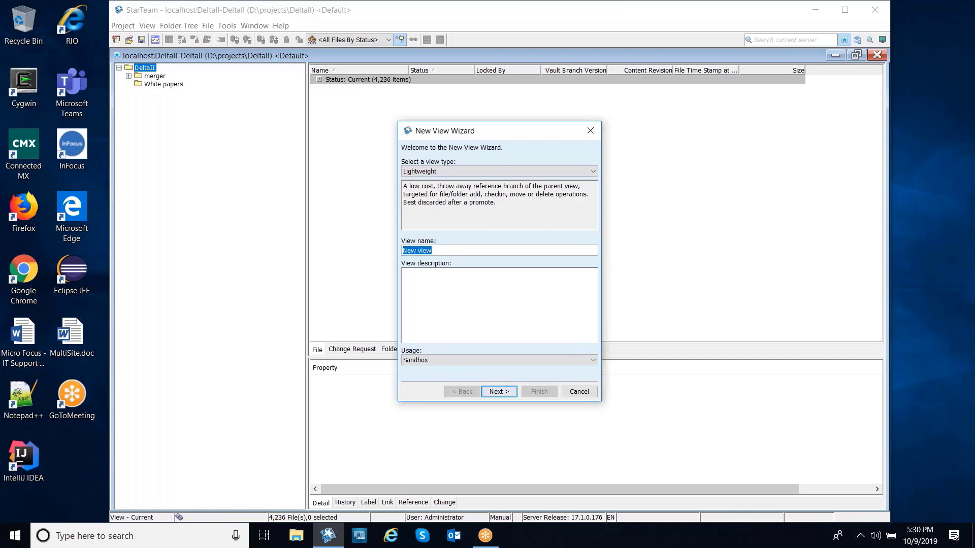
type("ANi")
key("BackSpace")
key("BackSpace")
type("nils Lightweight View")
- Give the new view the description "my work bench" and proceed to its working folder settings
left_click(446, 302)
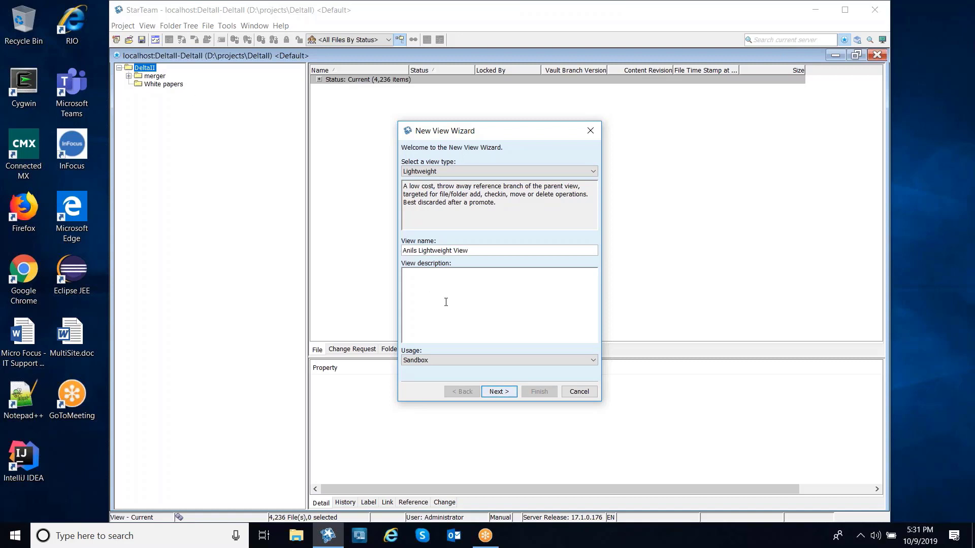
type("my work b")
type("ranch")
left_click(499, 395)
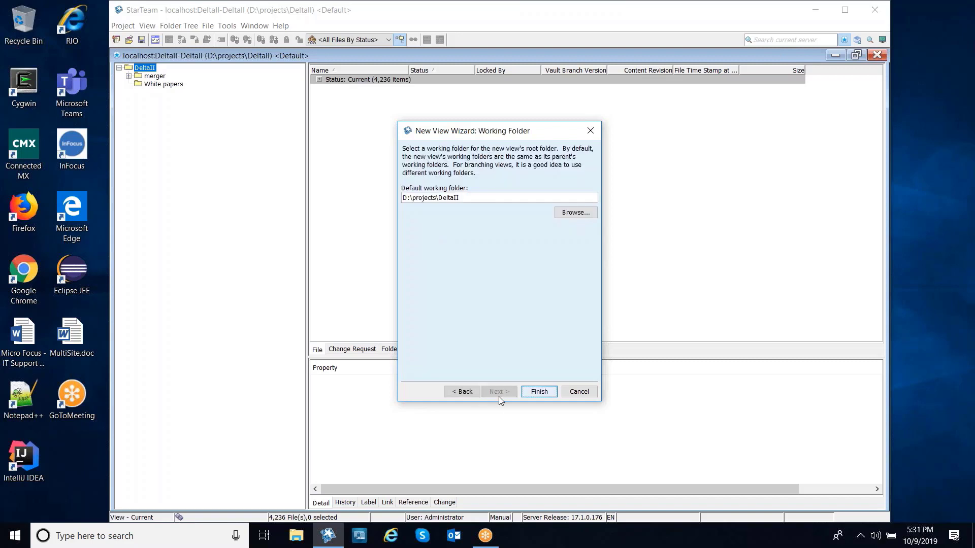
- Recheck the view's settings and create it, keeping the parent's working folder D:\projects\DeltaII
left_click(462, 395)
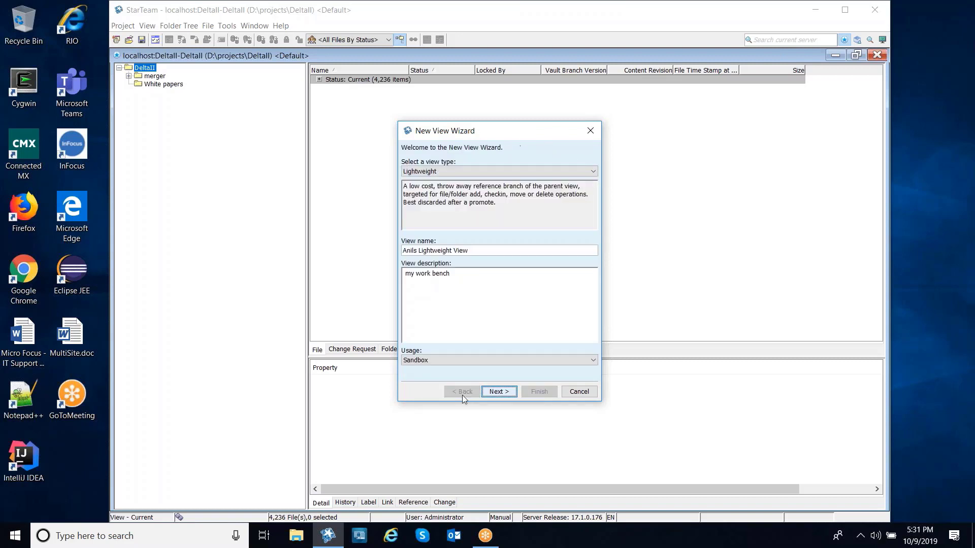
left_click(505, 394)
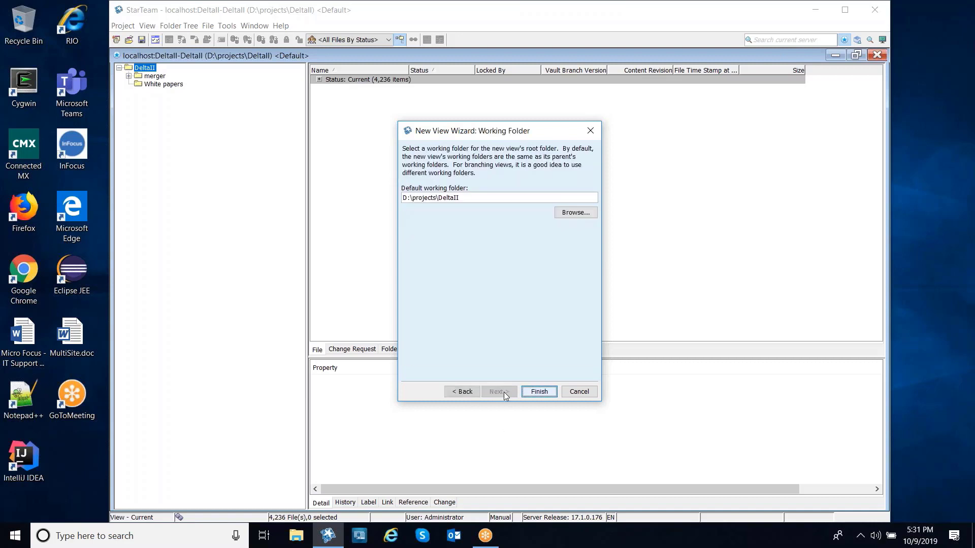
left_click(470, 394)
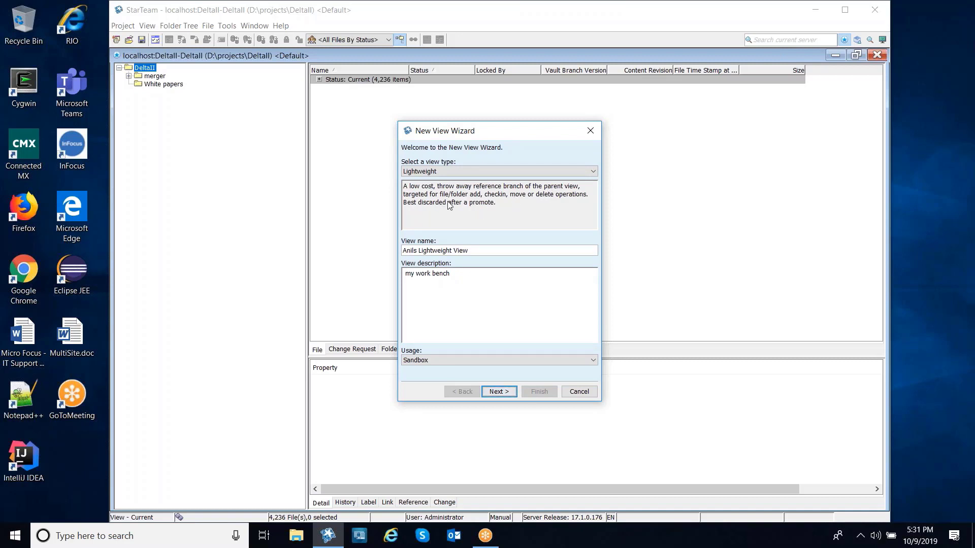
left_click(503, 392)
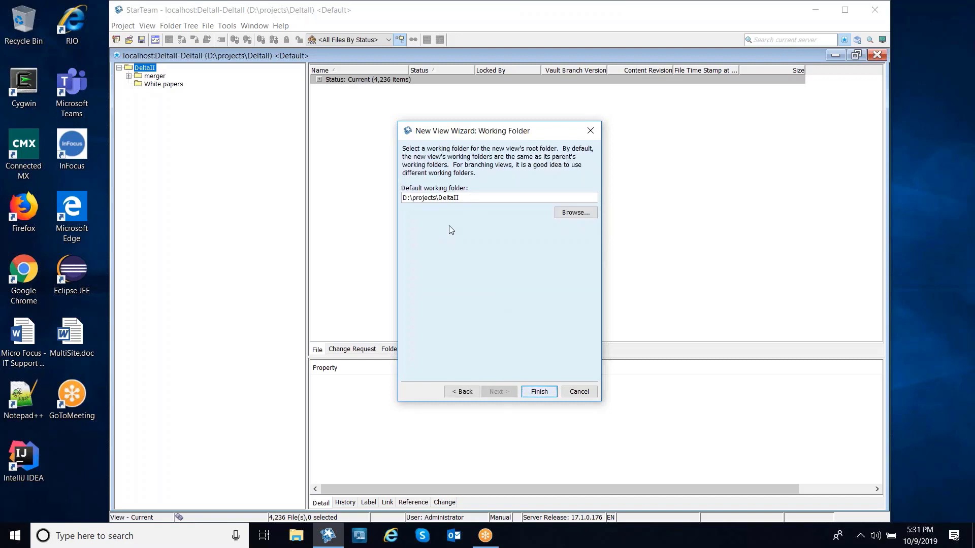
left_click(540, 392)
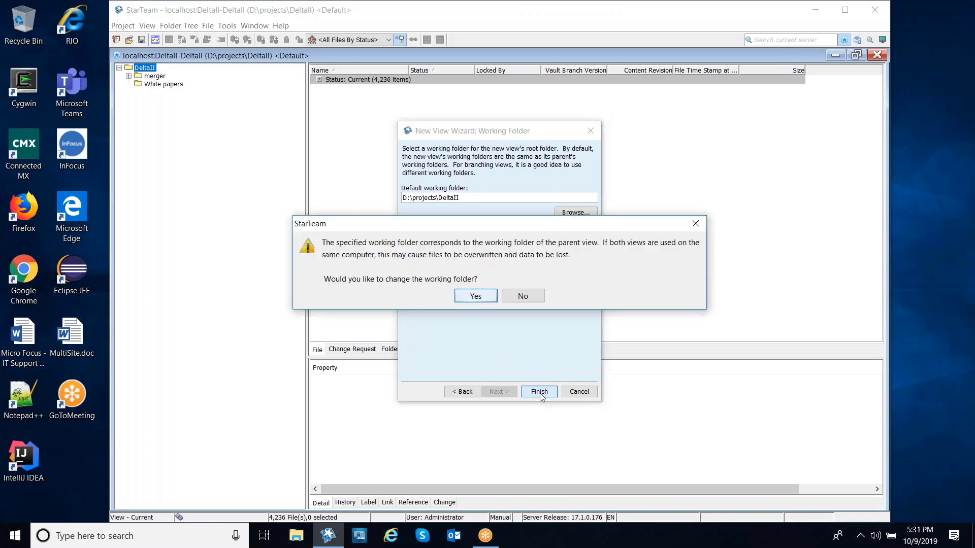
left_click(523, 296)
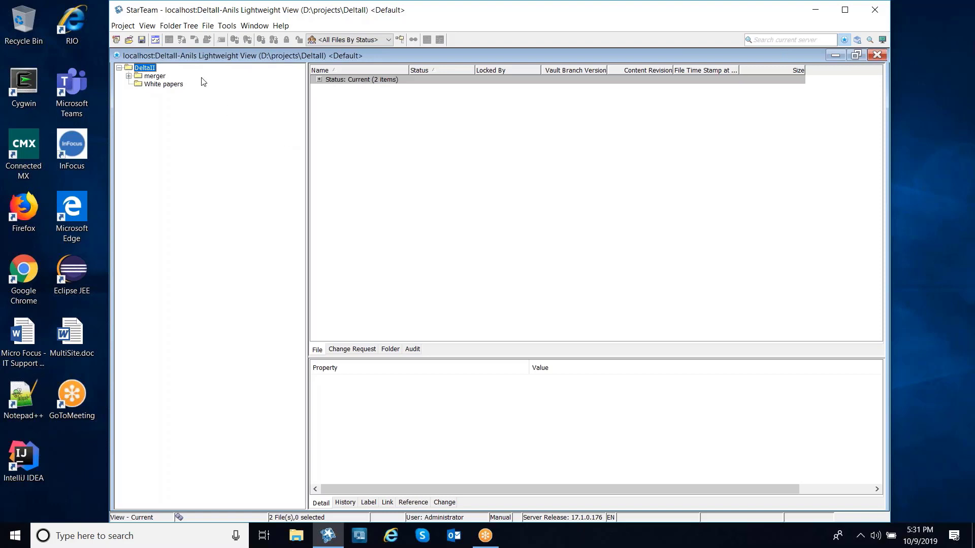
- List the files from all descendant folders in the new view and inspect the references of ActionSet.java
left_click(401, 39)
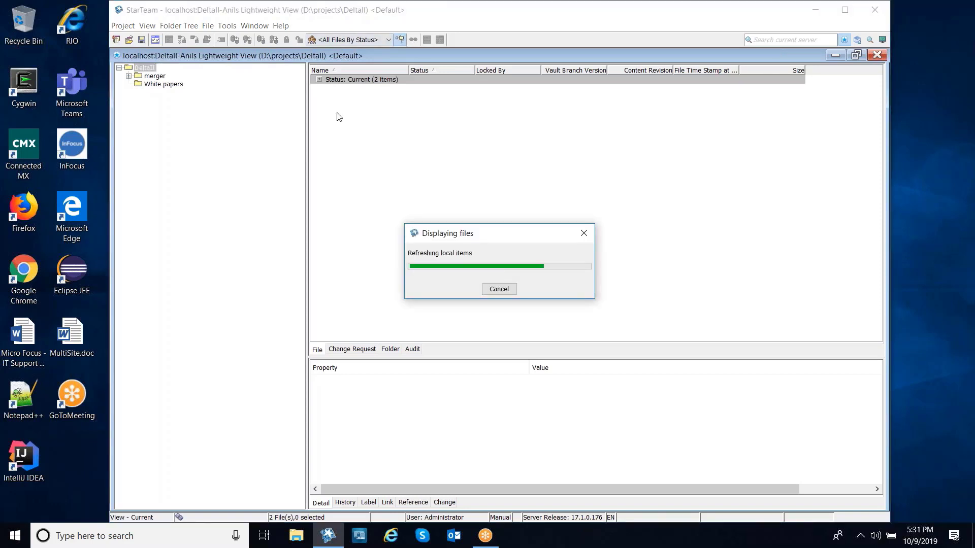
left_click(319, 79)
left_click(129, 75)
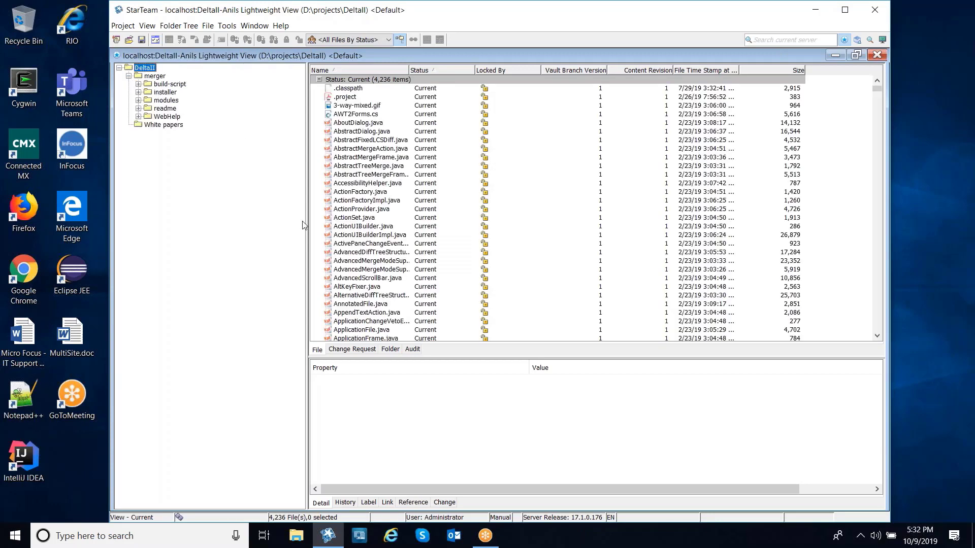
left_click(362, 222)
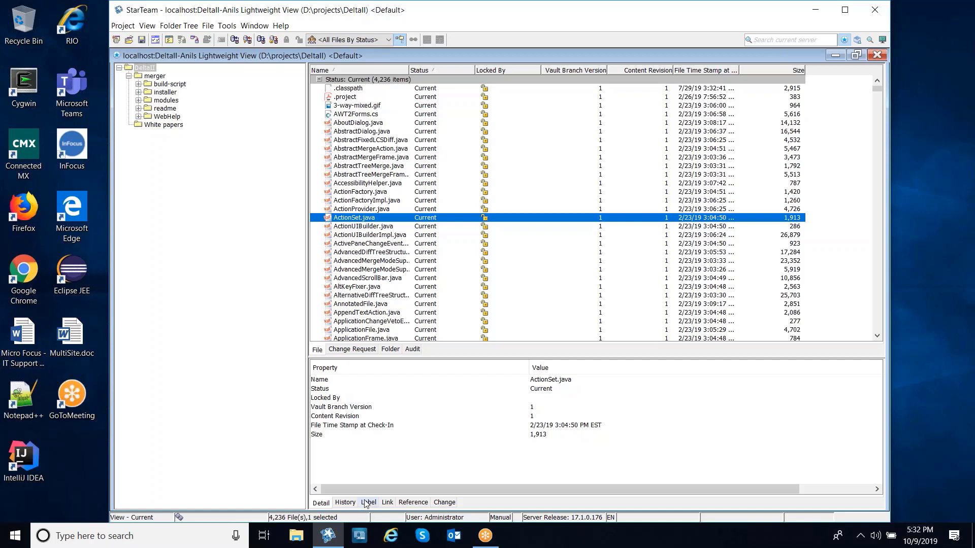
left_click(412, 503)
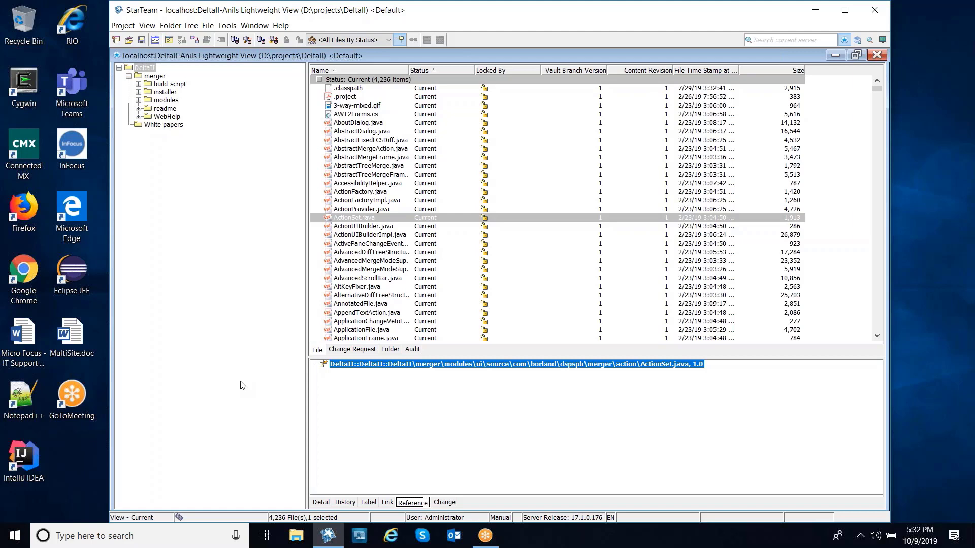
- Edit ActionSet.java to add the comment "// set an action" above the second ActionSet constructor, and save the file
right_click(360, 219)
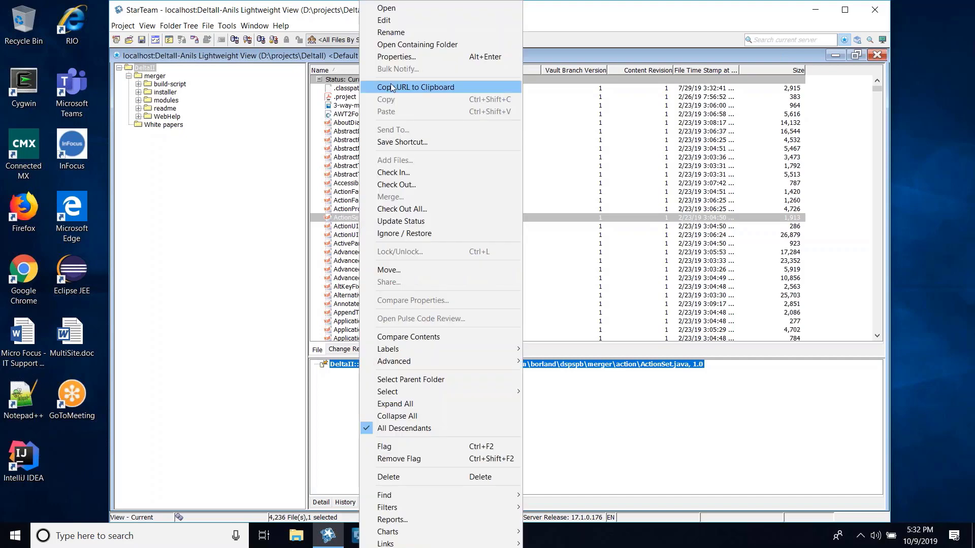
left_click(399, 20)
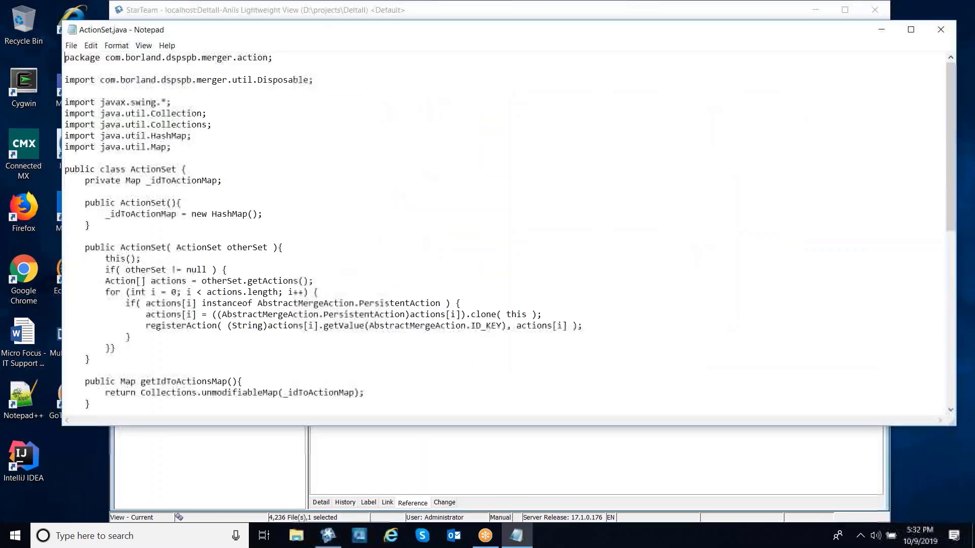
left_click(174, 234)
key("Return")
type("// set a")
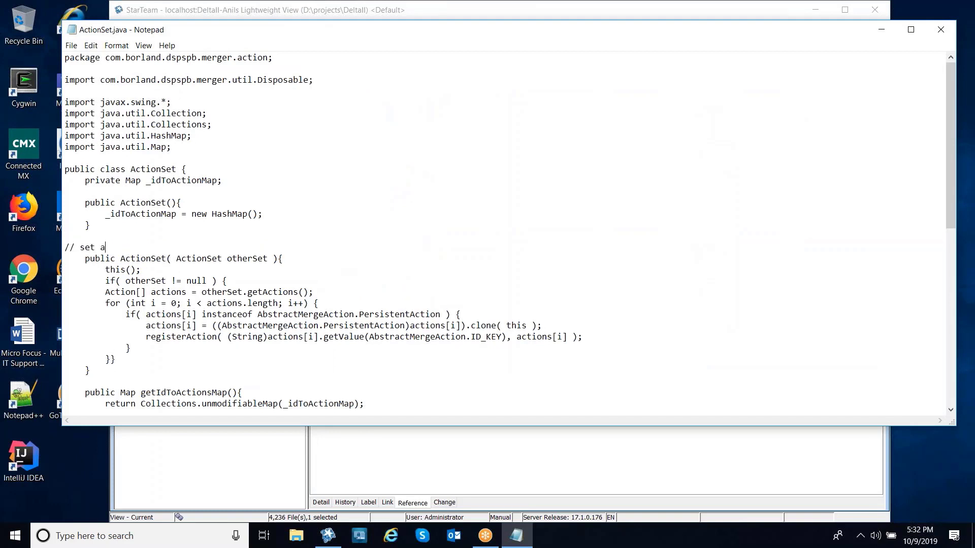
type("n action")
left_click(71, 29)
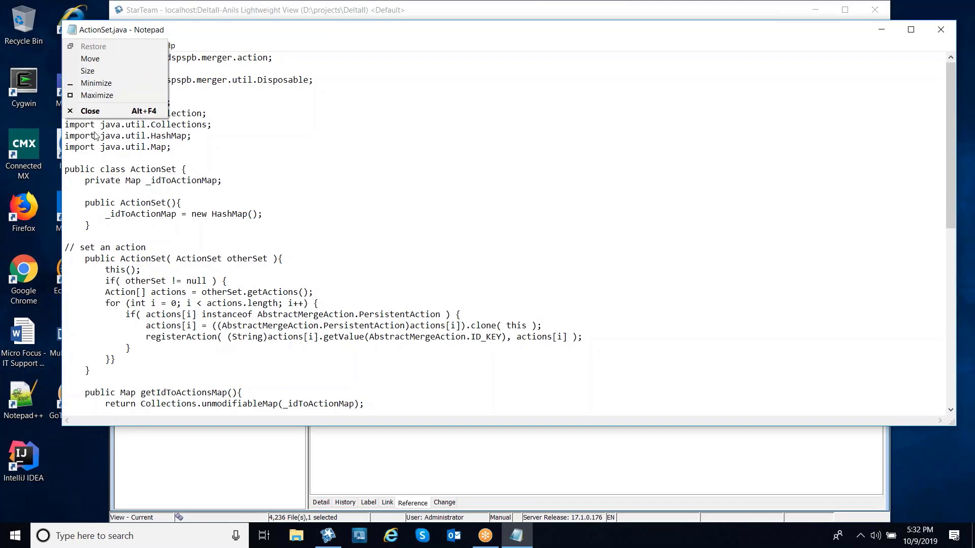
left_click(92, 111)
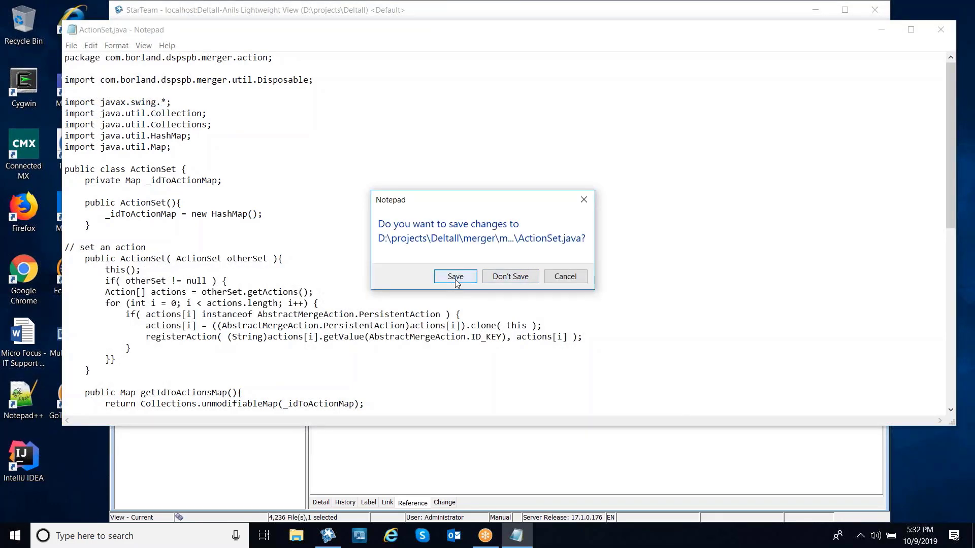
left_click(456, 283)
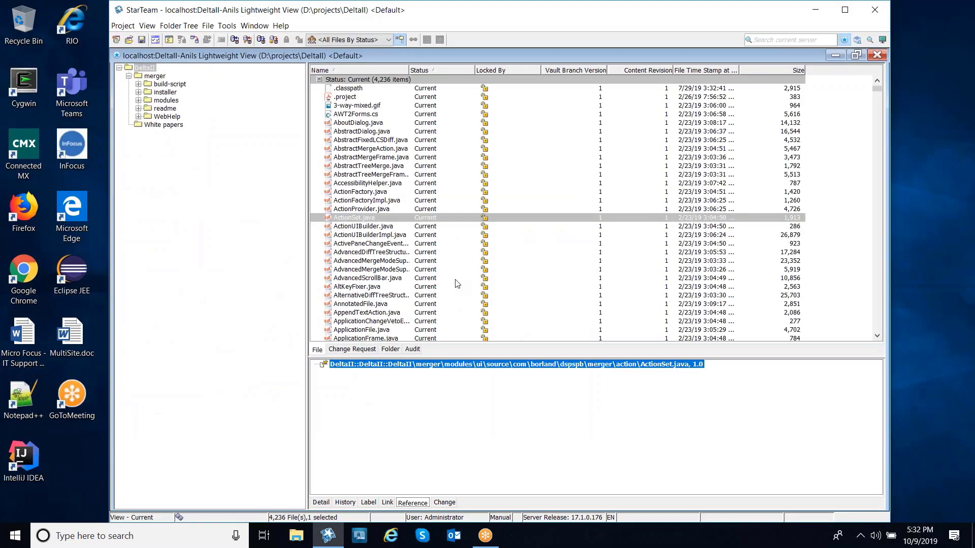
left_click(382, 218)
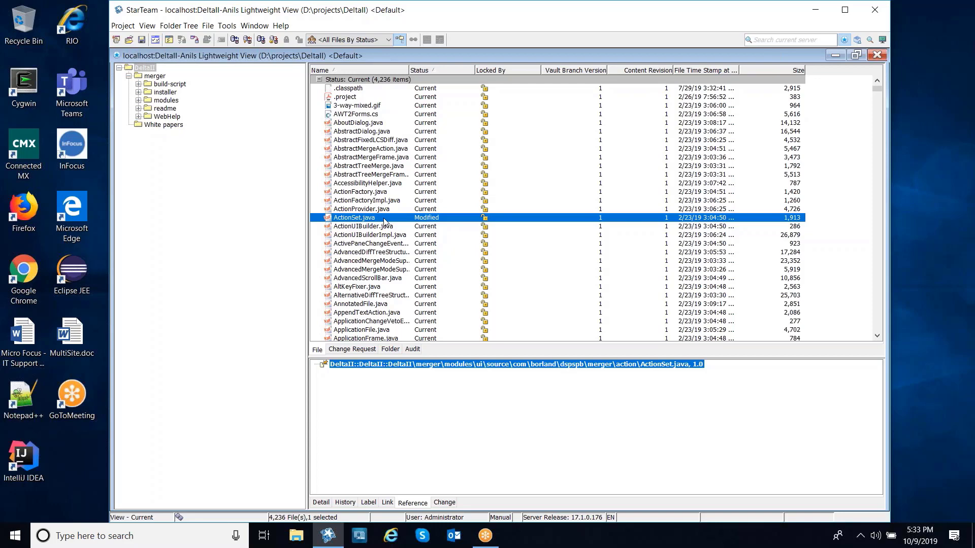
- Start a new change request in the lightweight view with the status Open
left_click(368, 348)
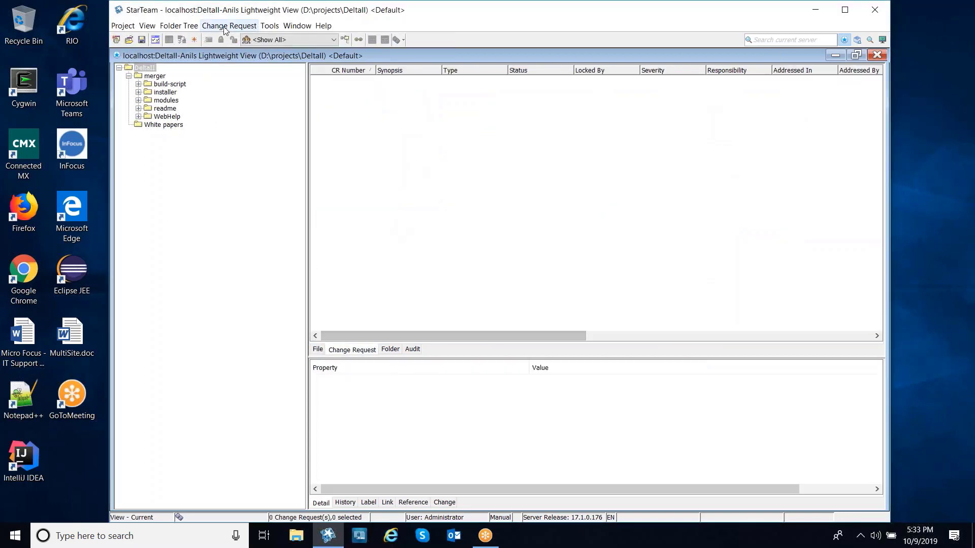
left_click(227, 26)
left_click(227, 39)
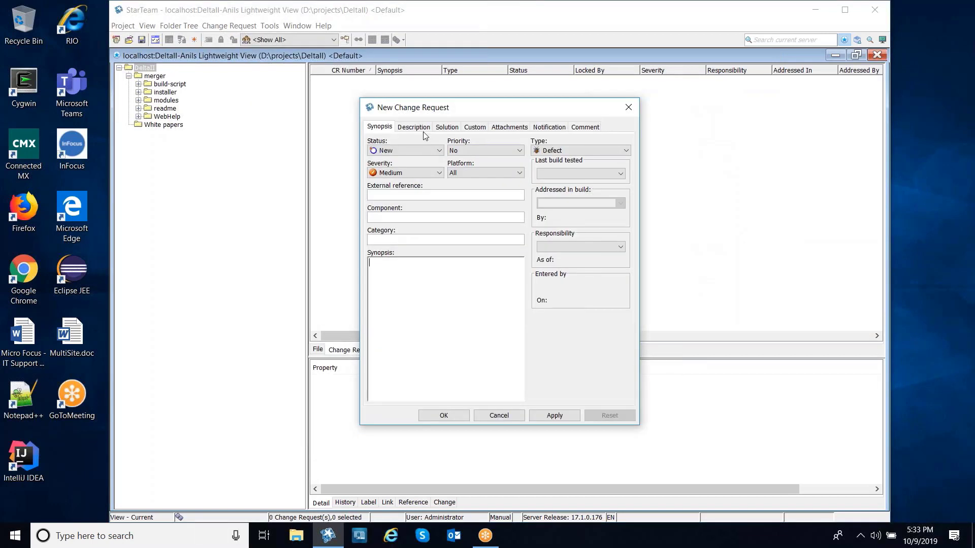
left_click(398, 151)
left_click(399, 171)
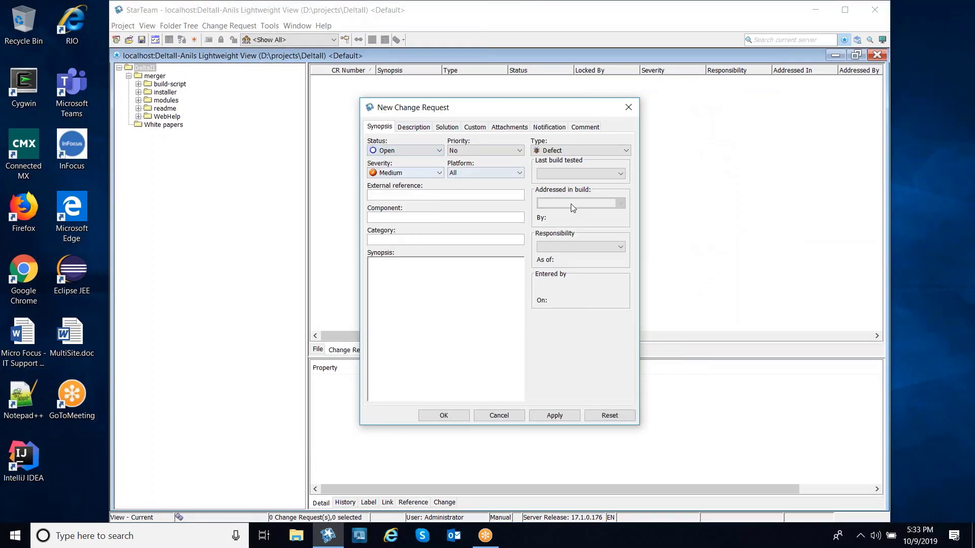
- Assign responsibility for the change request to Administrator and enter the synopsis "fix a bug in actionset"
left_click(560, 247)
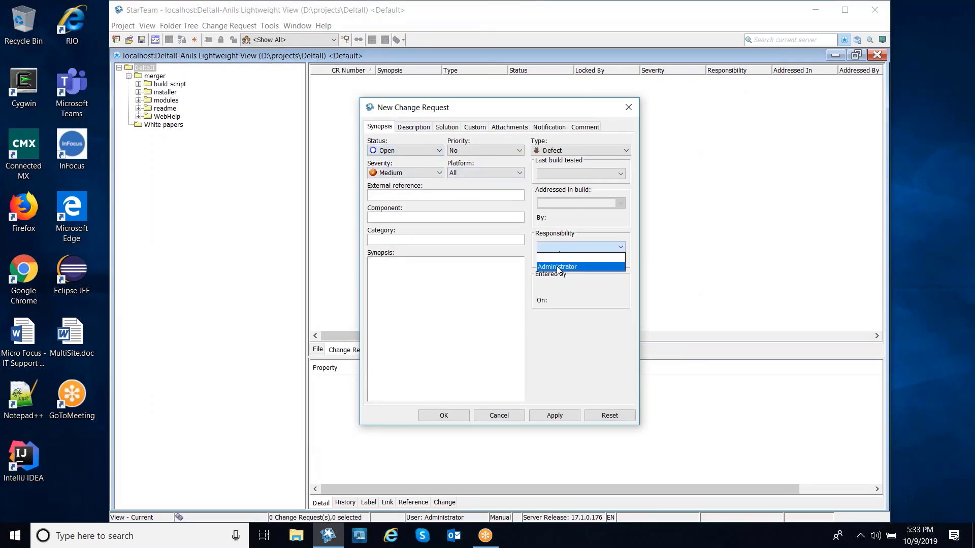
left_click(557, 267)
left_click(489, 282)
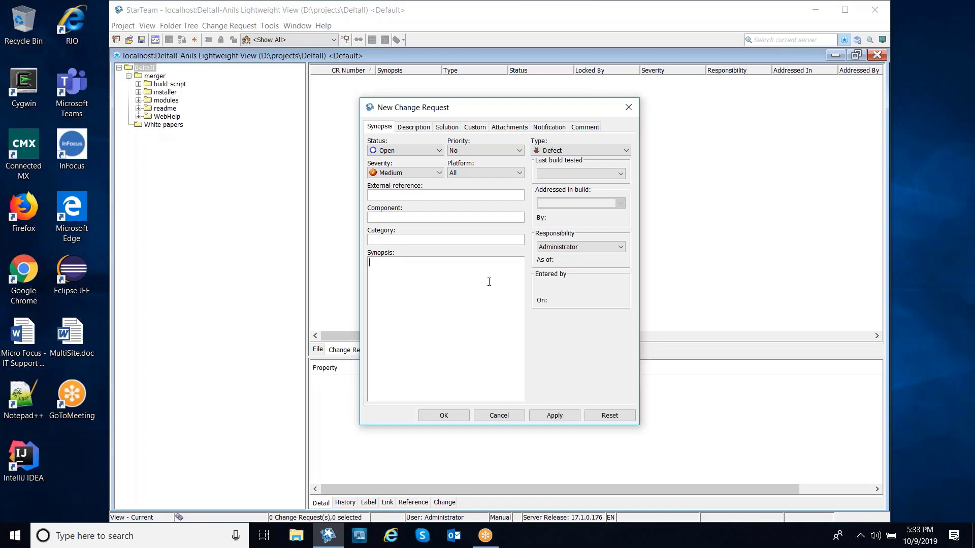
type("fix a bug in actionset")
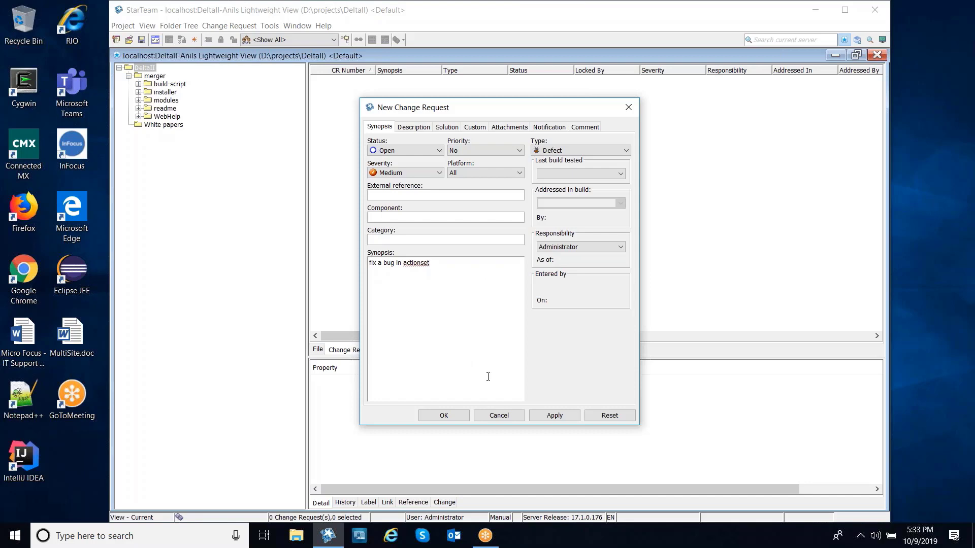
- Save the change request, and start checking in ActionSet.java with the "fix a bug in actionset" change request linked and pinned to the change package
left_click(453, 416)
left_click(318, 350)
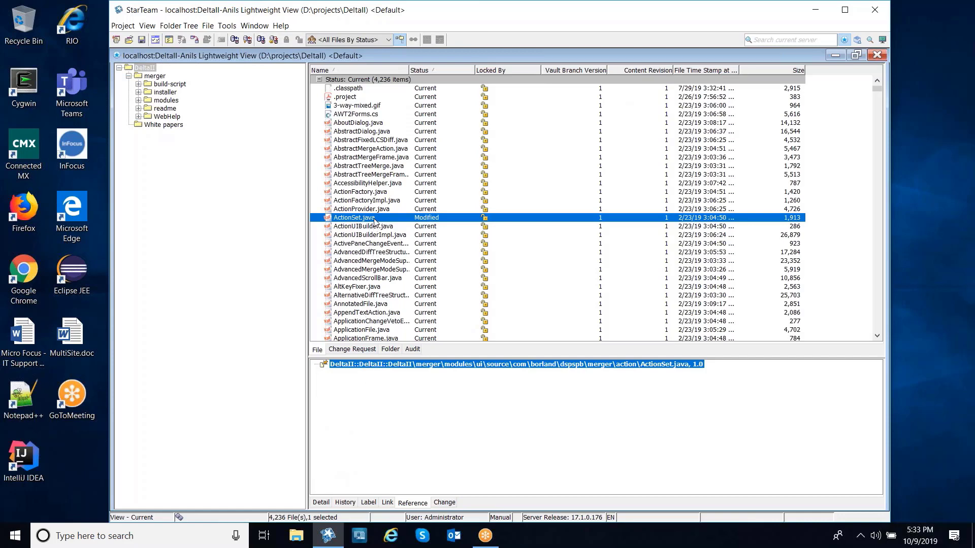
right_click(375, 222)
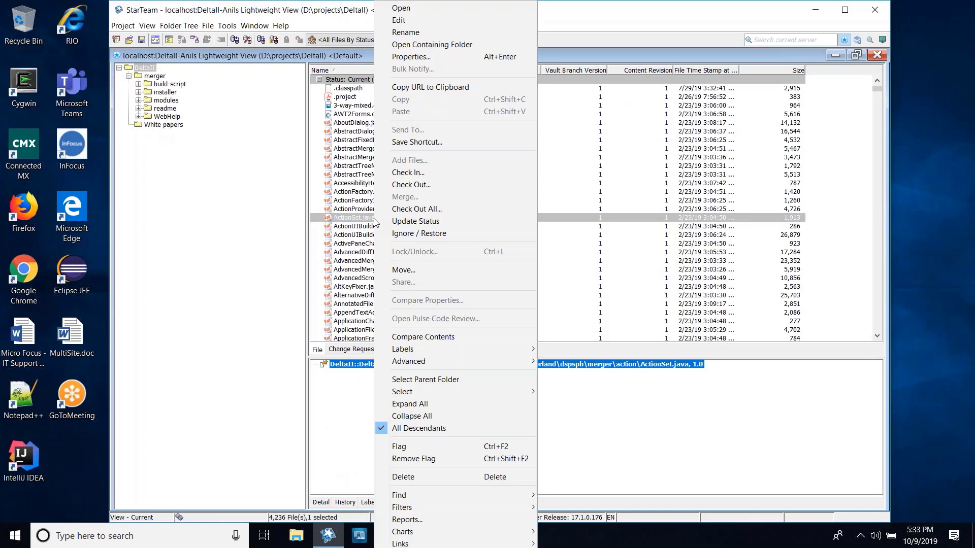
left_click(426, 172)
left_click(449, 263)
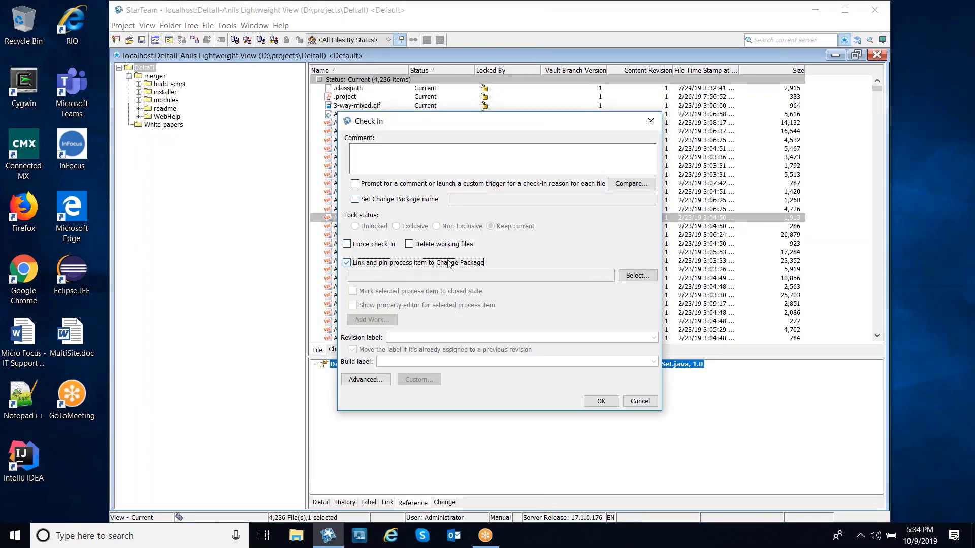
left_click(638, 275)
left_click(531, 213)
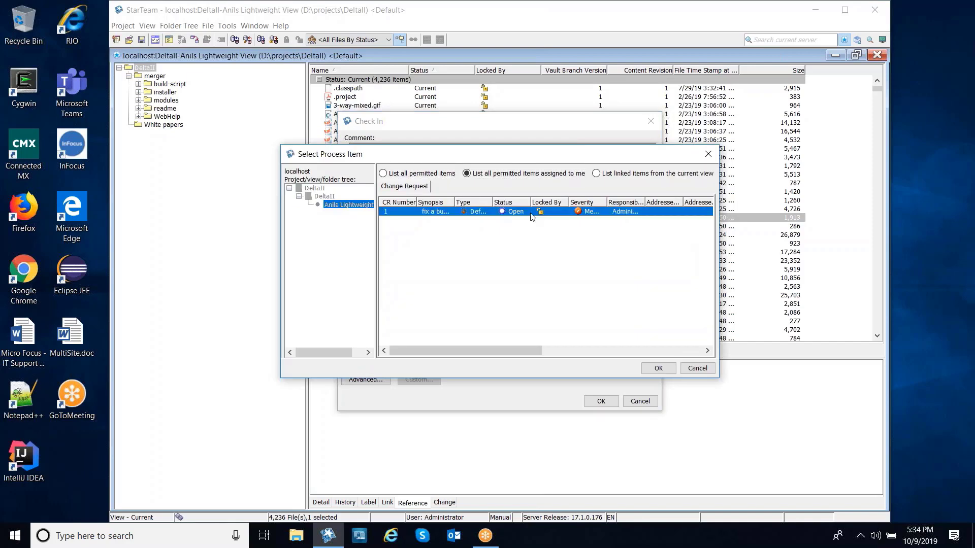
left_click(662, 370)
- Mark the linked process item to closed state, enter the comment "done with my bug fix", and complete the check-in
left_click(456, 295)
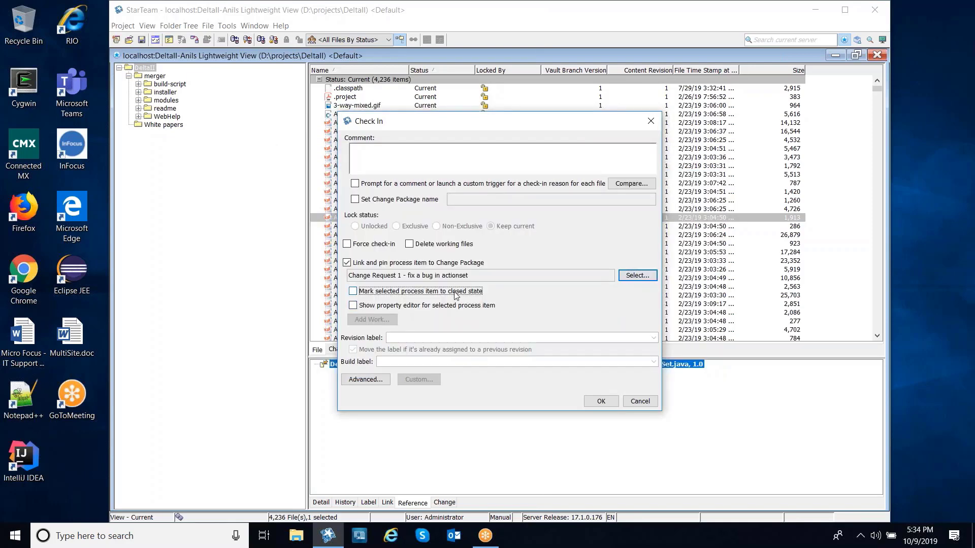
left_click(459, 154)
type("do")
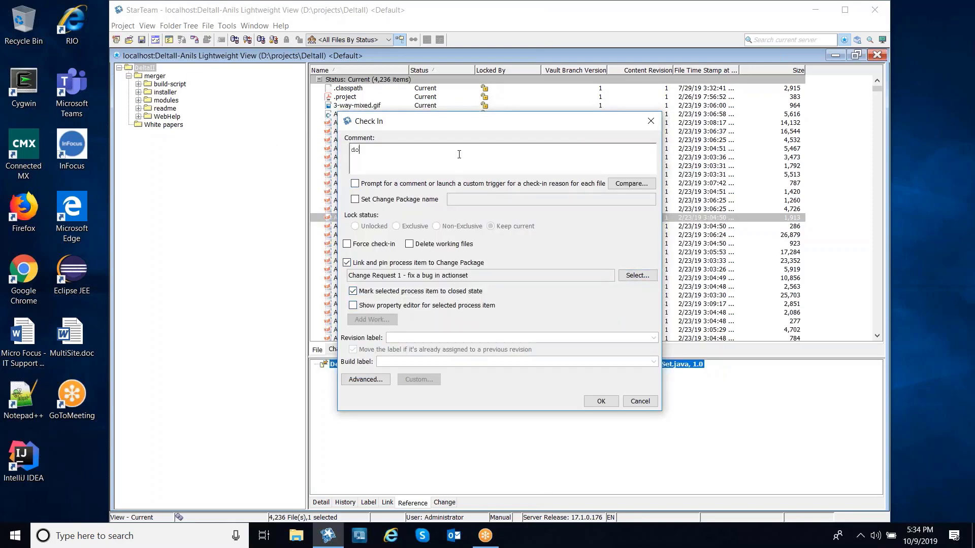
type("ne with my bug fix")
left_click(601, 401)
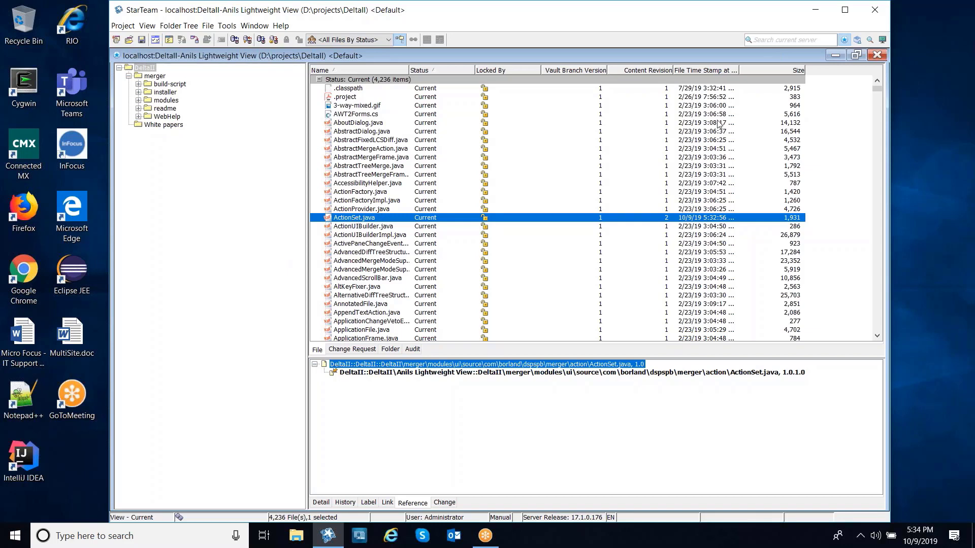
- Inspect the workspace change package listed under Change Request 1, and return to the view's folder and file perspective
left_click(891, 54)
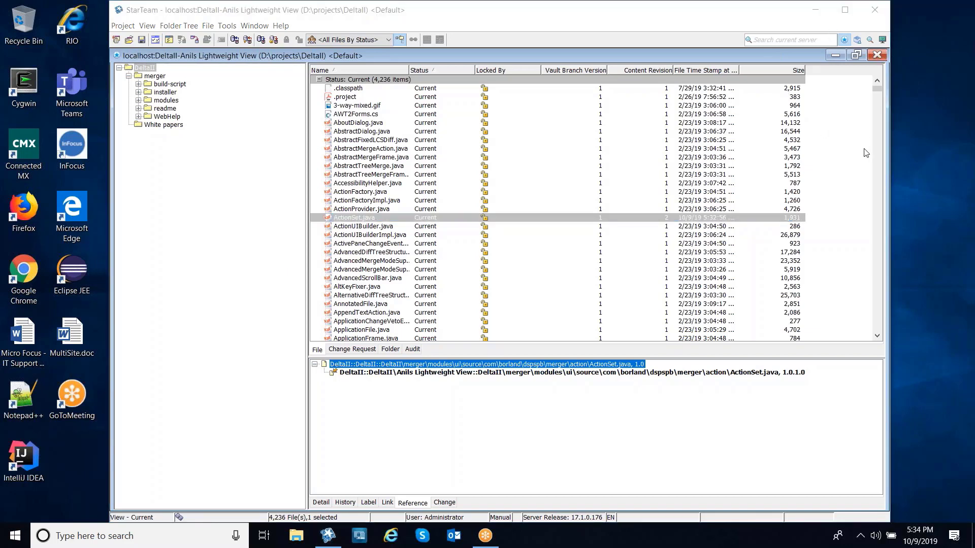
left_click(860, 43)
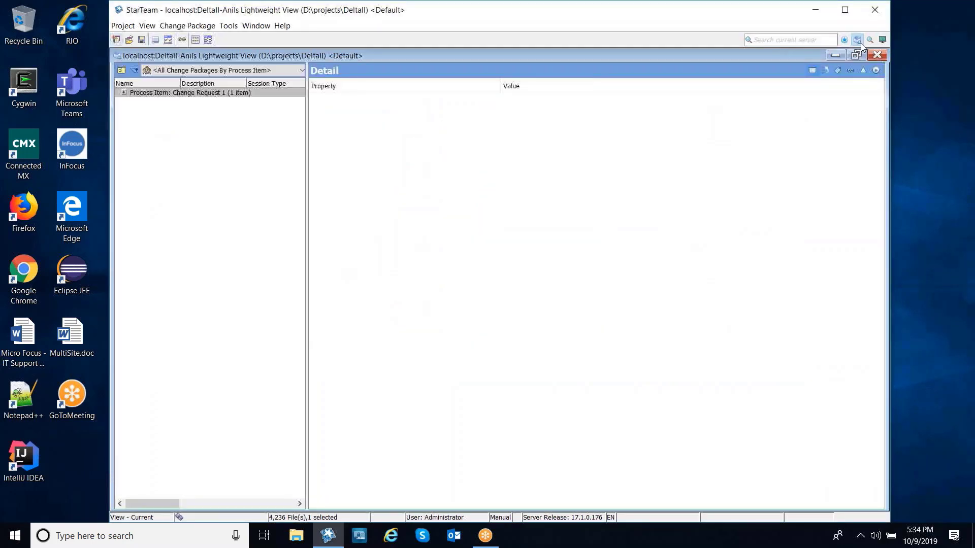
left_click(123, 92)
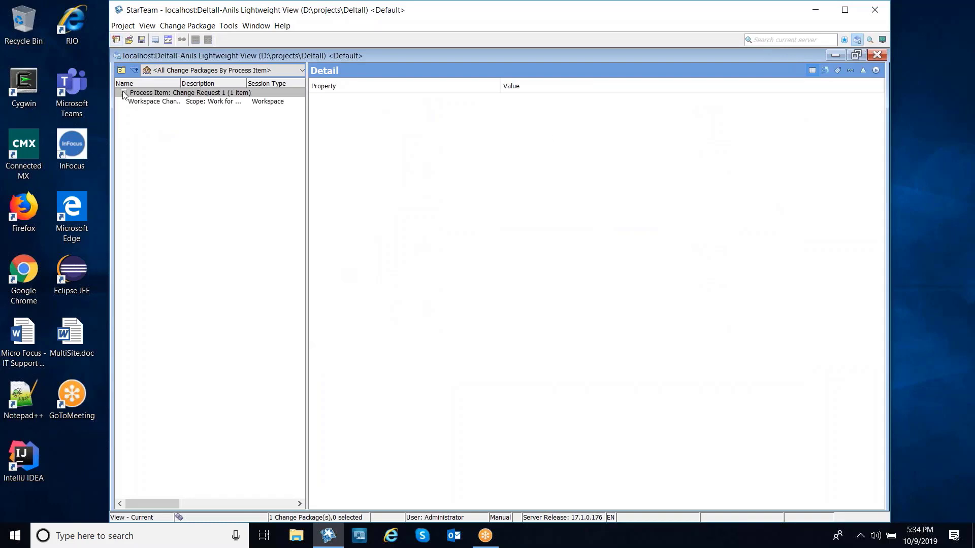
left_click(146, 105)
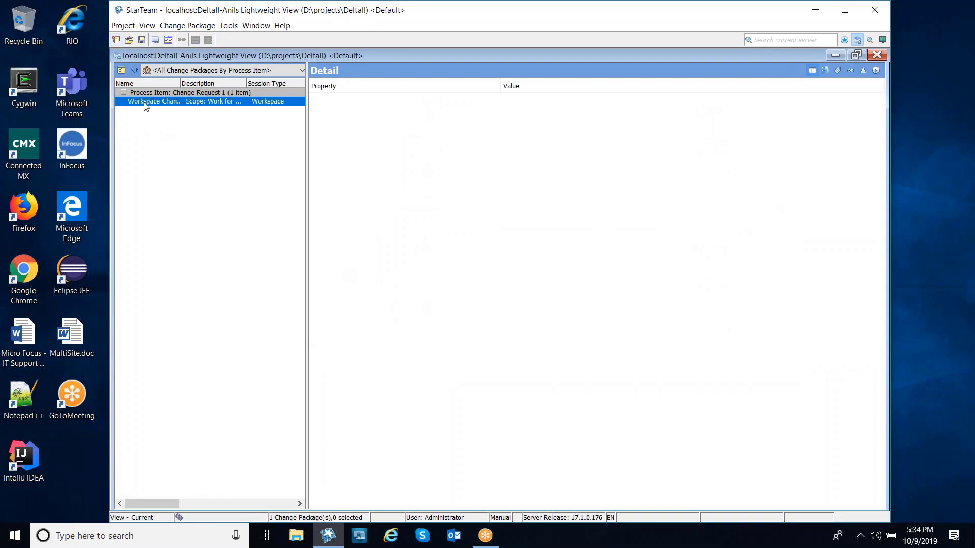
left_click(844, 39)
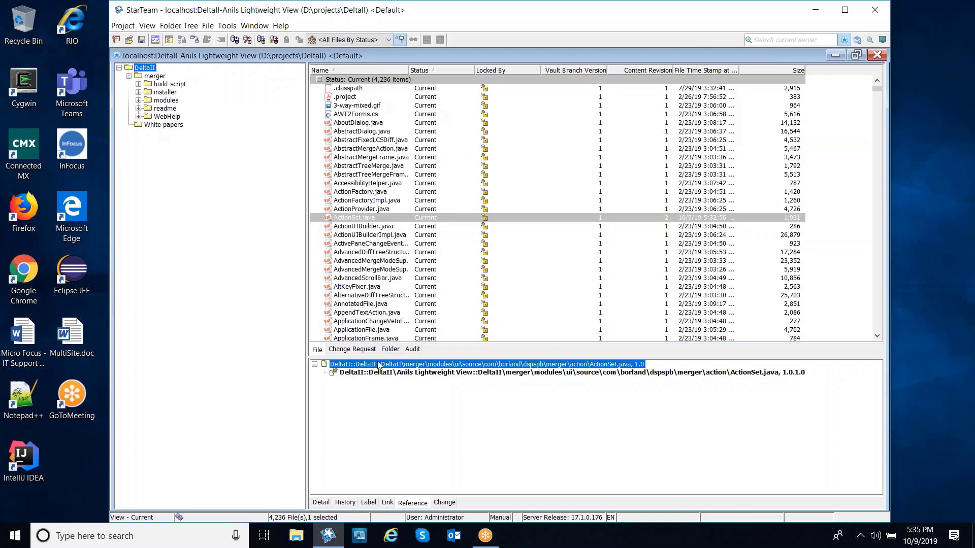
- Start a Promote compare/merge session for the change request, including its associated changes and starting with the Merge perspective current
left_click(352, 349)
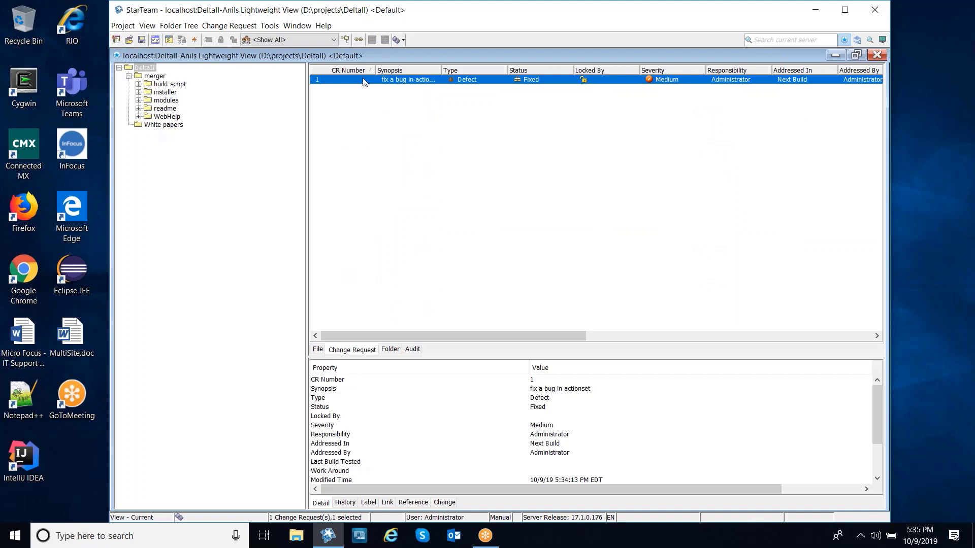
right_click(364, 82)
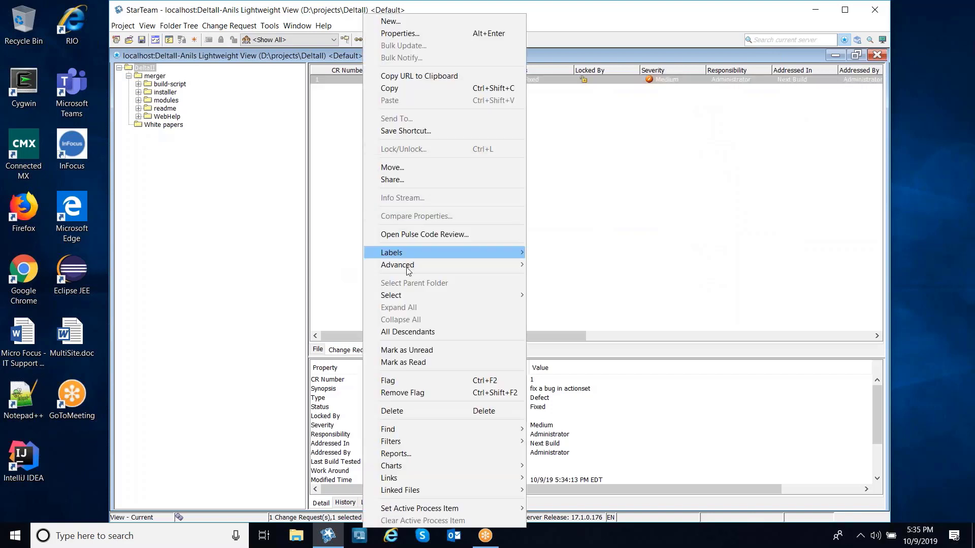
mouse_move(468, 262)
left_click(553, 338)
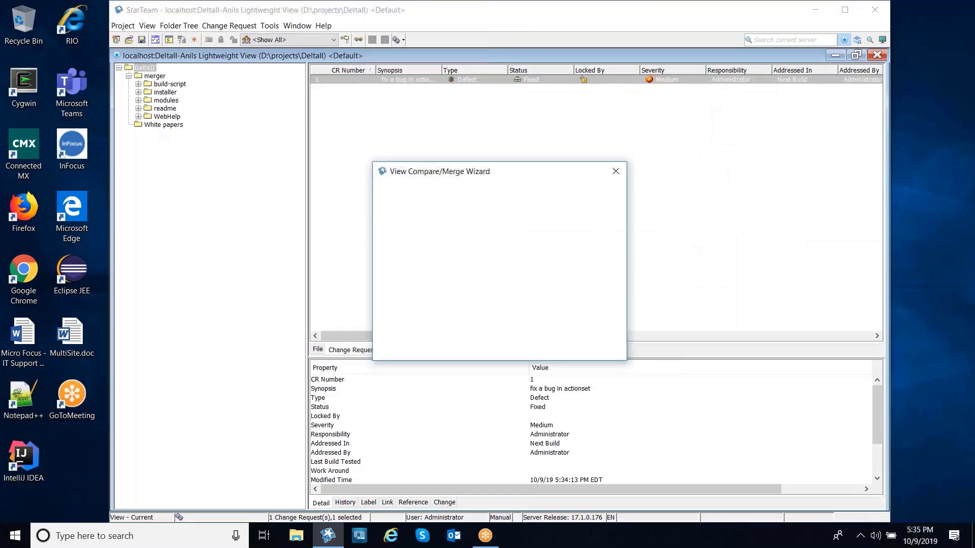
left_click(446, 213)
left_click(447, 226)
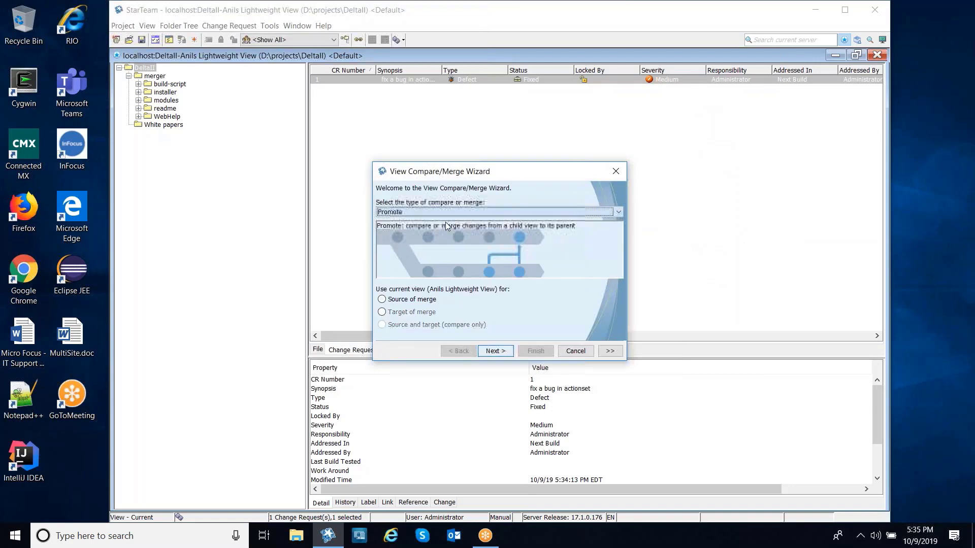
left_click(496, 352)
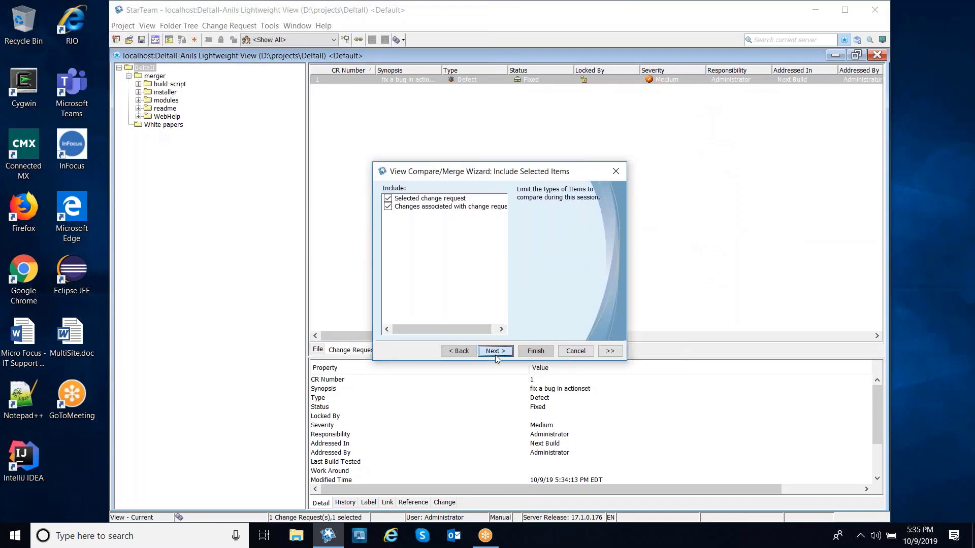
left_click(494, 354)
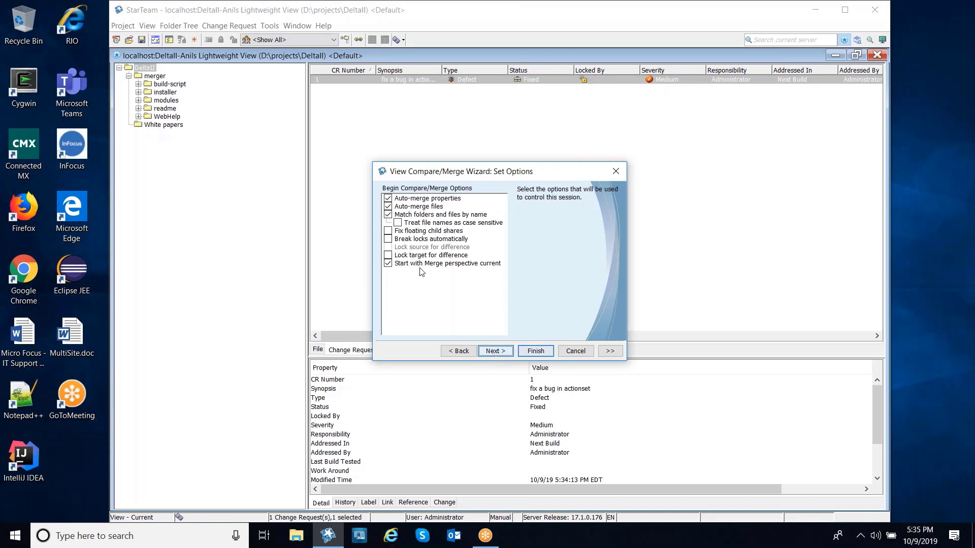
left_click(534, 351)
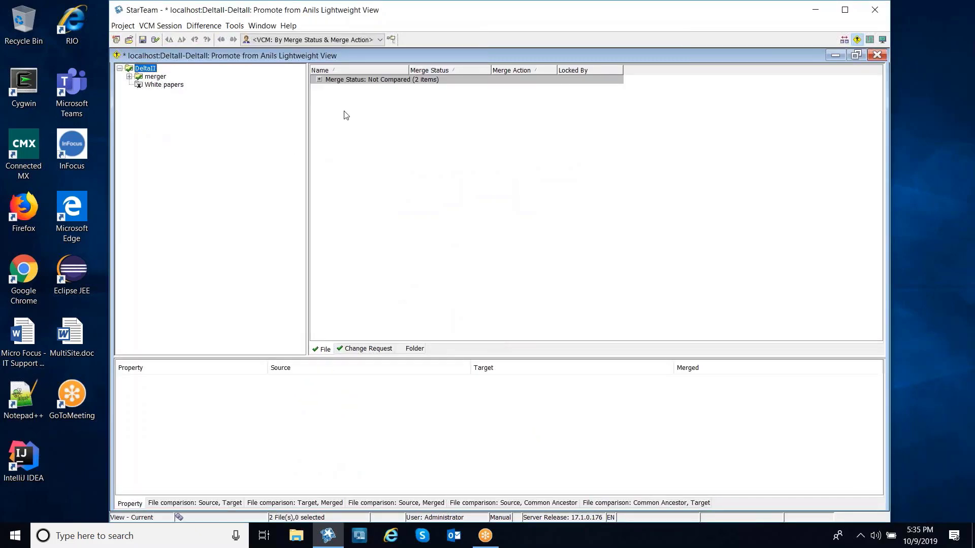
- Commit the promoted changes to the parent view with the session saved prior to commit, and close the session without a report
left_click(156, 40)
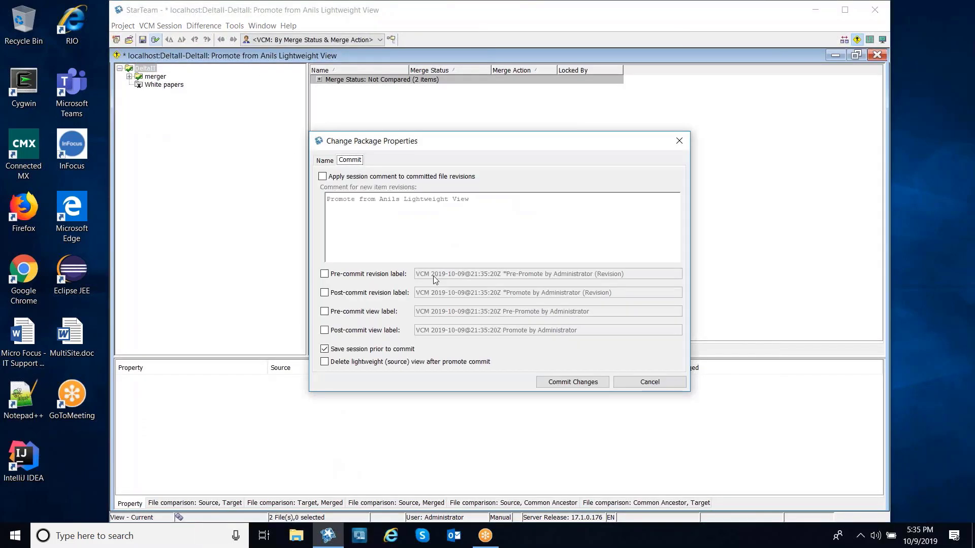
left_click(564, 384)
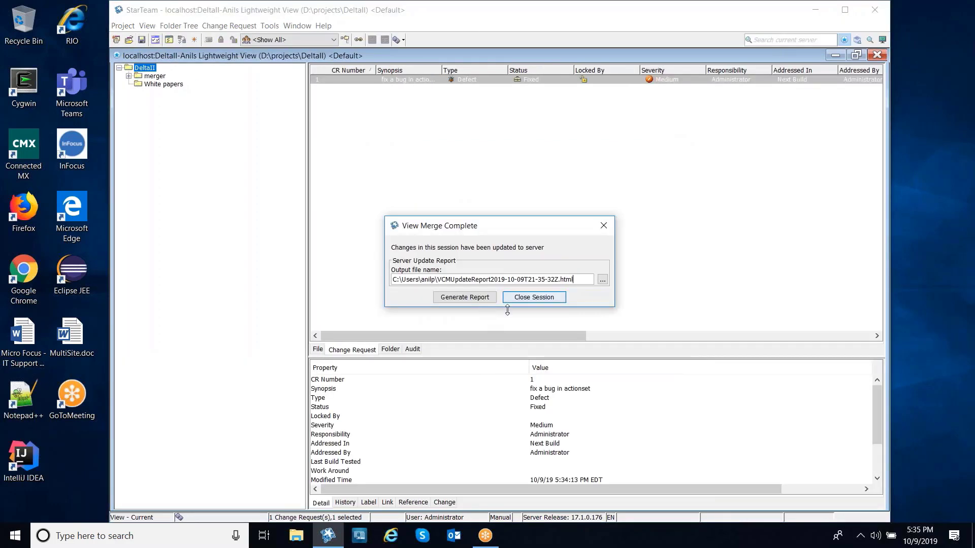
left_click(530, 299)
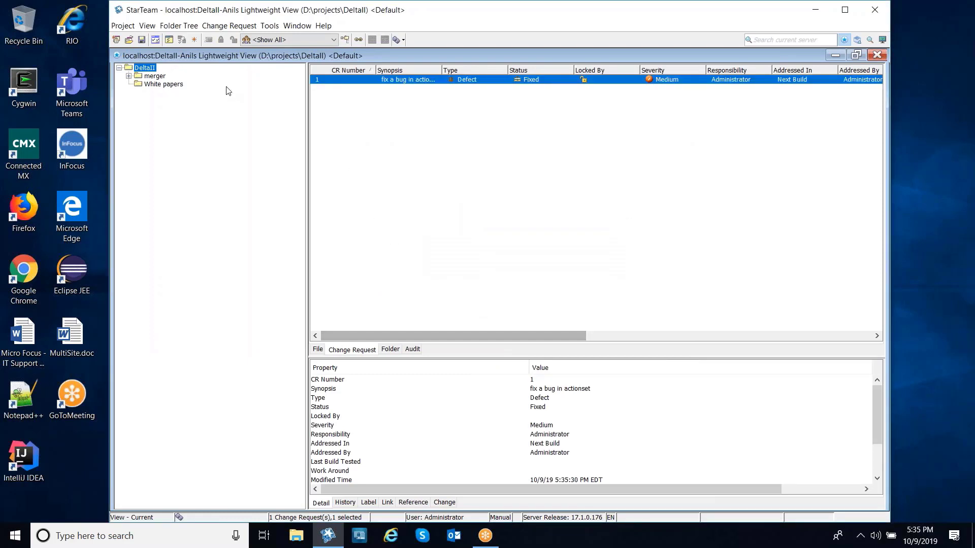
- Switch to the DeltaII parent view and examine the details of the promoted change request
left_click(147, 26)
left_click(161, 65)
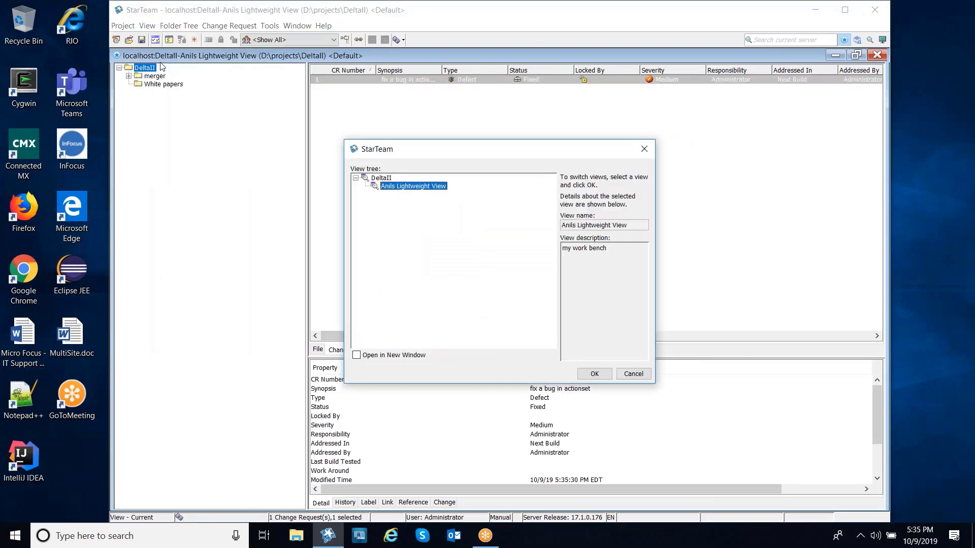
left_click(381, 178)
left_click(594, 374)
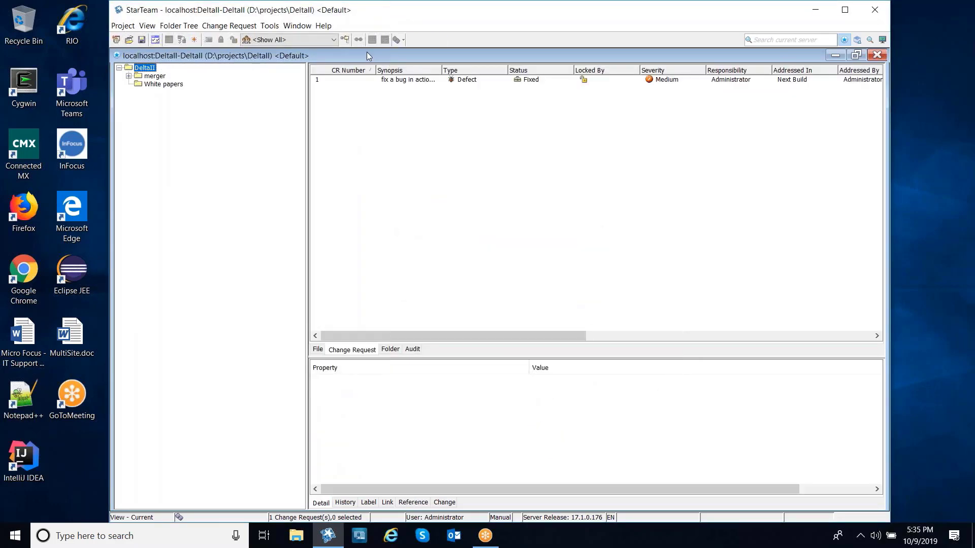
left_click(348, 81)
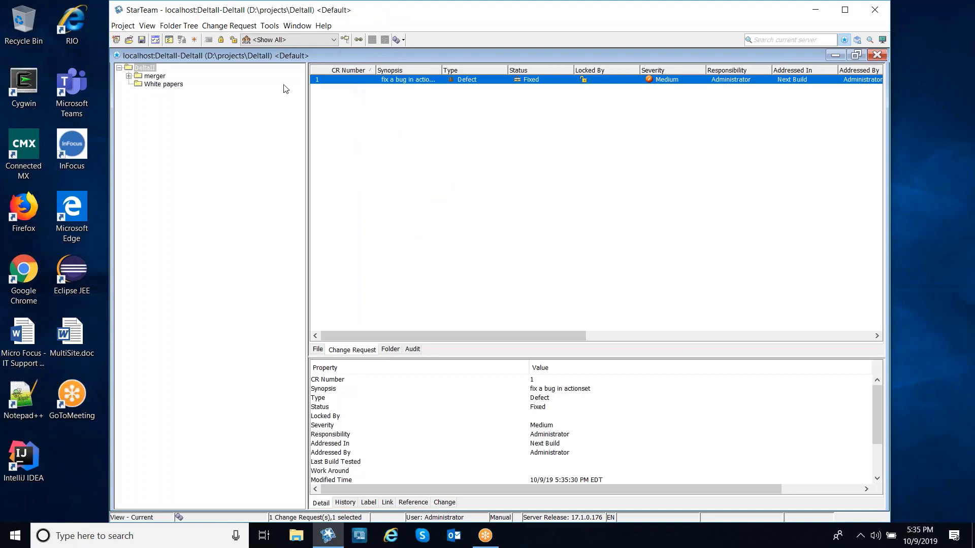
- List the files from all descendant folders, sort them by newest file time stamp, and inspect the references of ActionSet.java
left_click(147, 27)
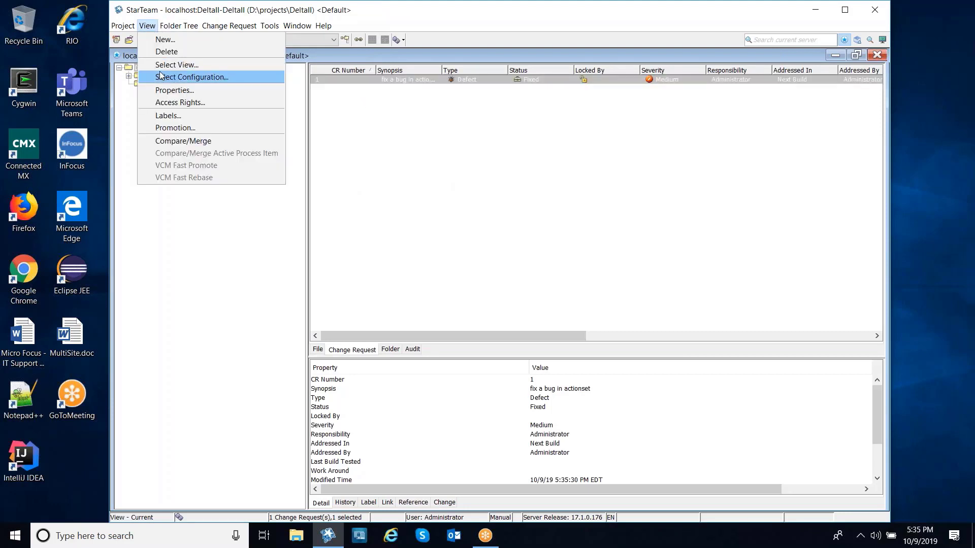
left_click(318, 352)
left_click(318, 350)
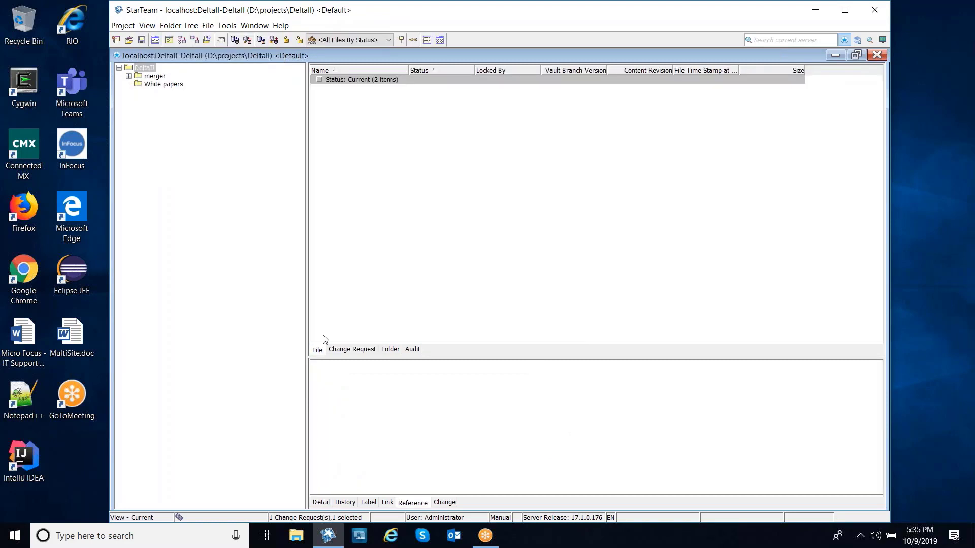
left_click(400, 43)
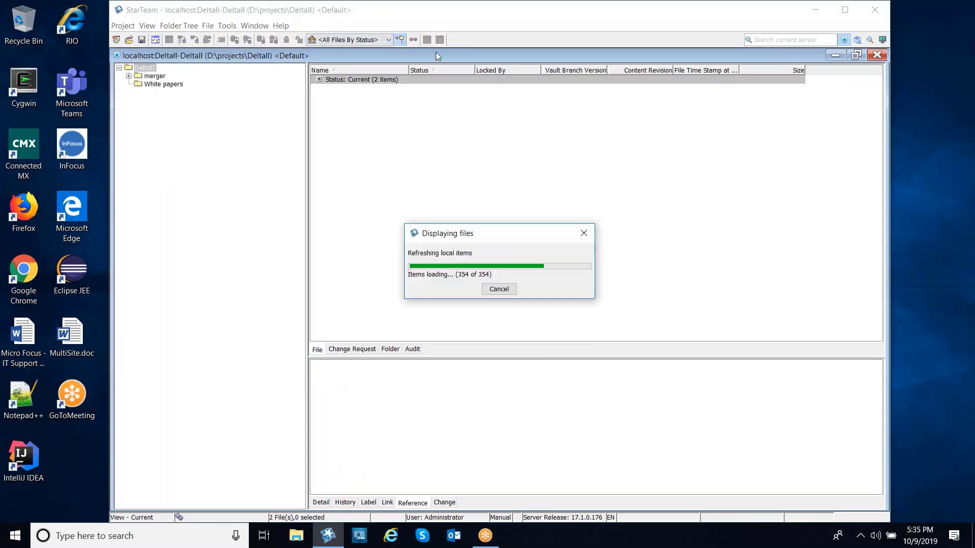
left_click(695, 70)
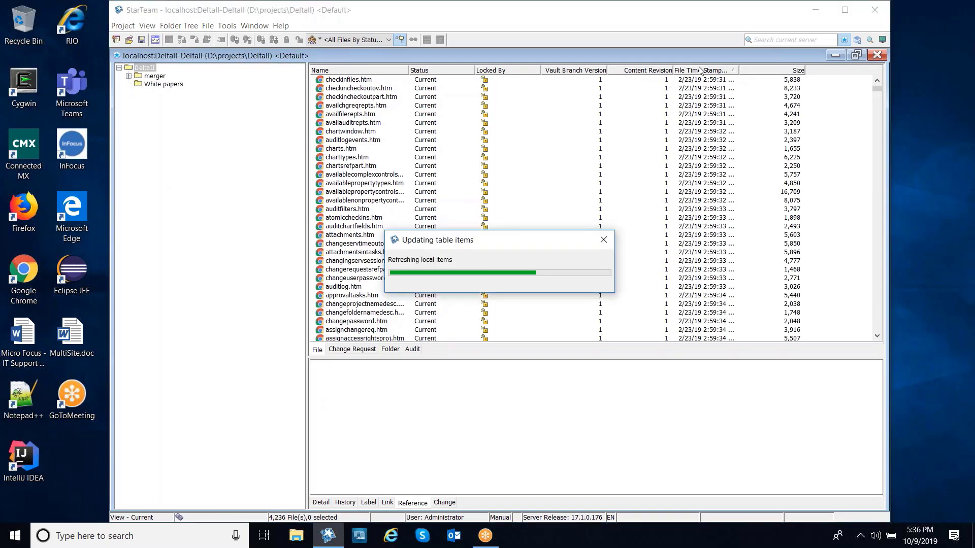
left_click(340, 82)
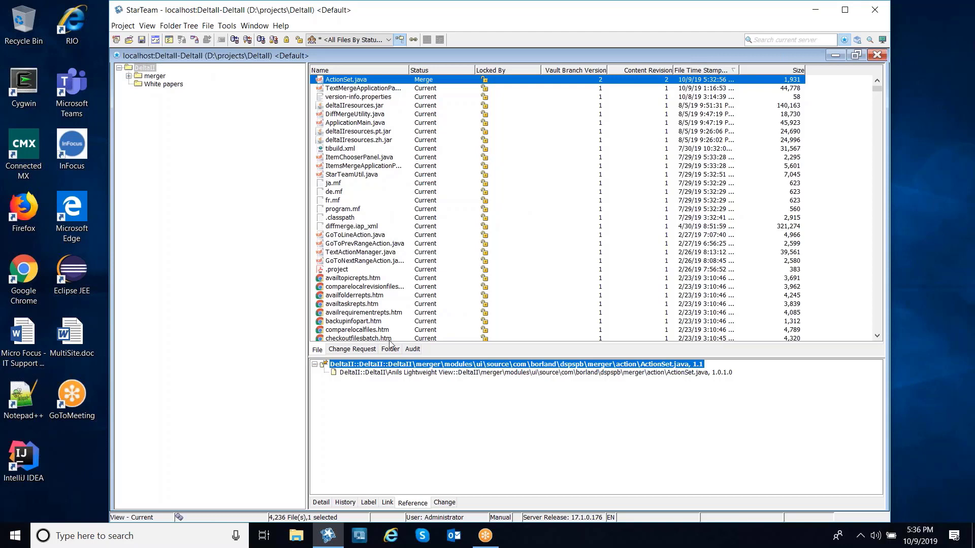
- Compare the contents of revisions 1.0 and 1.1 from the history of ActionSet.java, and close the comparison
left_click(345, 503)
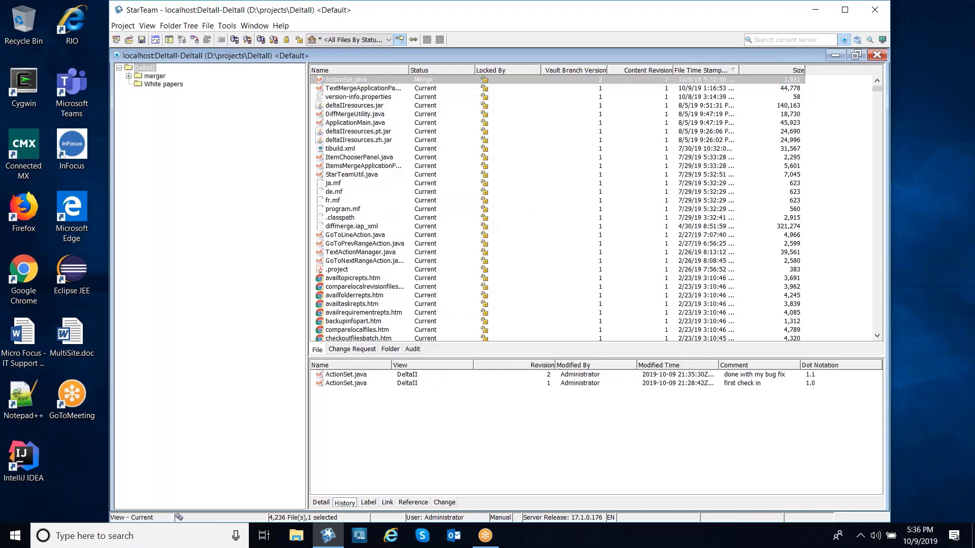
left_click(426, 379)
key("shift+Down")
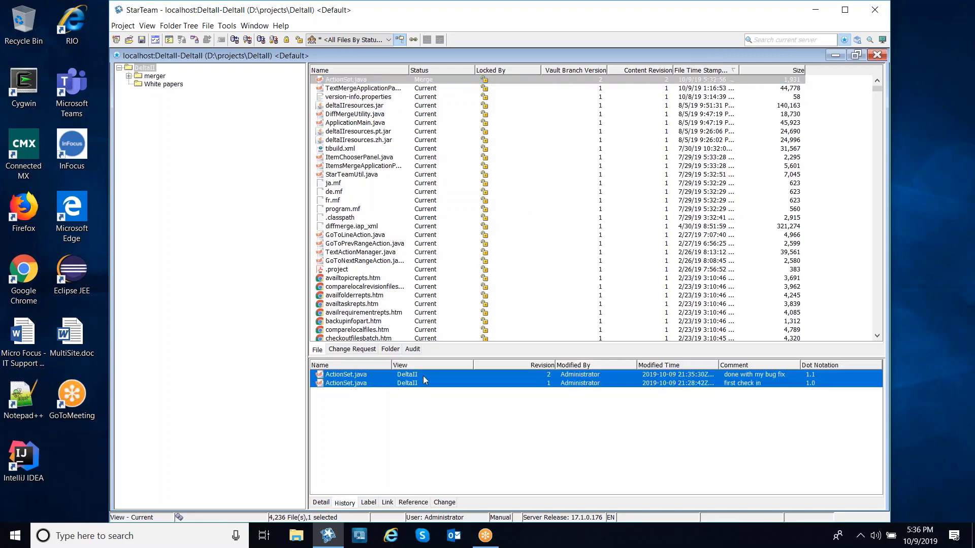
right_click(422, 375)
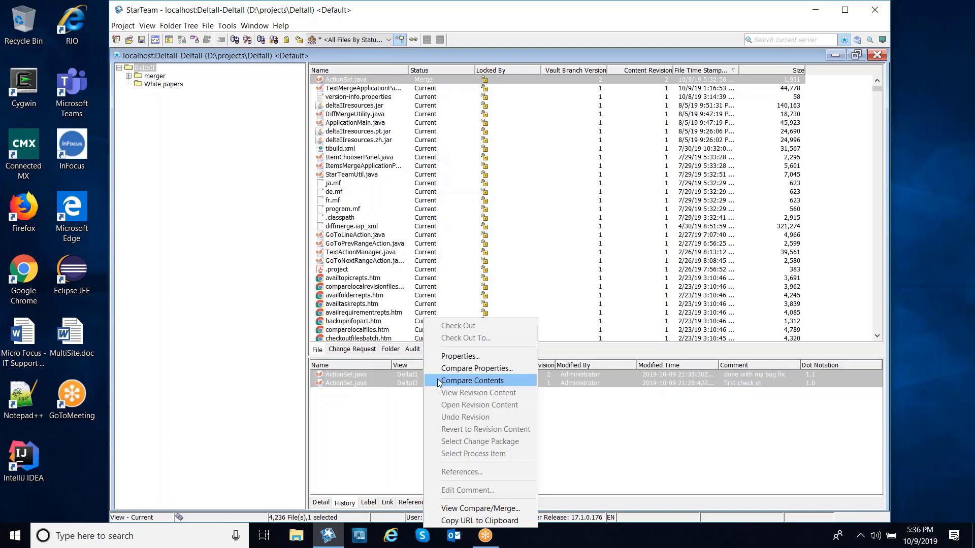
left_click(447, 381)
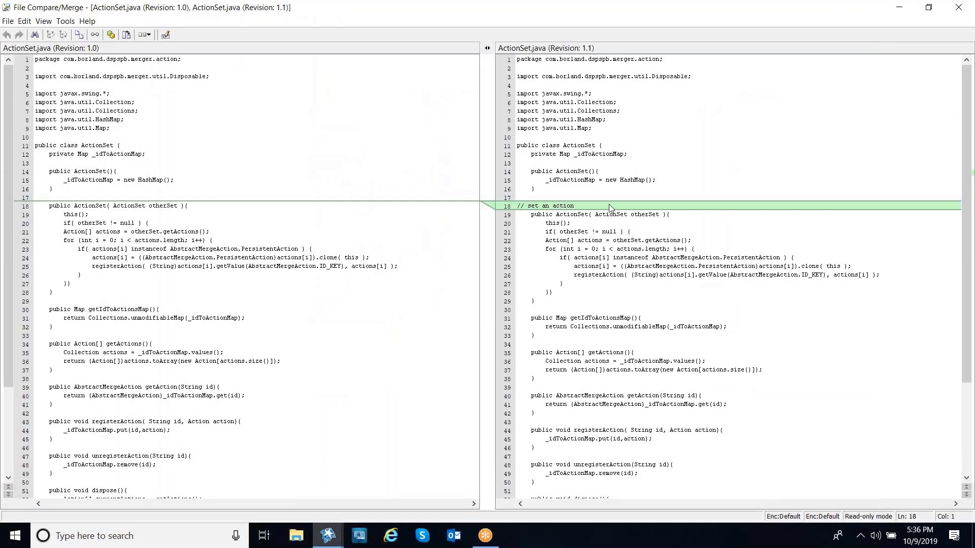
left_click(959, 7)
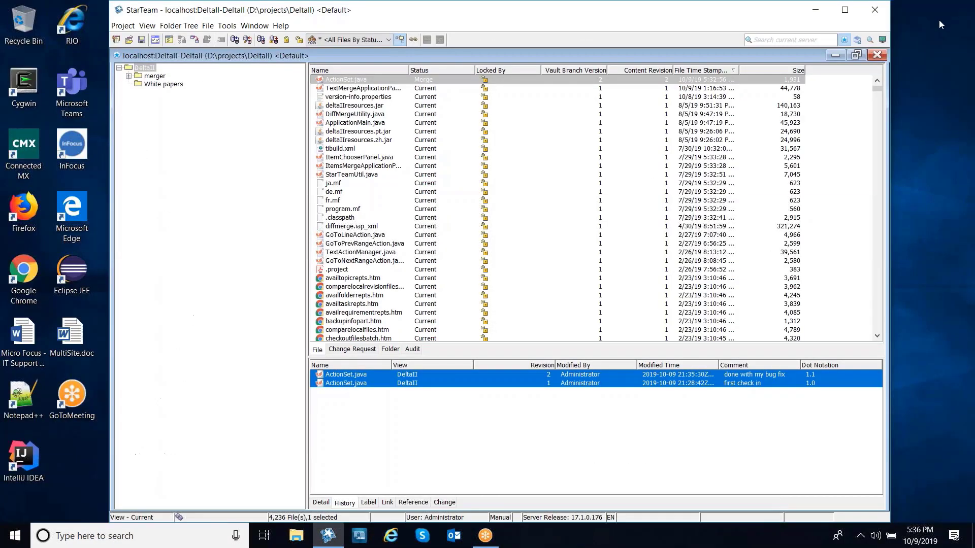
- Switch from the DeltaII parent view to its lightweight child view
left_click(155, 25)
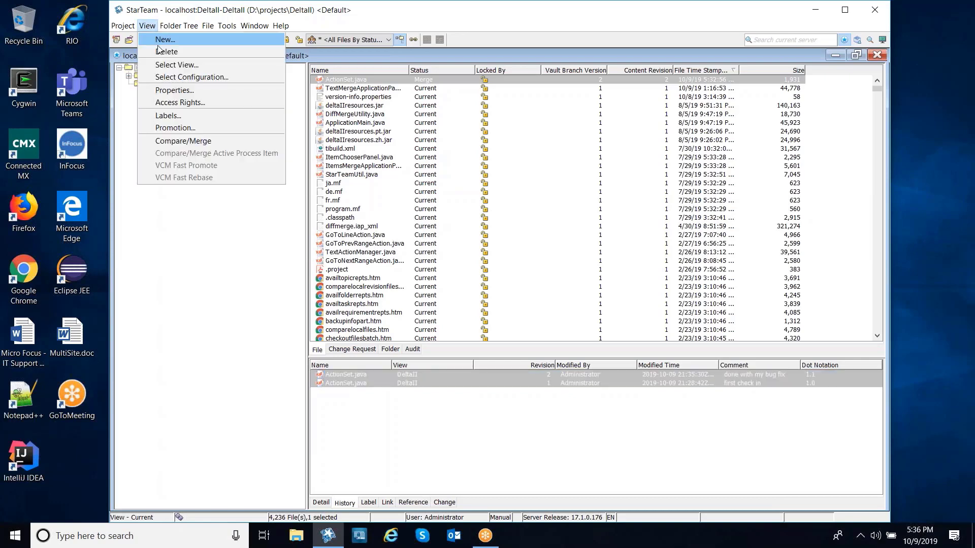
left_click(163, 64)
left_click(396, 187)
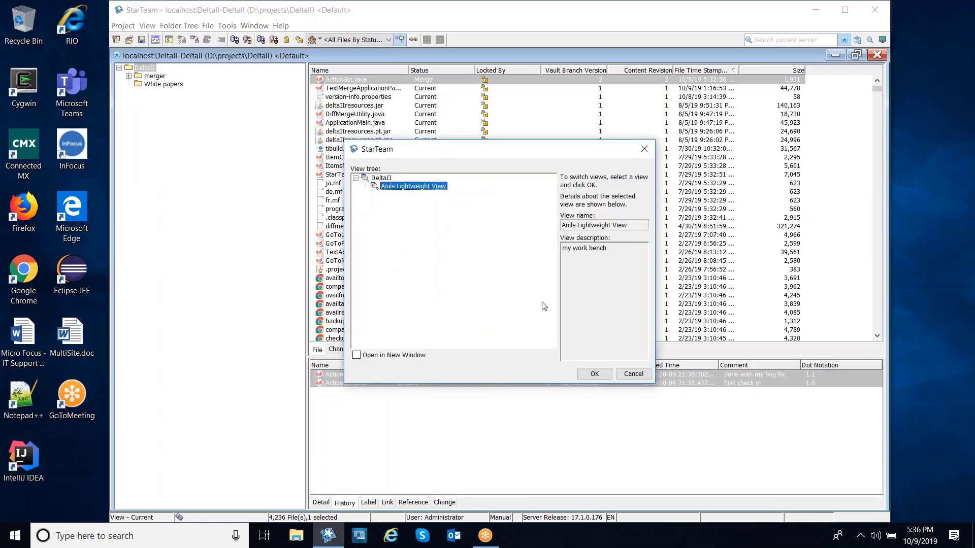
left_click(594, 374)
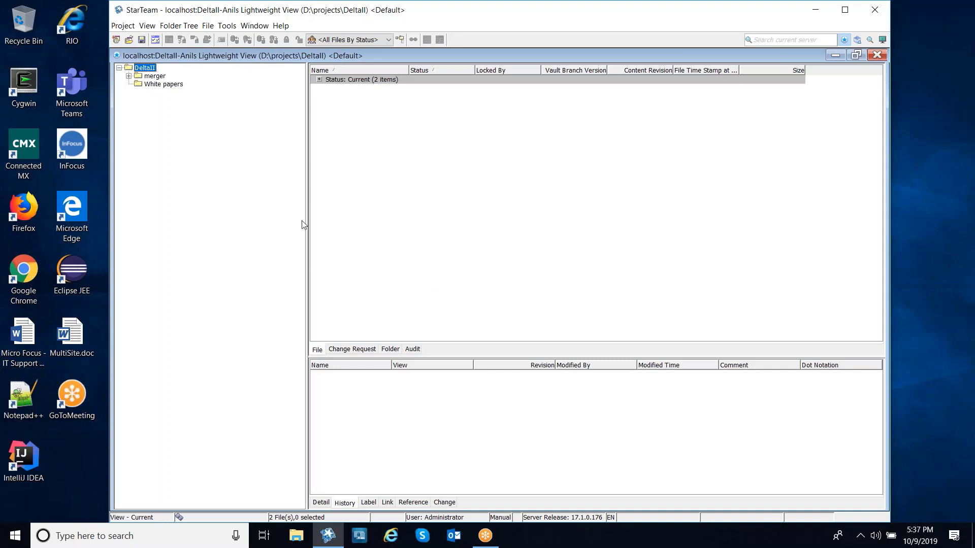
left_click(147, 26)
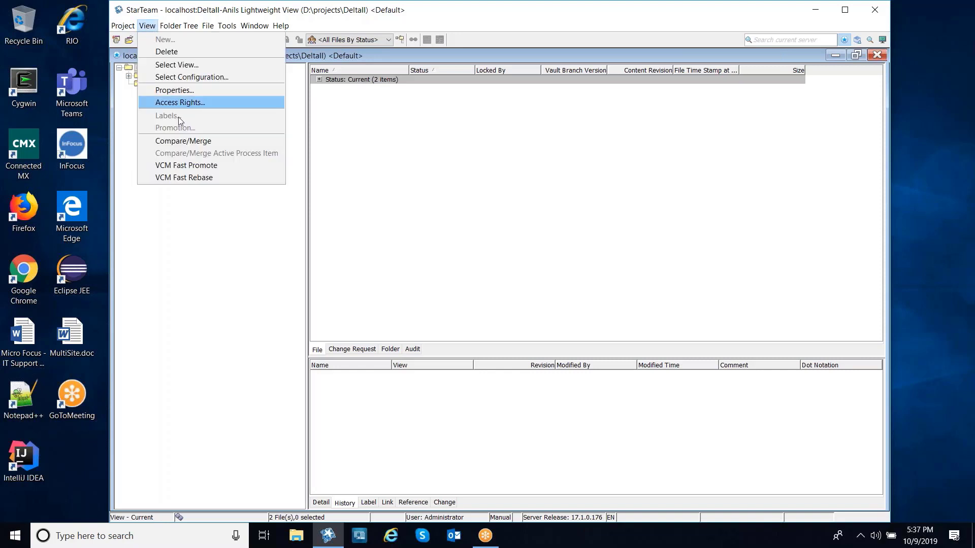
left_click(178, 50)
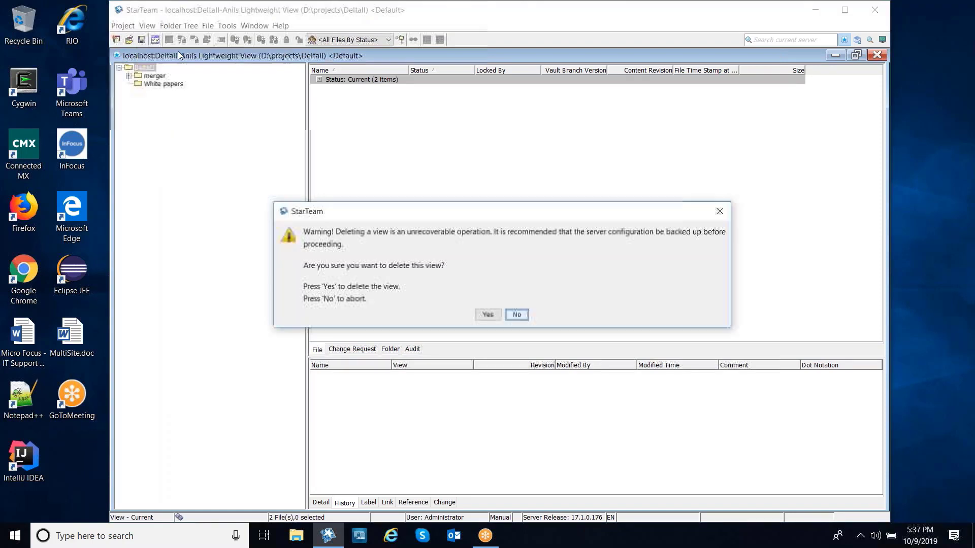
left_click(488, 312)
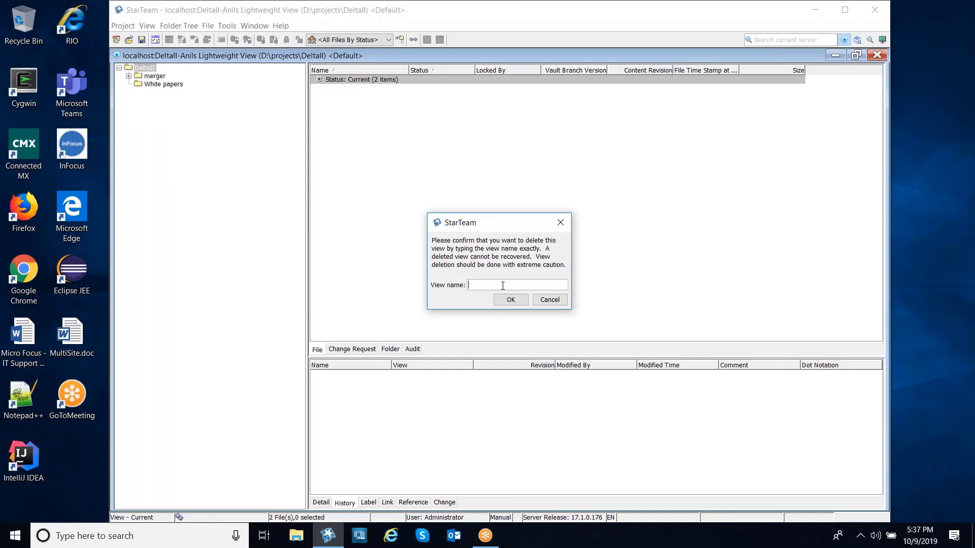
left_click(554, 300)
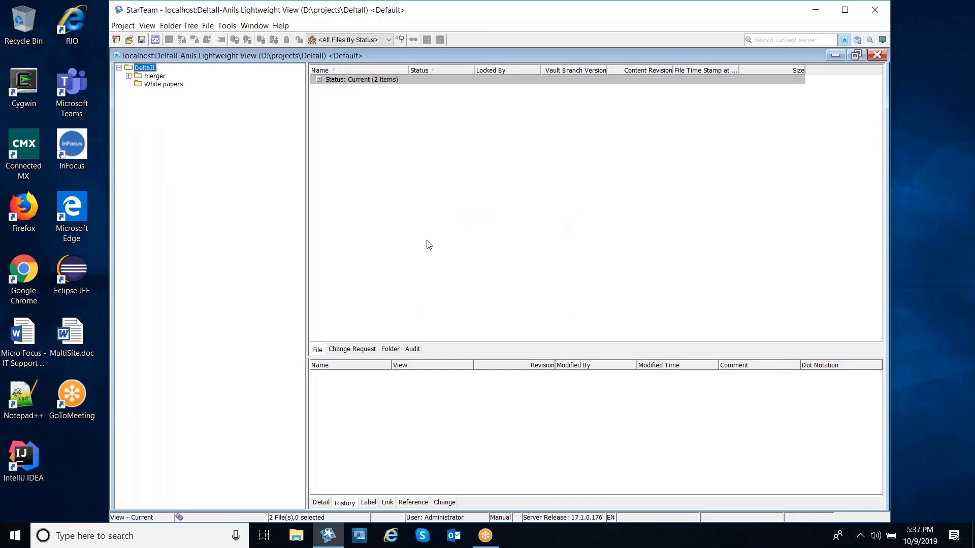
- Review the view tree of the DeltaII project and leave it without switching views
left_click(134, 26)
mouse_move(147, 25)
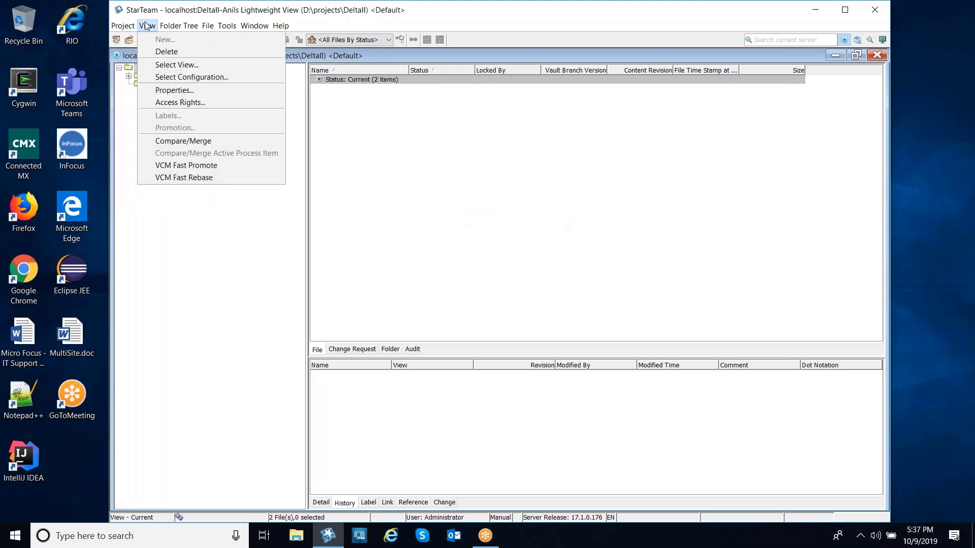
left_click(157, 66)
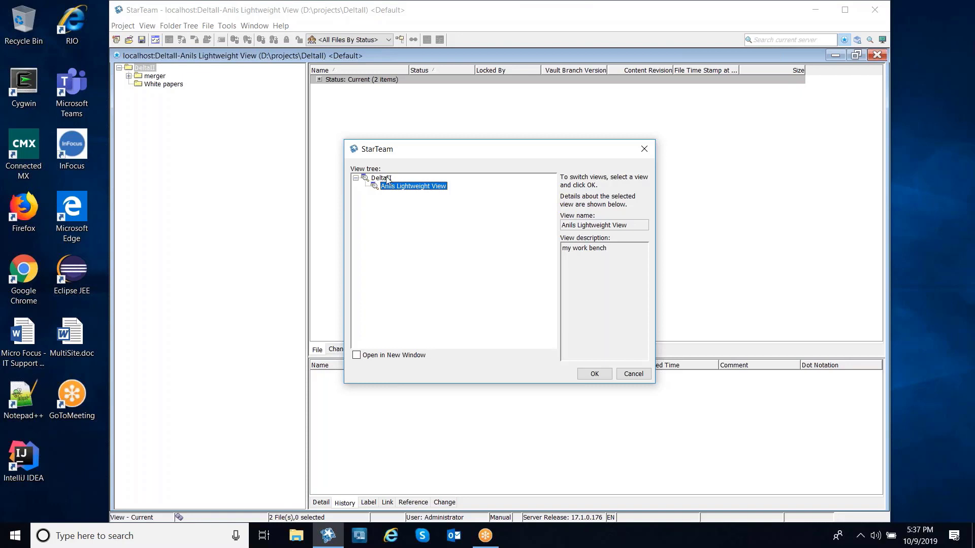
left_click(632, 375)
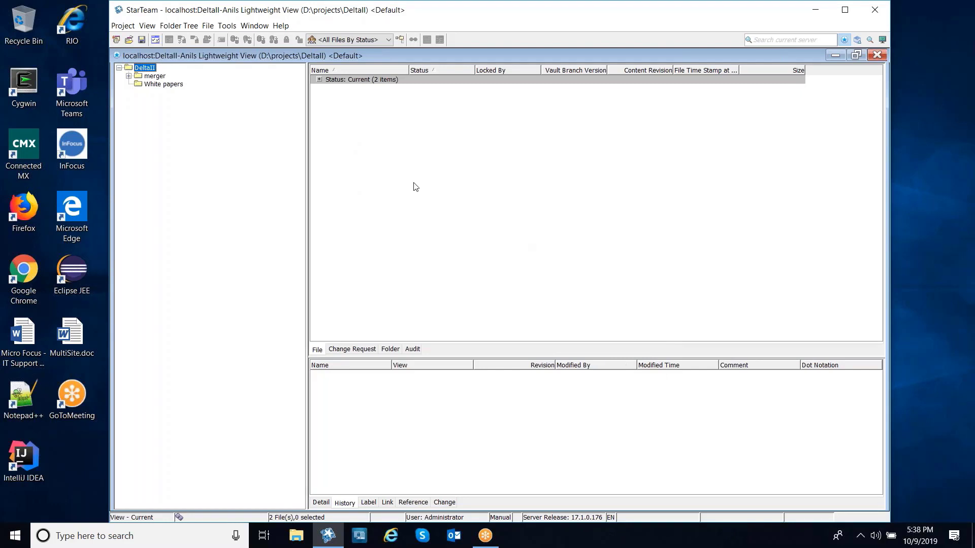
- Run a Rebase comparison from the DeltaII parent to the lightweight view, including files but excluding change requests
left_click(148, 26)
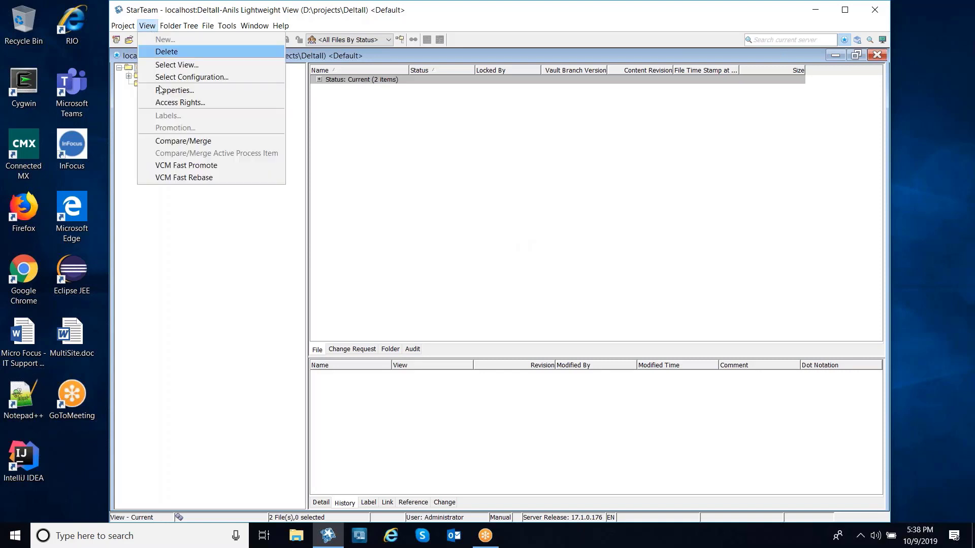
left_click(168, 142)
left_click(404, 213)
left_click(403, 231)
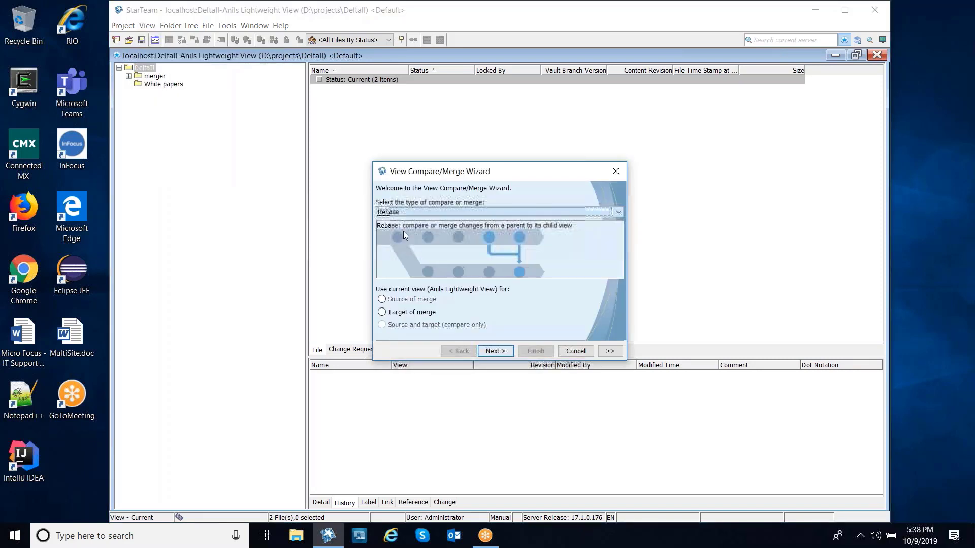
left_click(492, 351)
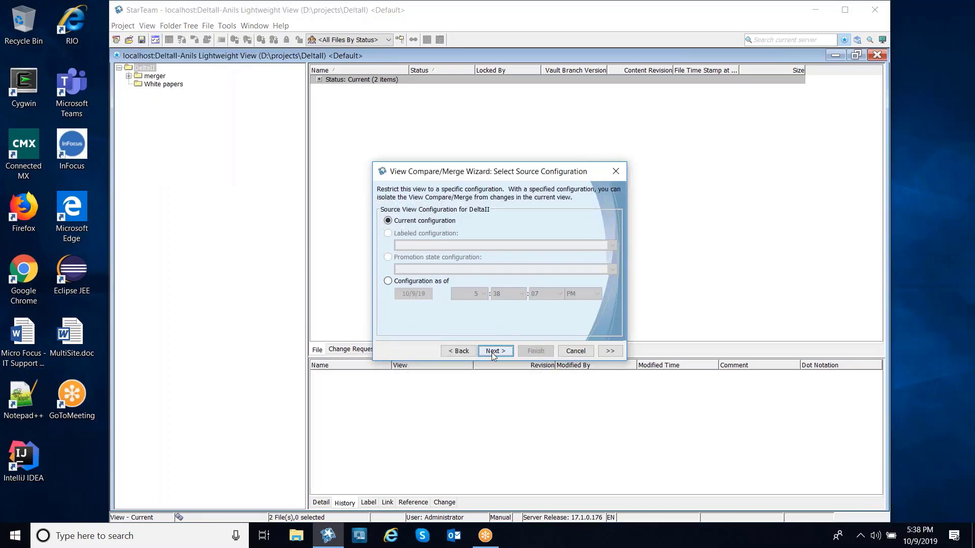
left_click(491, 351)
left_click(492, 351)
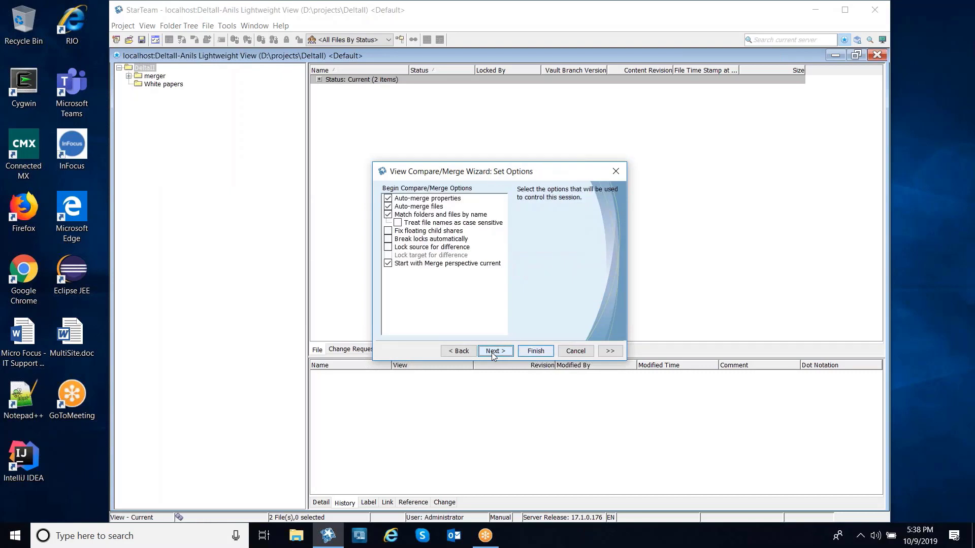
left_click(465, 354)
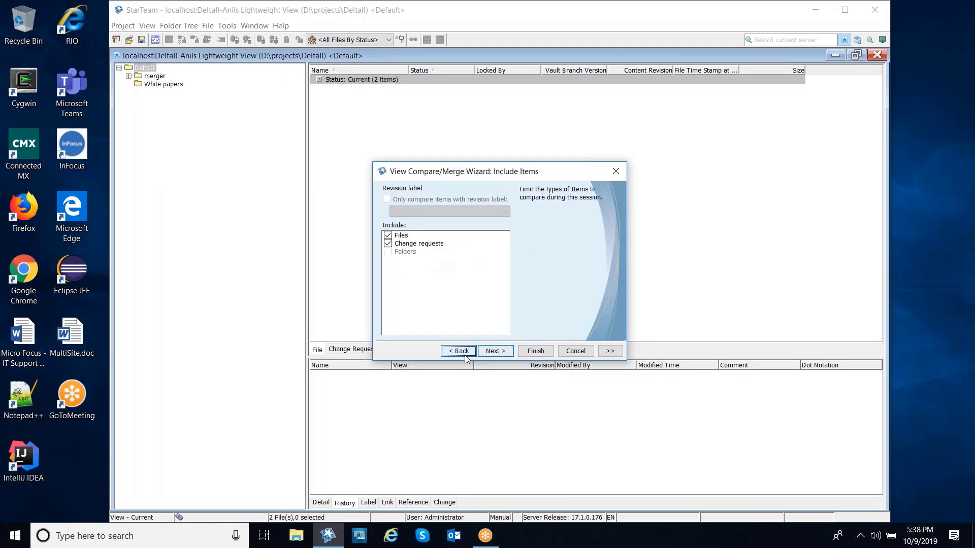
left_click(412, 245)
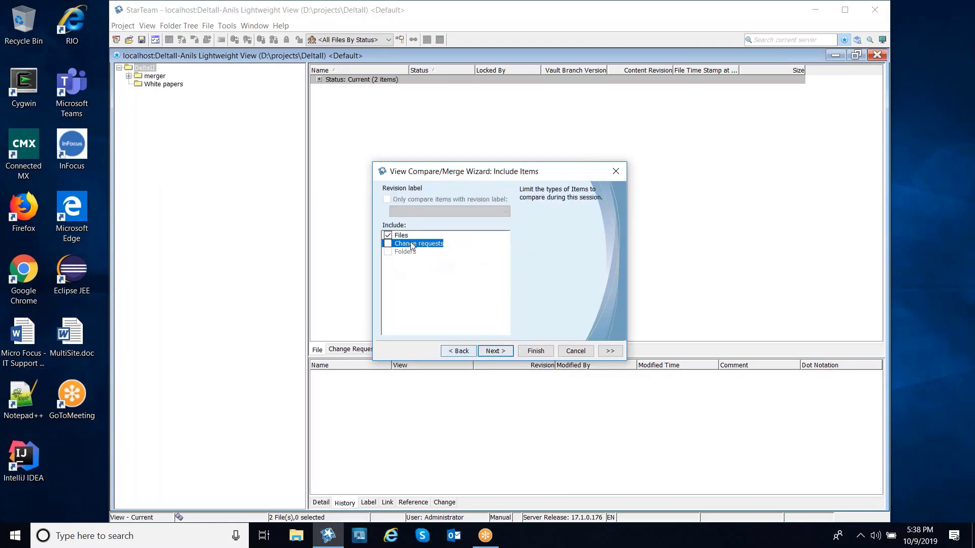
left_click(534, 350)
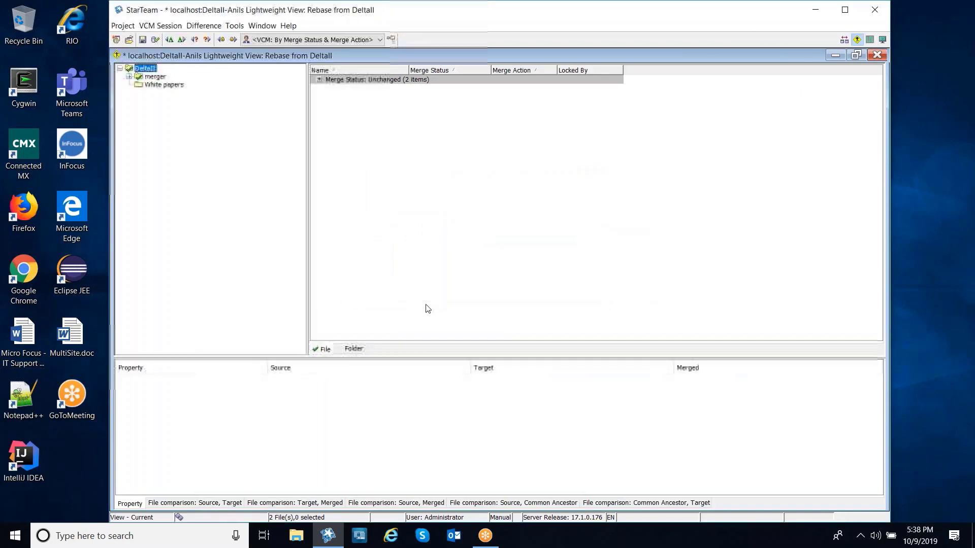
- List the rebase results from all descendant folders, inspect the merge properties of ActionSet.java, and close the session without saving
left_click(391, 40)
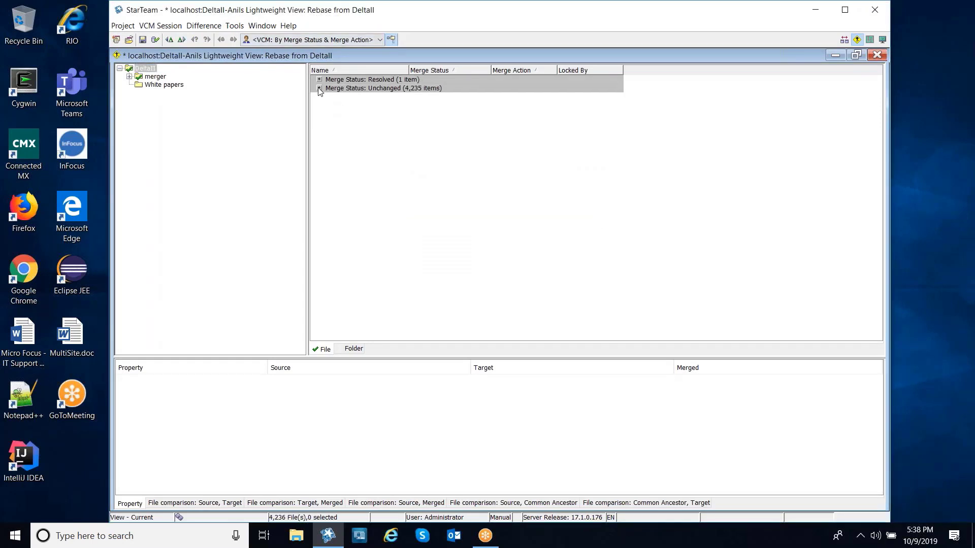
left_click(318, 80)
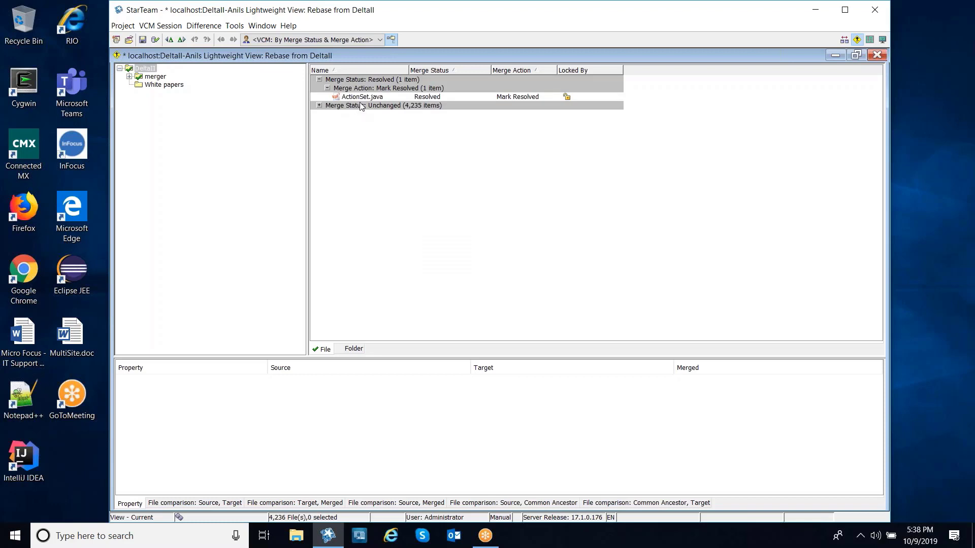
left_click(364, 97)
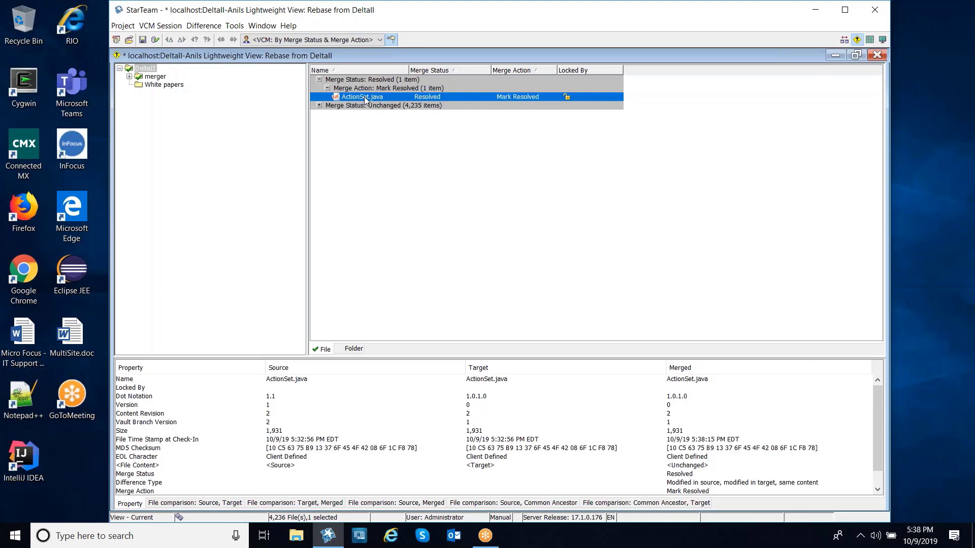
left_click(877, 55)
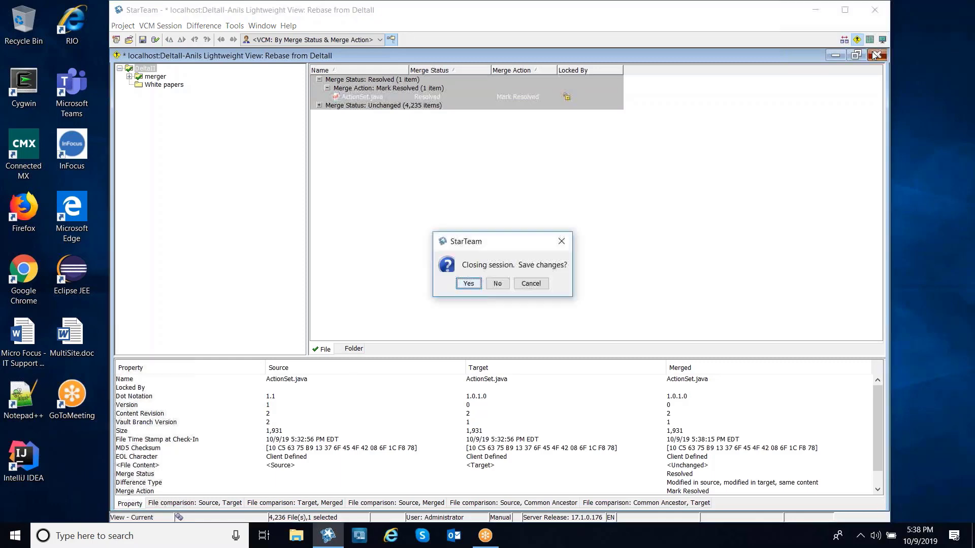
left_click(503, 283)
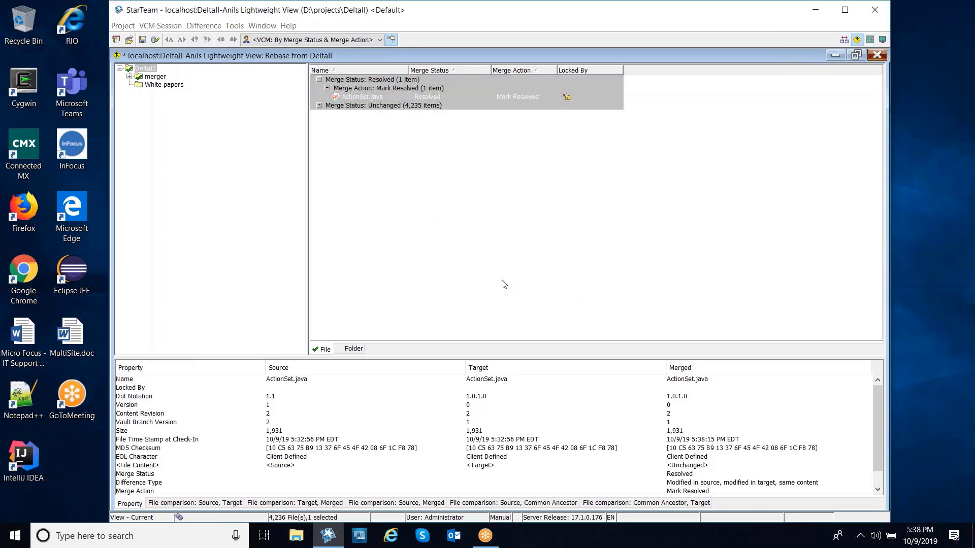
- Delete the lightweight view, confirming the deletion with its exact view name
left_click(146, 26)
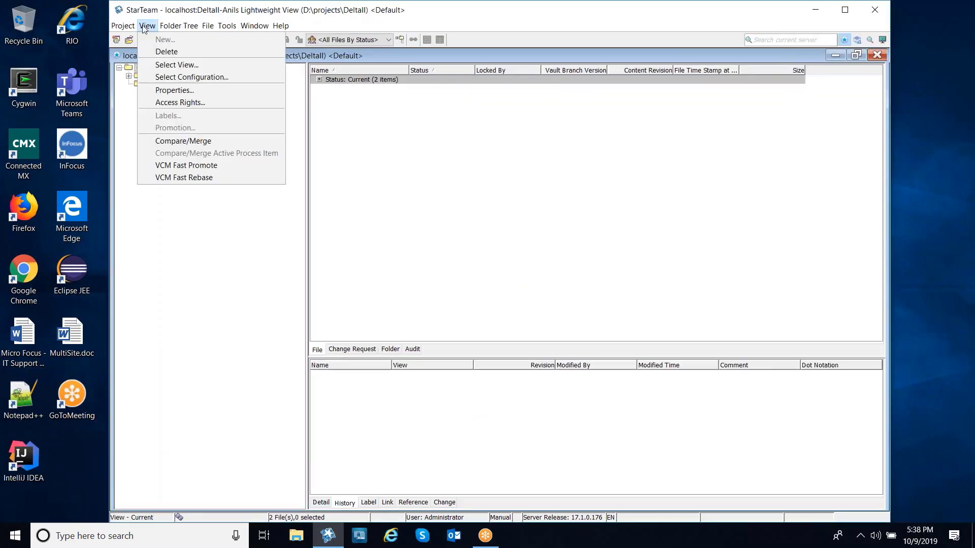
left_click(170, 51)
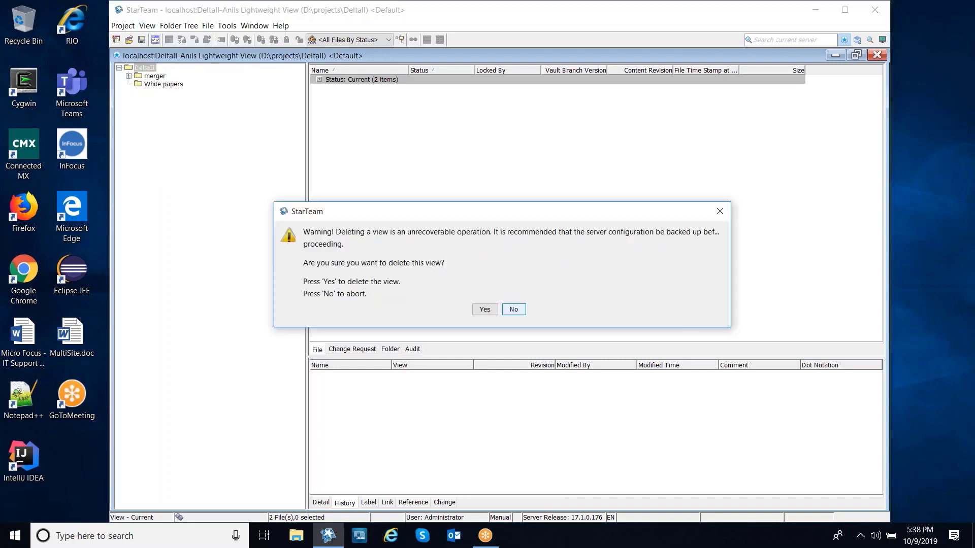
left_click(487, 314)
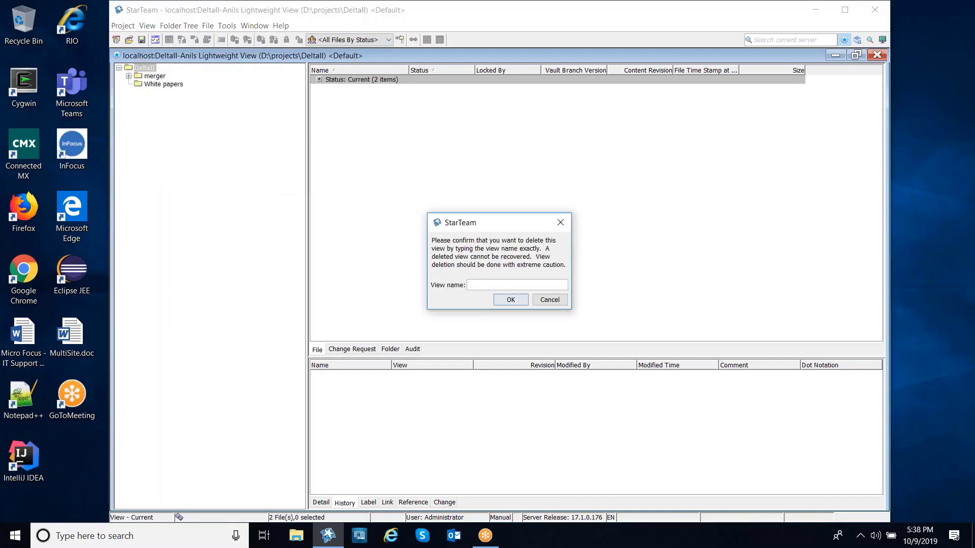
type("Anils Lightweight View")
left_click(514, 303)
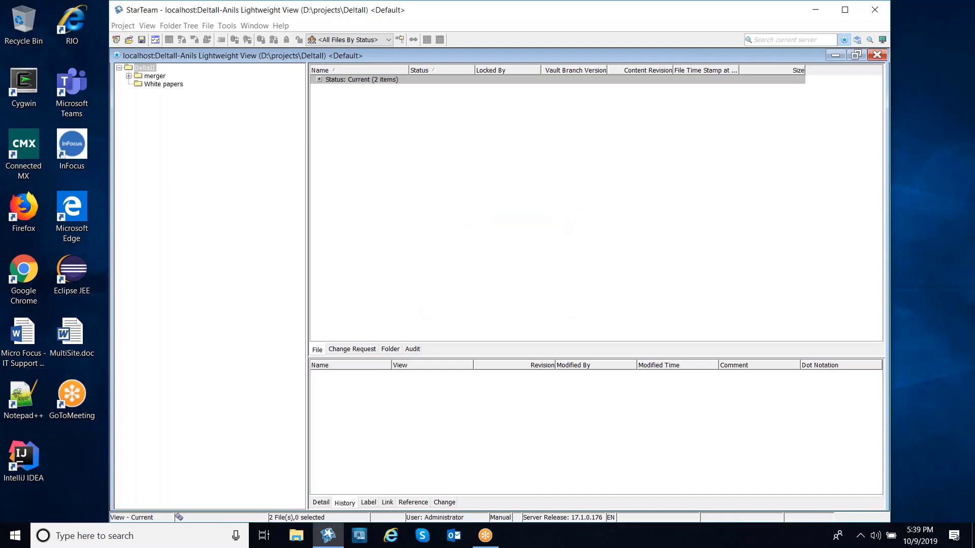
left_click(502, 284)
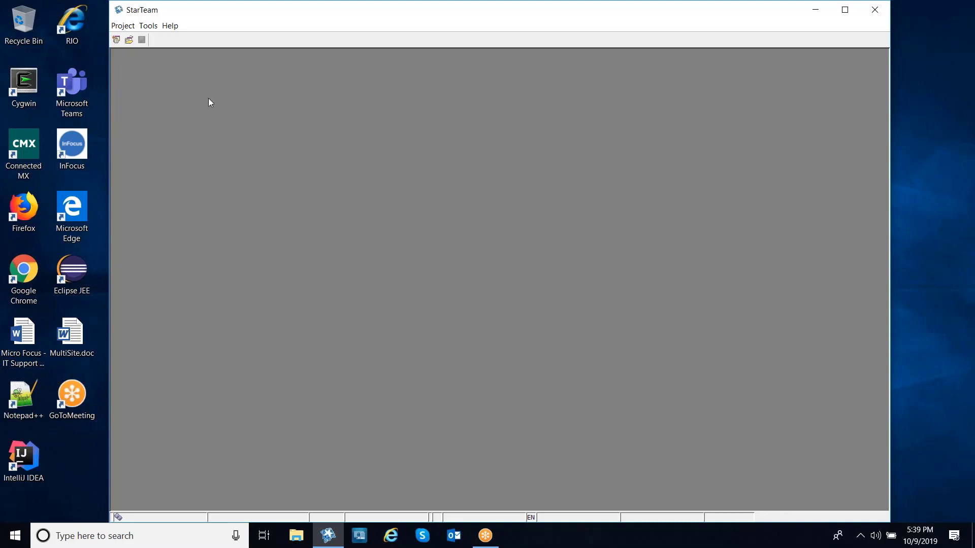
- Reopen the recent project localhost:DeltaII-DeltaII in its parent view
left_click(124, 25)
mouse_move(187, 118)
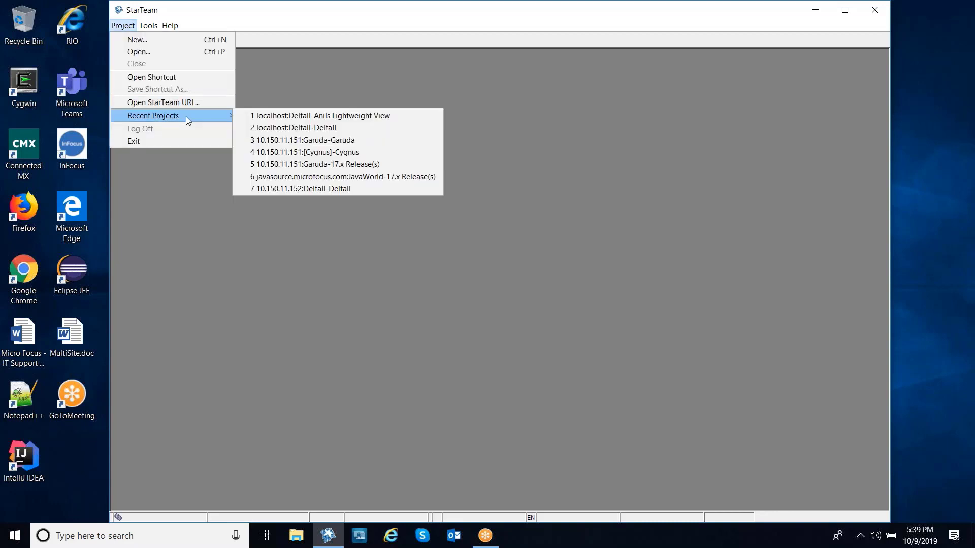
left_click(242, 127)
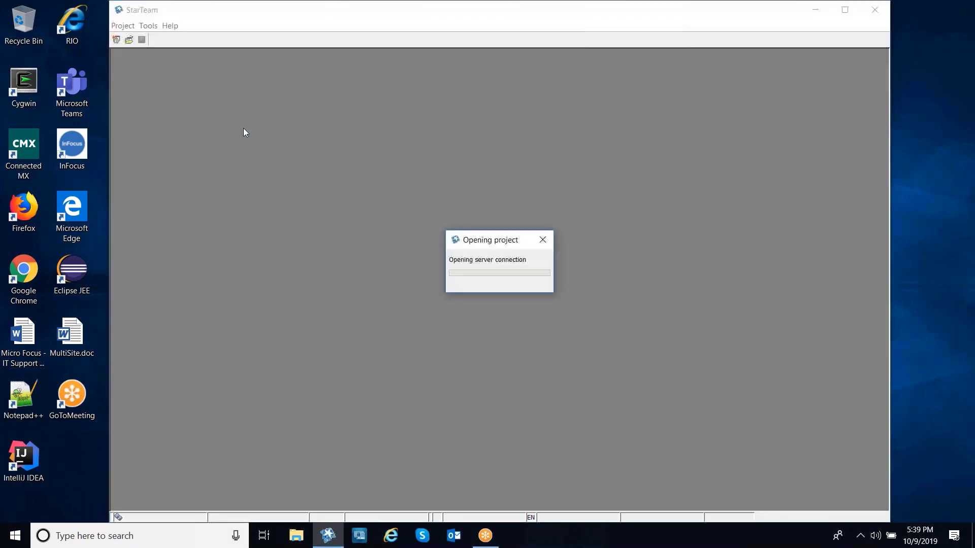
- Start a new Lightweight view of DeltaII and name it "A fix for Cr12345"
left_click(148, 26)
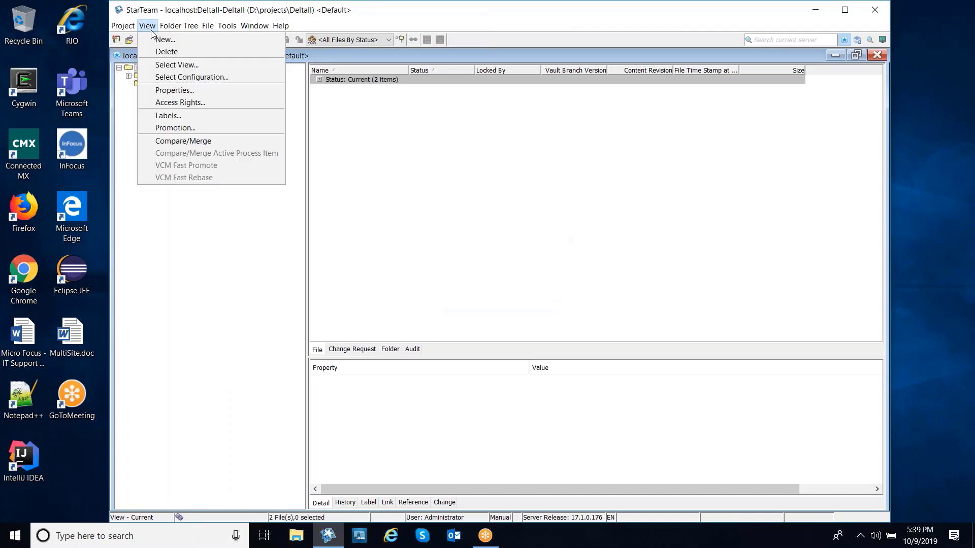
left_click(153, 40)
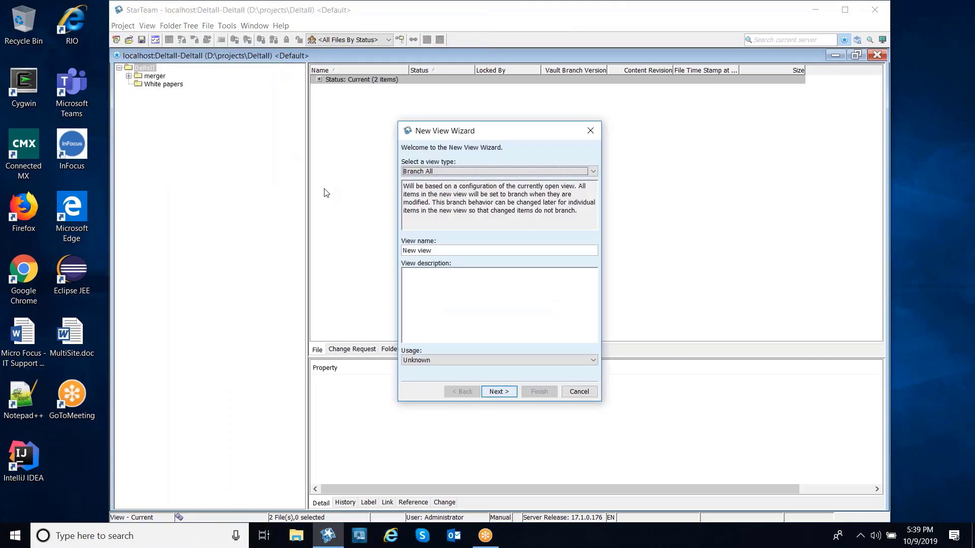
left_click(441, 172)
left_click(438, 209)
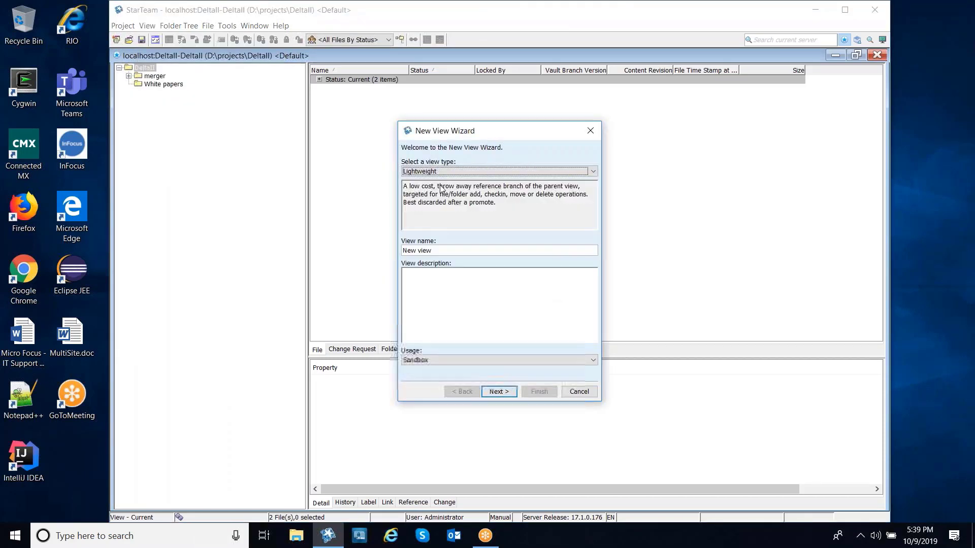
left_click(451, 250)
key("BackSpace")
key("BackSpace")
key("BackSpace")
key("BackSpace")
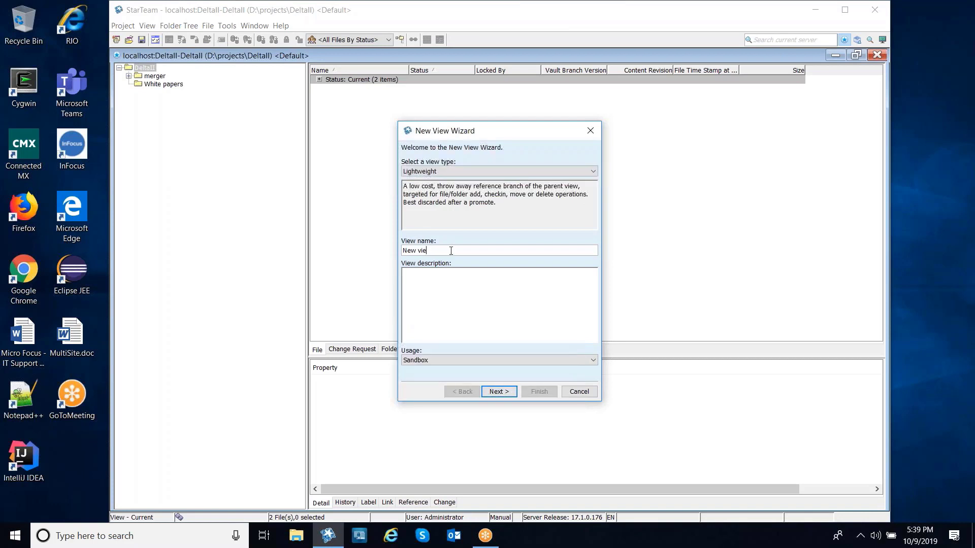
key("BackSpace")
key("BackSpace")
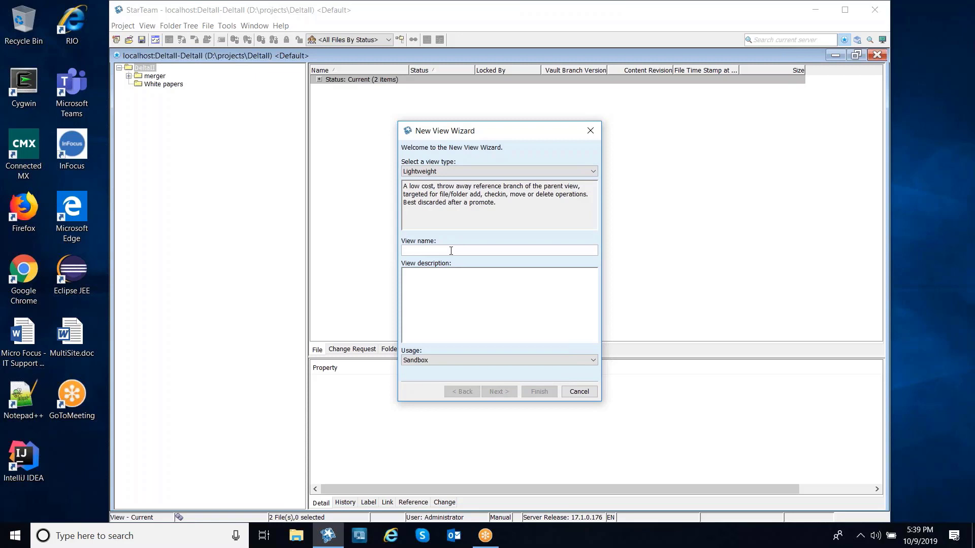
type("A fix for Cr12345")
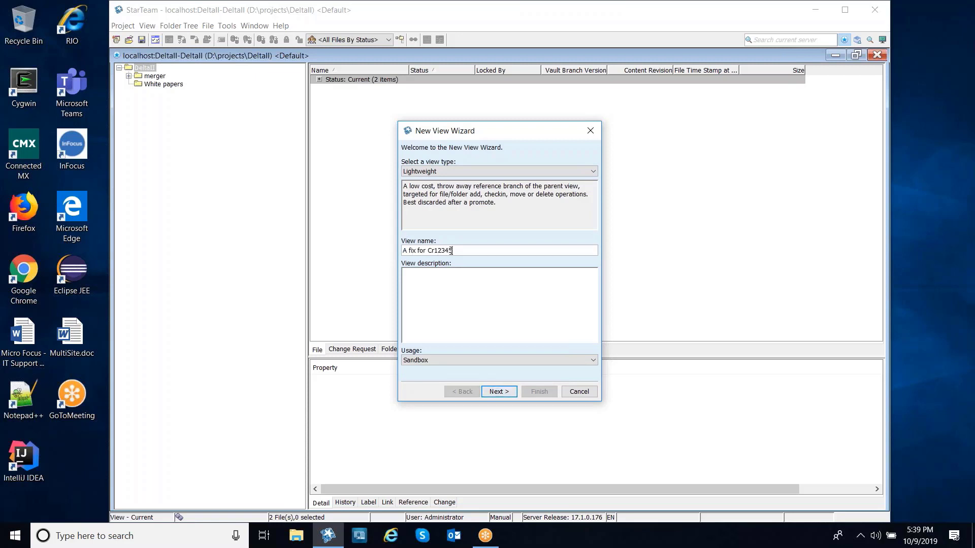
- Describe the new view as "refer CR 12345" and create it, keeping the parent's working folder D:\projects\DeltaII
left_click(457, 311)
type("refer CR 12345")
left_click(490, 394)
left_click(539, 392)
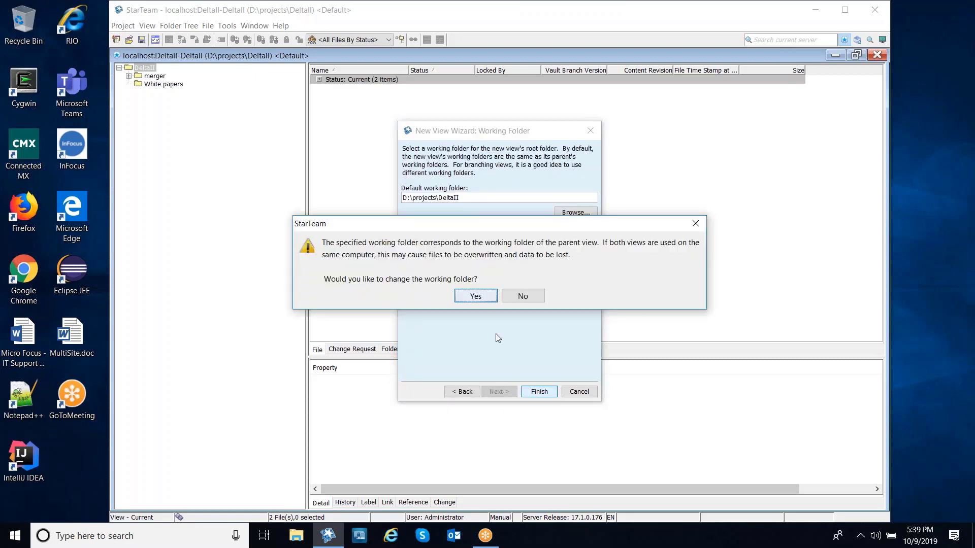
left_click(507, 300)
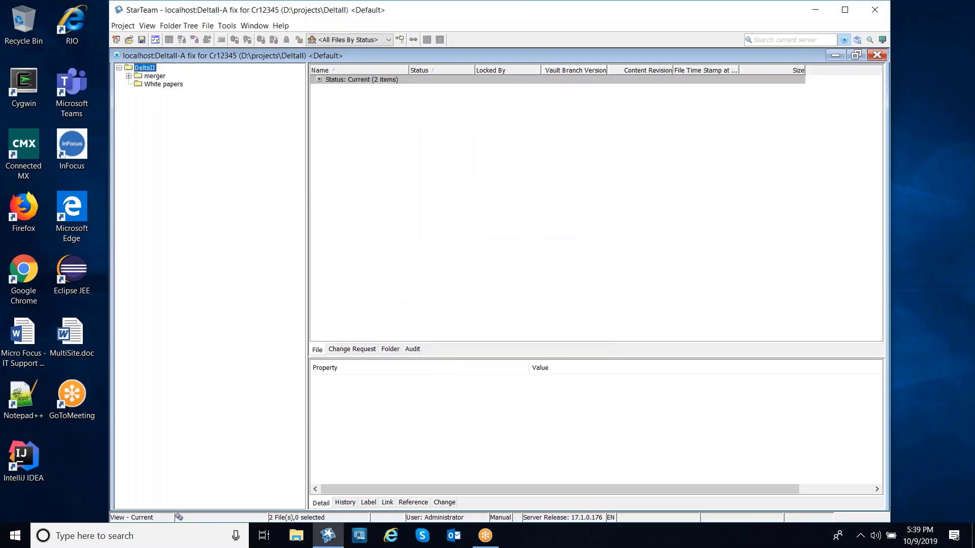
- Show the change requests and switch from the new lightweight view to the parent view DeltaII
left_click(352, 349)
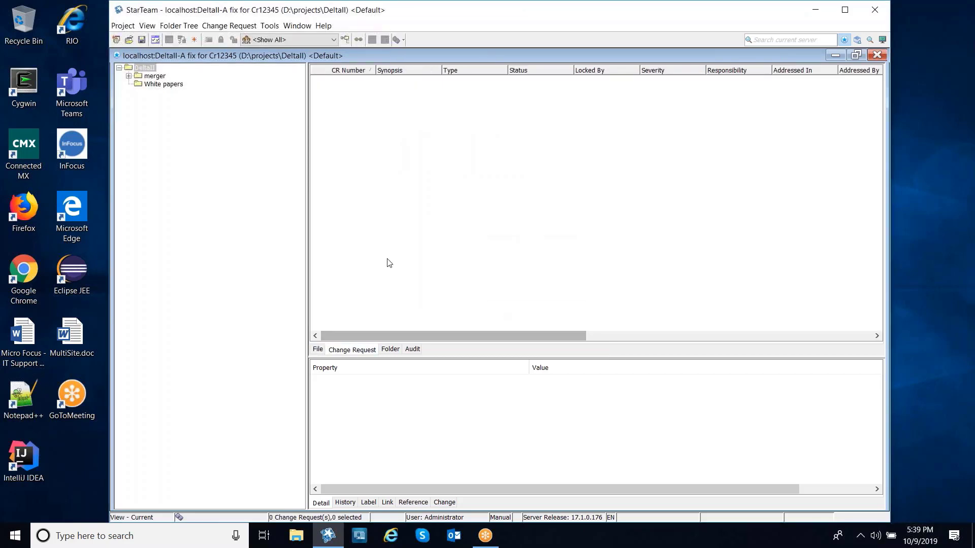
left_click(147, 25)
left_click(163, 65)
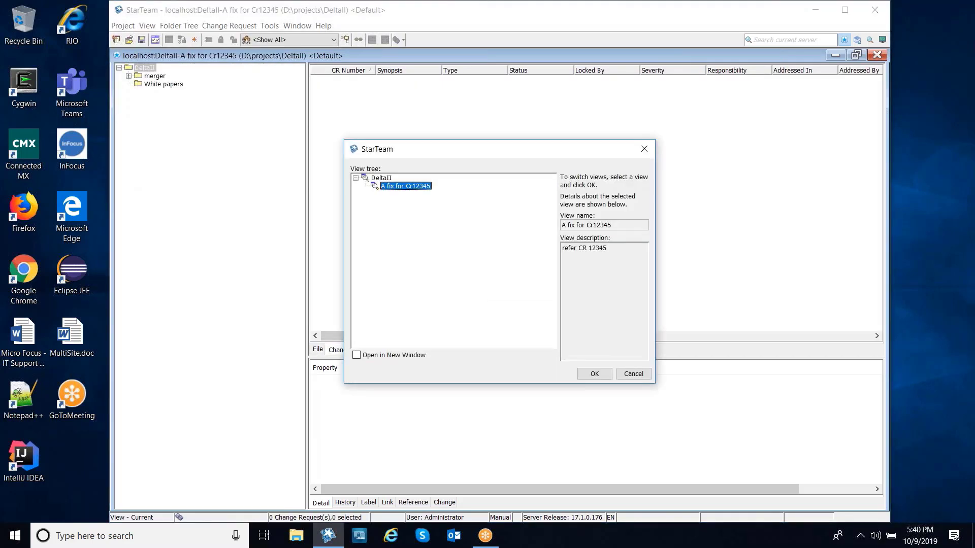
left_click(376, 178)
left_click(594, 374)
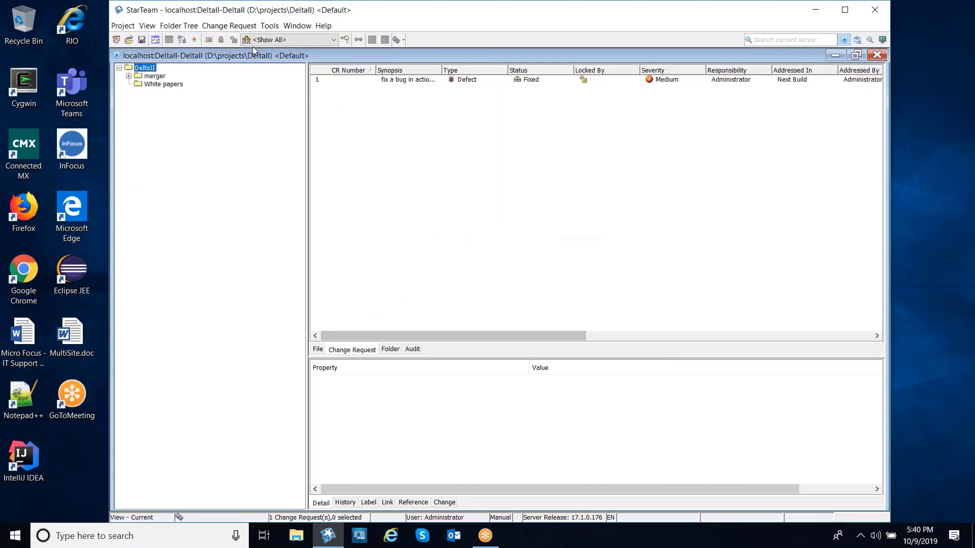
- Create a change request in DeltaII with status Open, responsibility Administrator and synopsis "CR 12345"
left_click(235, 32)
left_click(238, 38)
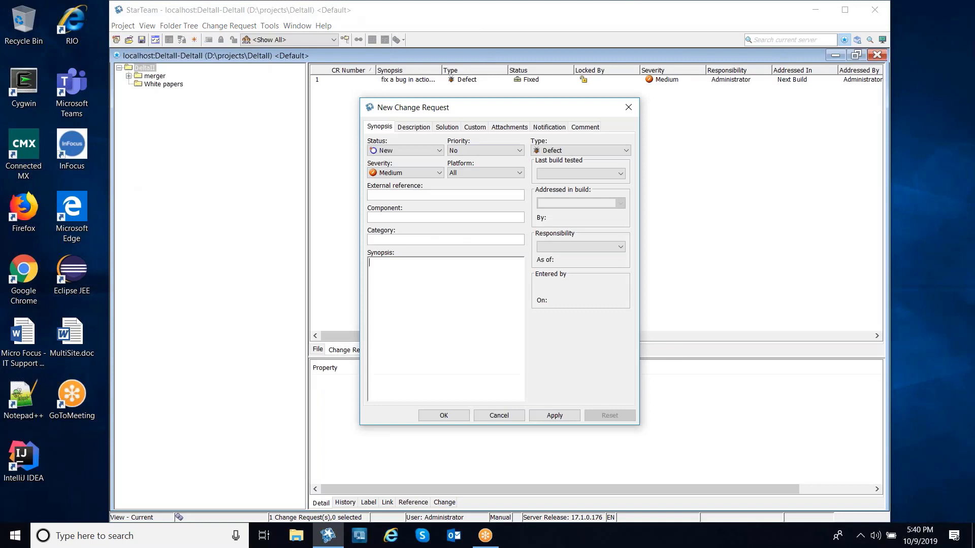
left_click(393, 151)
left_click(395, 174)
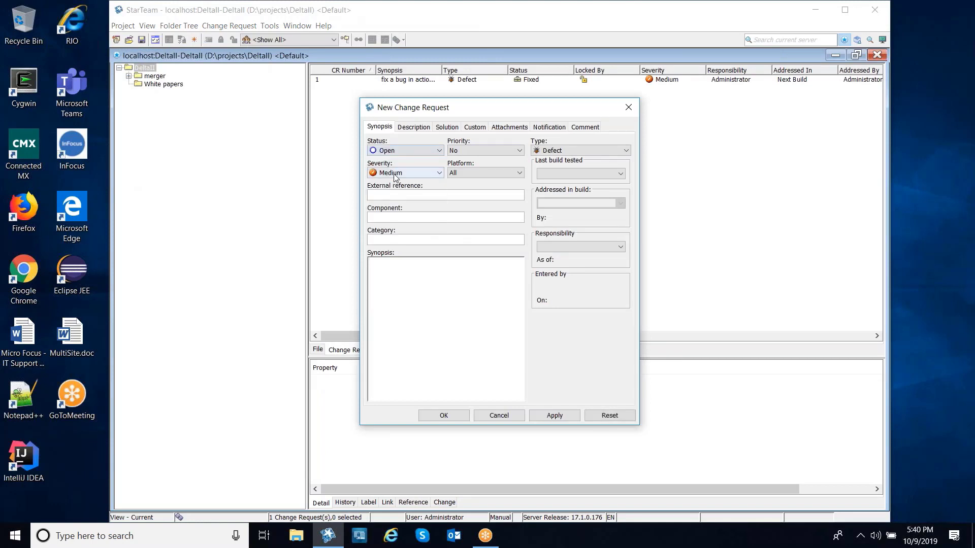
left_click(593, 248)
left_click(564, 258)
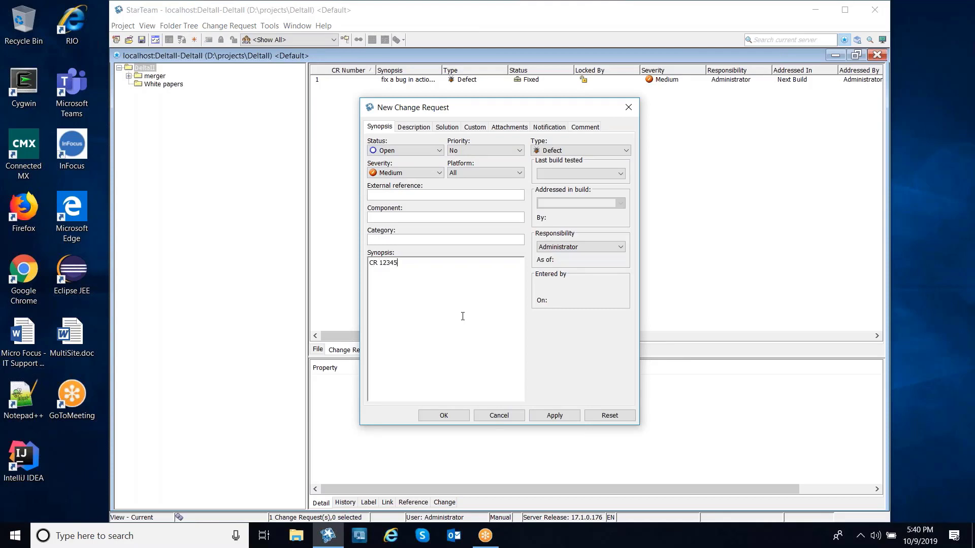
left_click(444, 416)
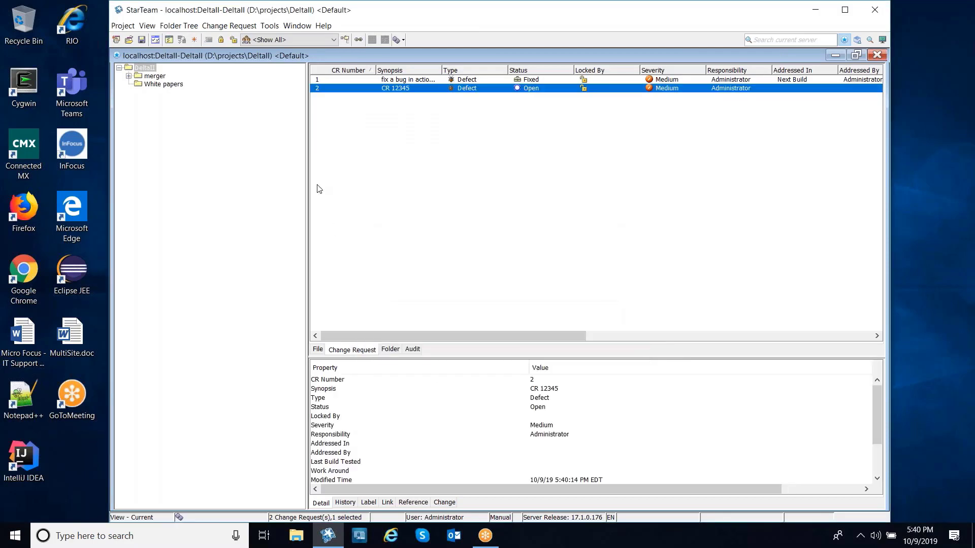
- Check the change request list in the view "A fix for Cr12345" and return to the DeltaII view
left_click(147, 26)
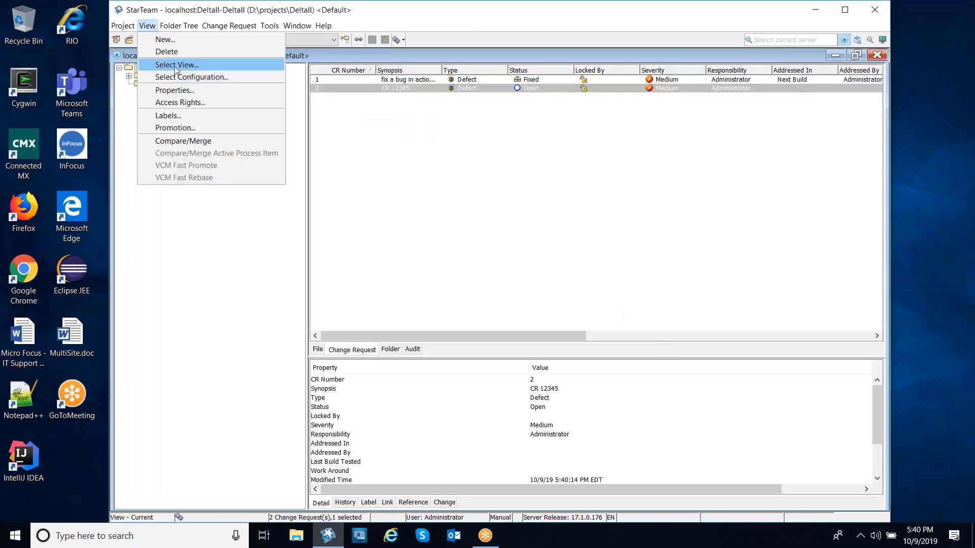
left_click(168, 63)
left_click(405, 186)
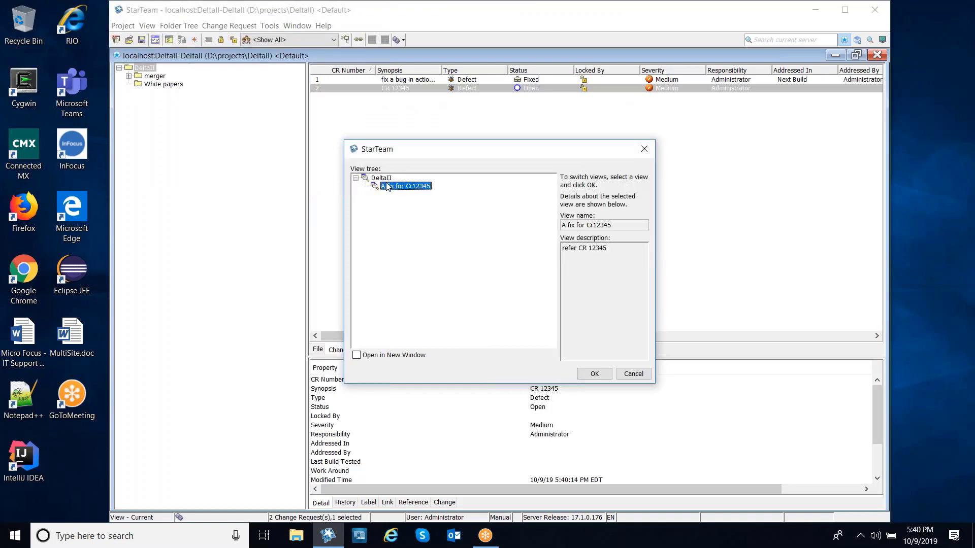
left_click(599, 376)
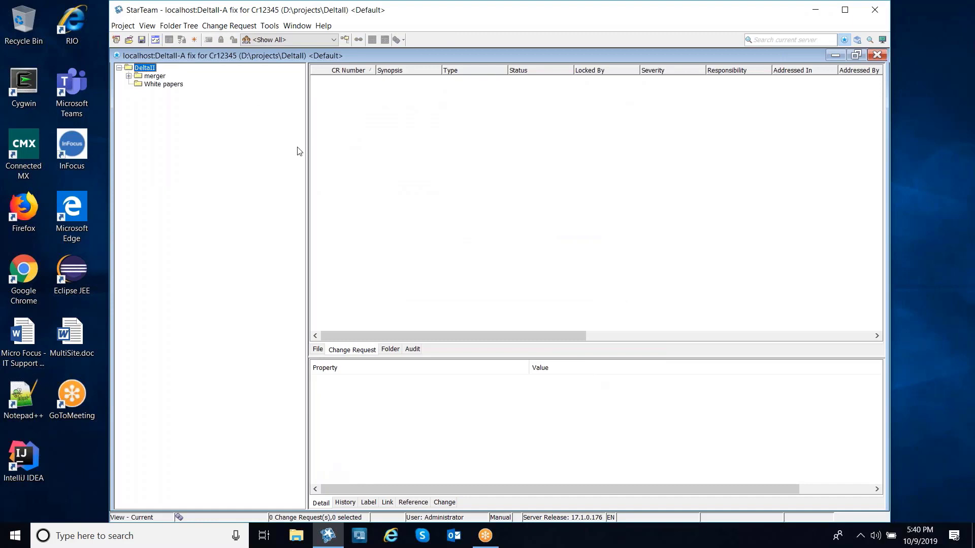
left_click(148, 27)
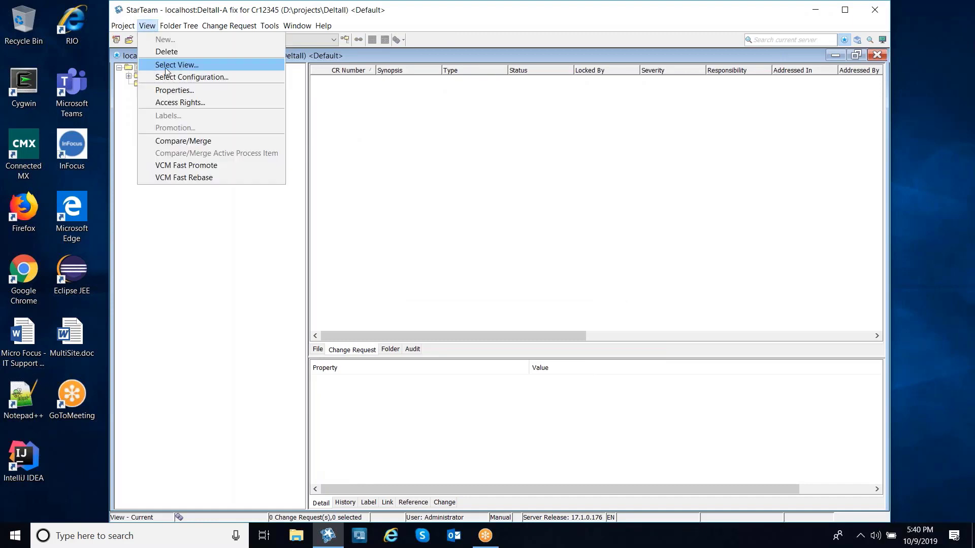
left_click(169, 71)
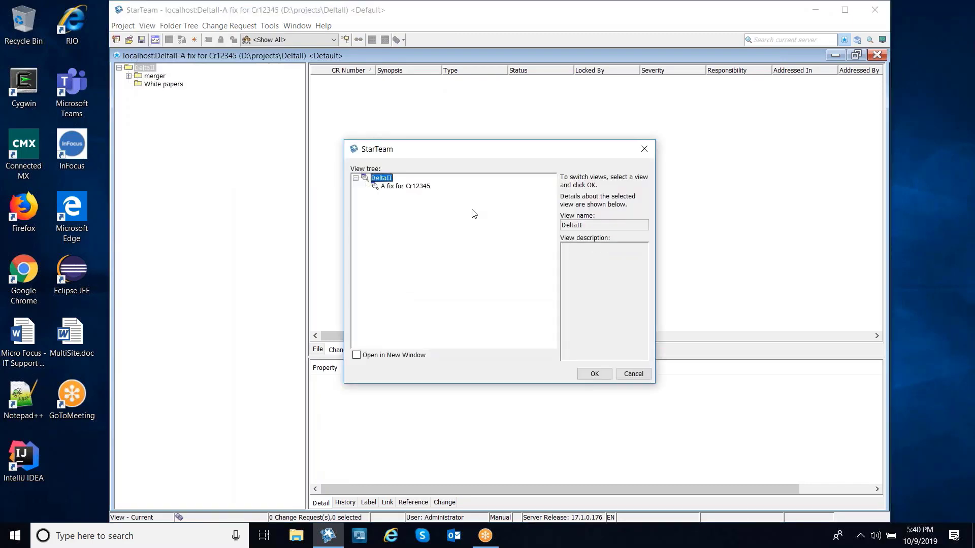
left_click(595, 375)
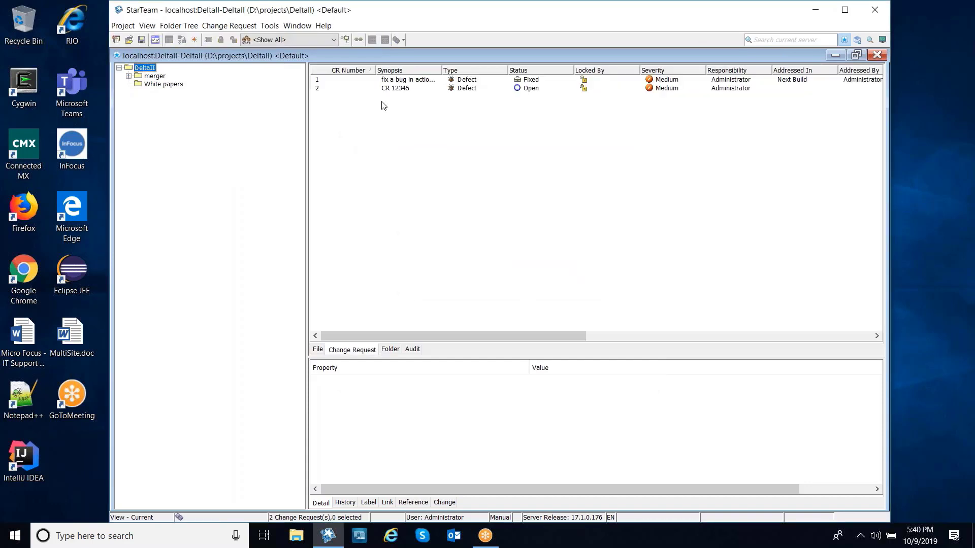
- Move the change request "CR 12345" into the root folder DeltaII of the view "A fix for Cr12345"
left_click(387, 90)
right_click(386, 91)
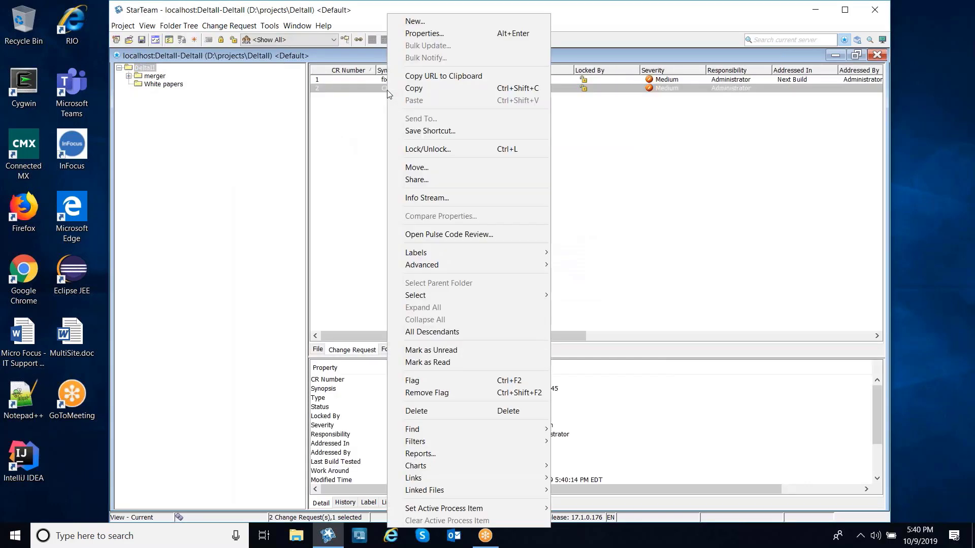
left_click(411, 165)
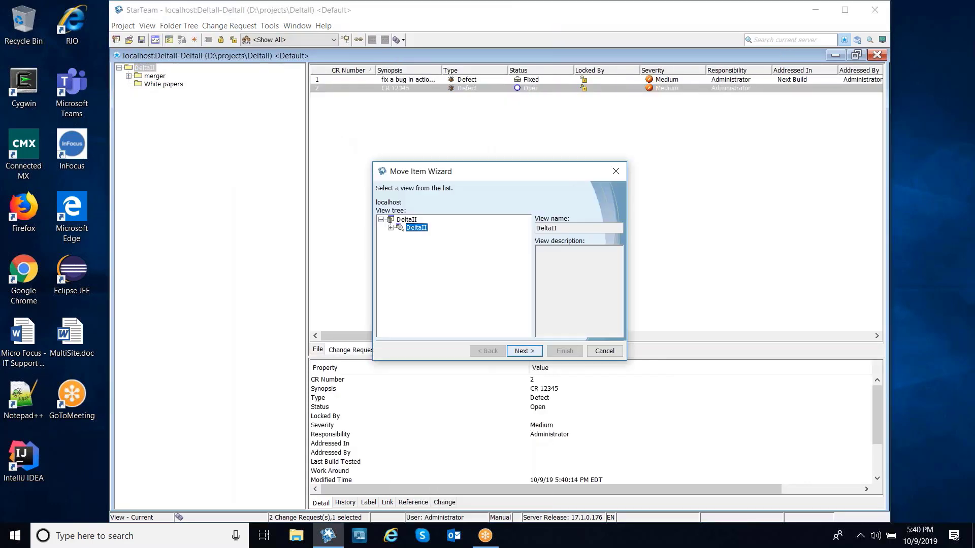
left_click(390, 228)
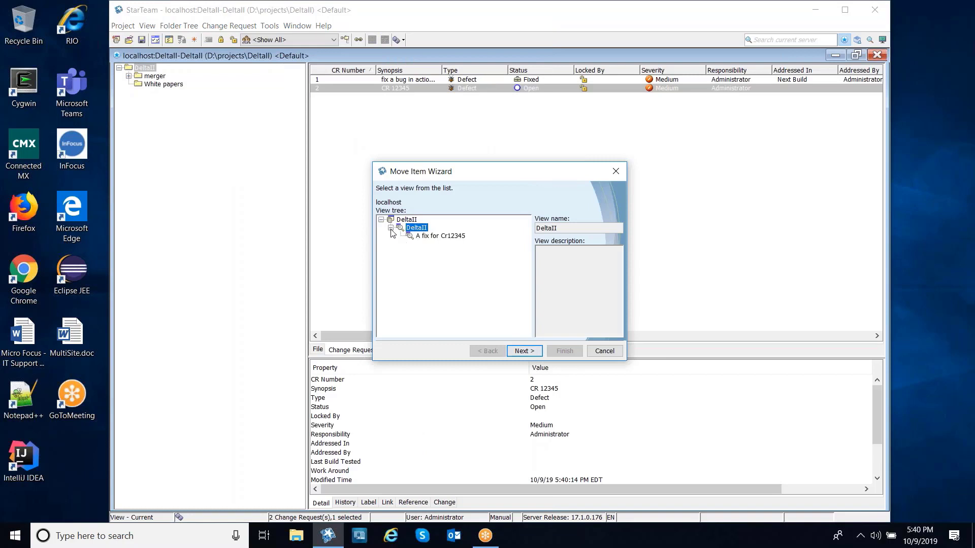
left_click(439, 236)
left_click(524, 352)
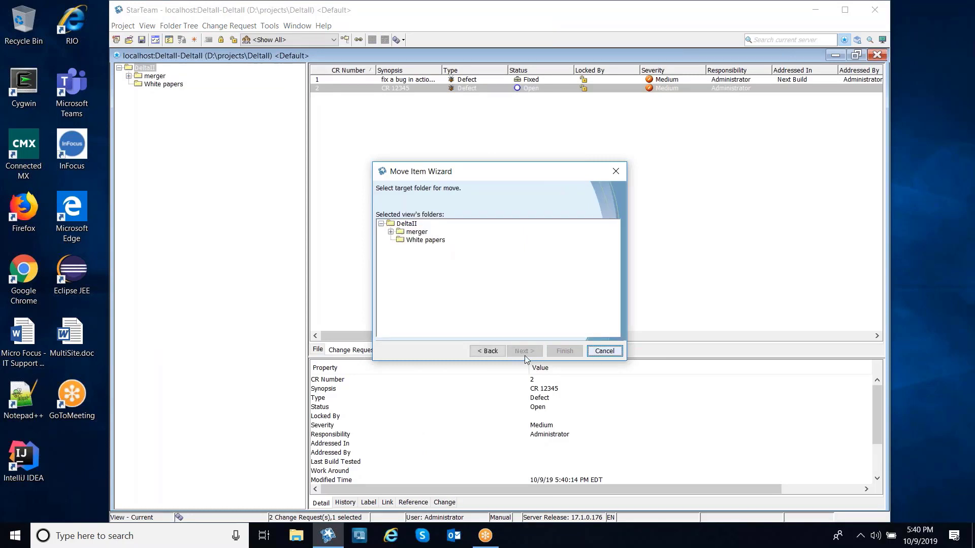
left_click(410, 224)
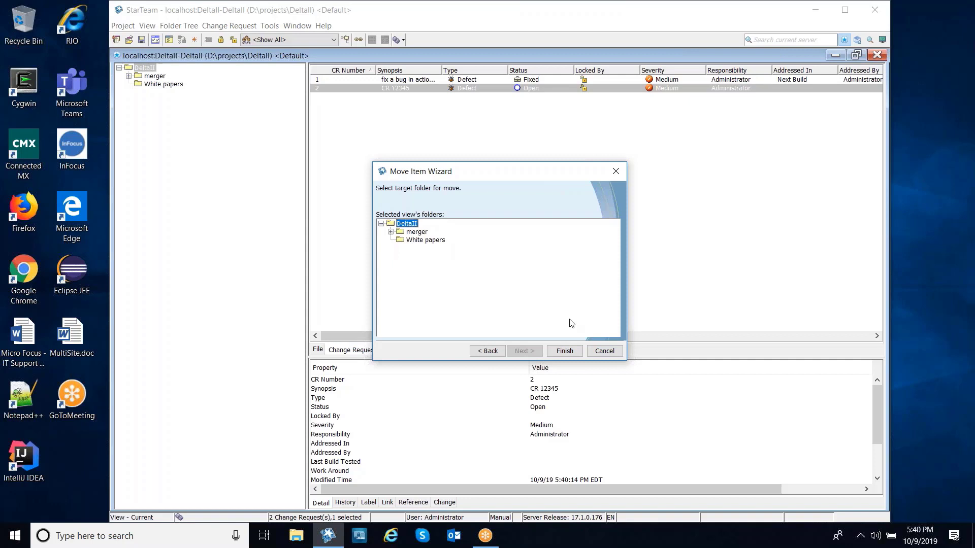
left_click(567, 350)
left_click(484, 282)
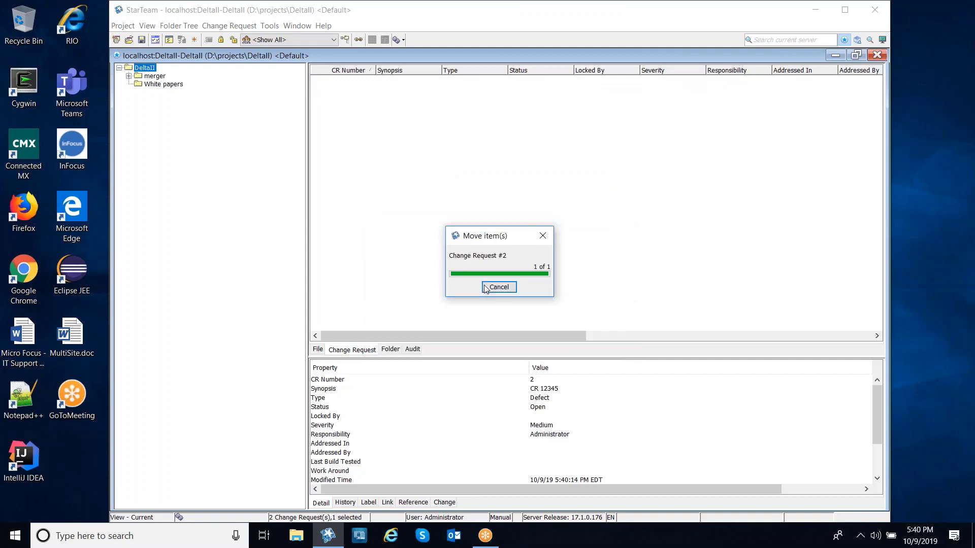
- Switch to the view "A fix for Cr12345" and list its files from all descendant folders
left_click(147, 27)
left_click(168, 65)
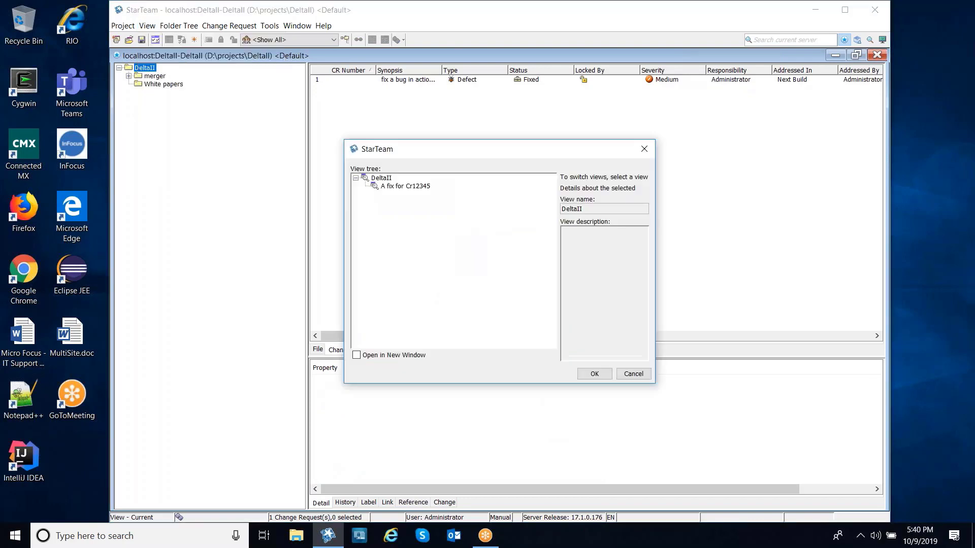
left_click(402, 186)
left_click(594, 374)
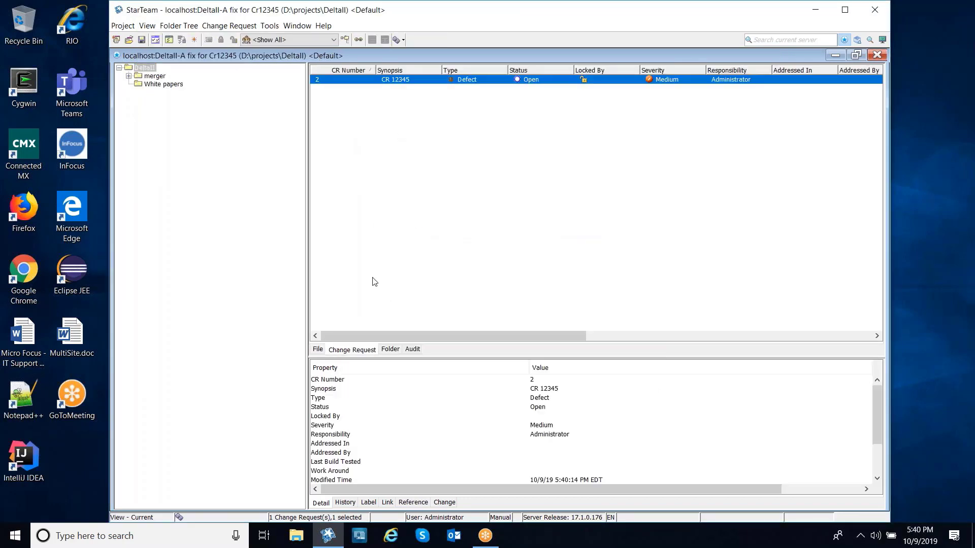
left_click(319, 350)
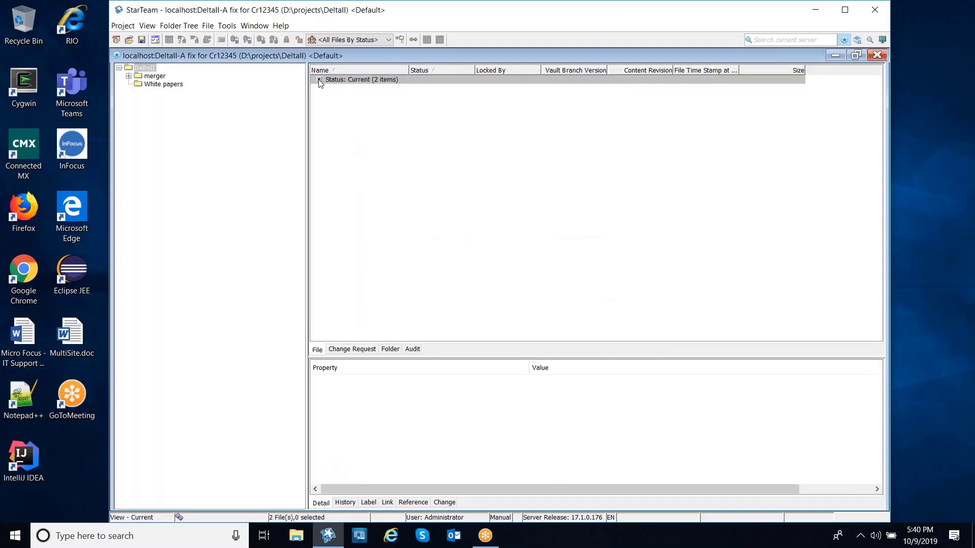
left_click(399, 41)
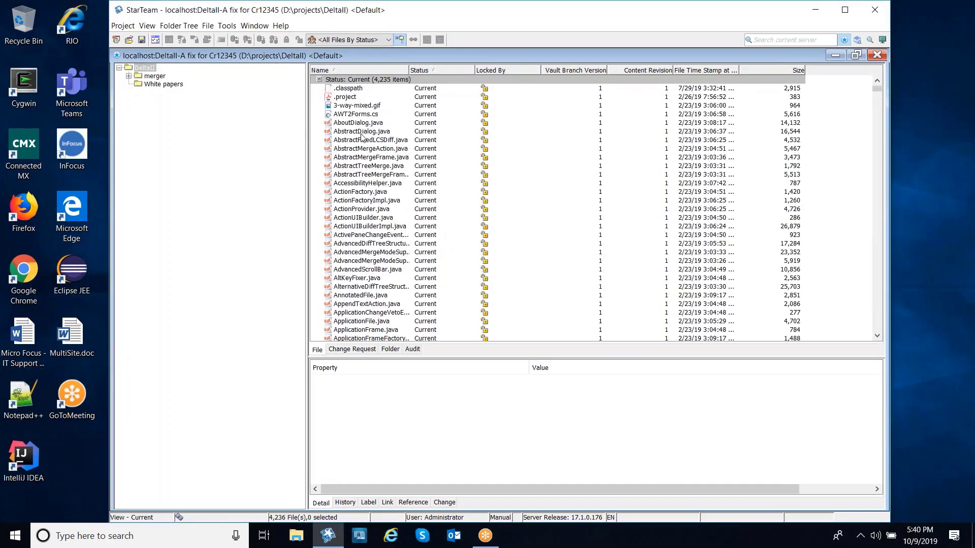
- Edit AbstractDialog.java, adding the comment "// fix for cr12345" below the imports, and save the file
left_click(362, 133)
right_click(361, 135)
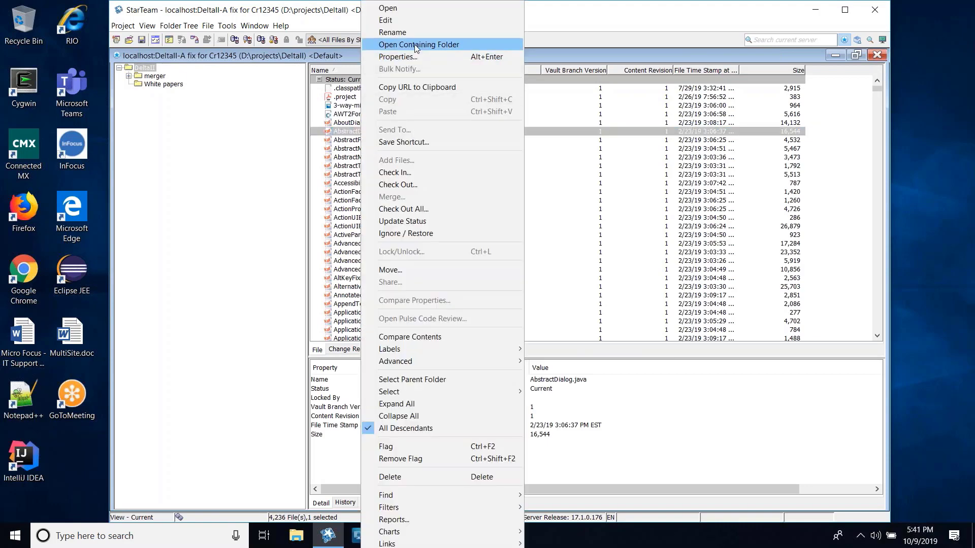
left_click(410, 20)
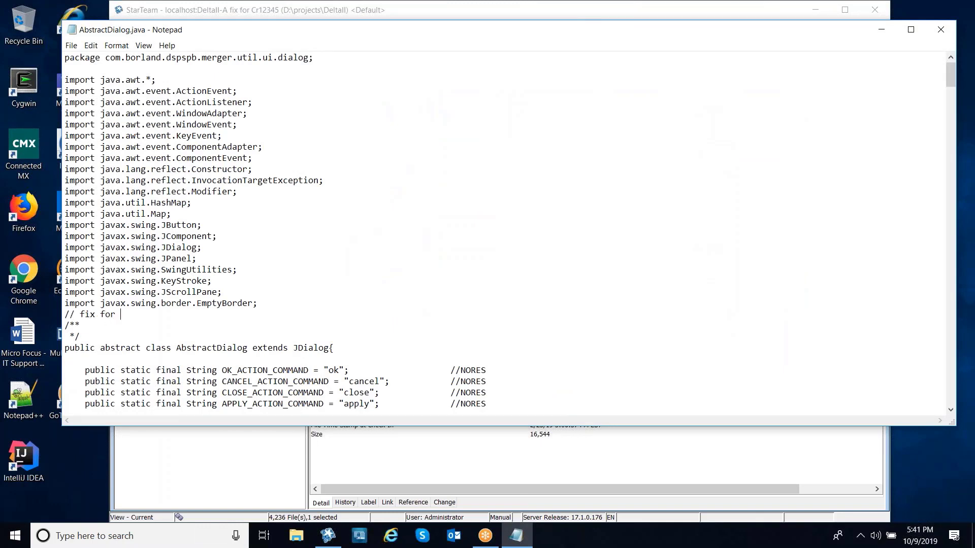
type("12345")
left_click(941, 29)
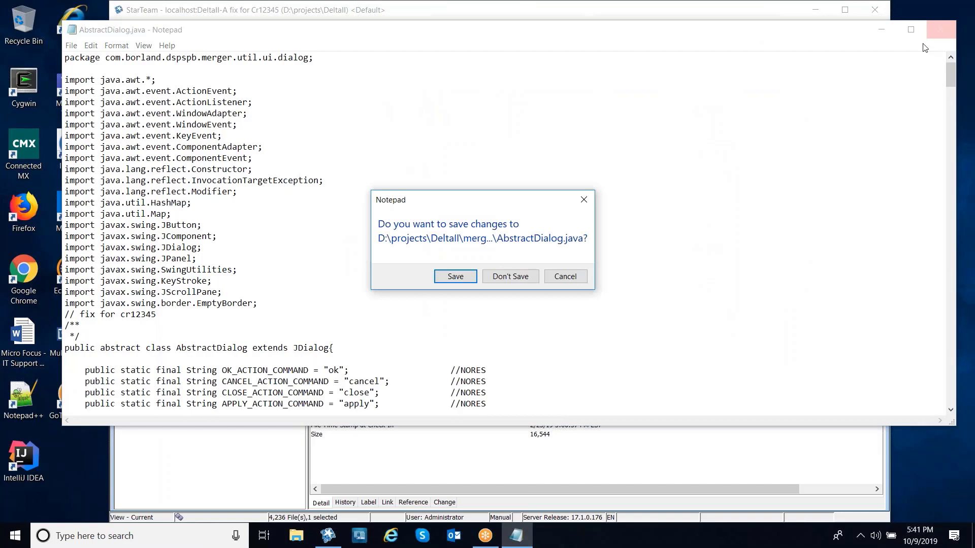
left_click(463, 278)
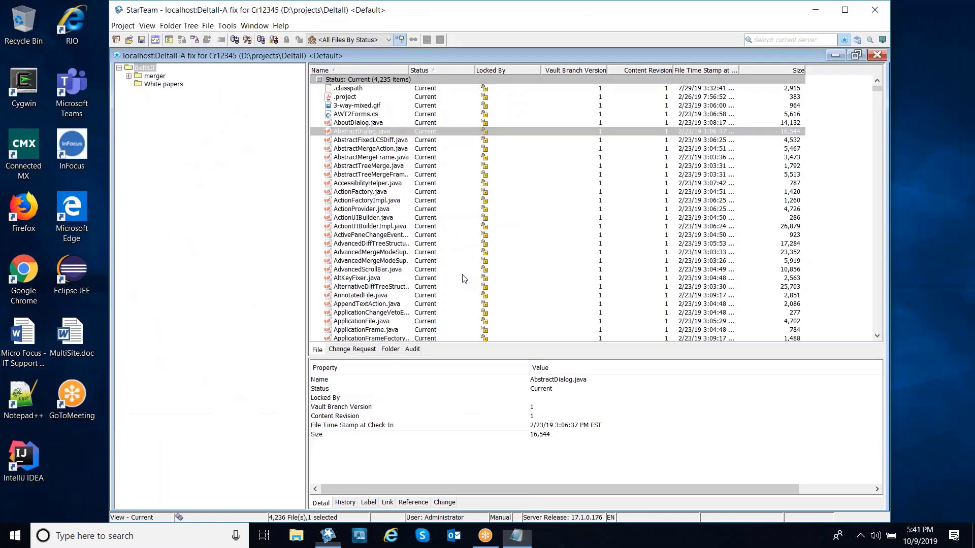
- Check in AbstractDialog.java with the comment "fix cr12345", linking it to change request "CR 12345" and marking that item closed
right_click(406, 133)
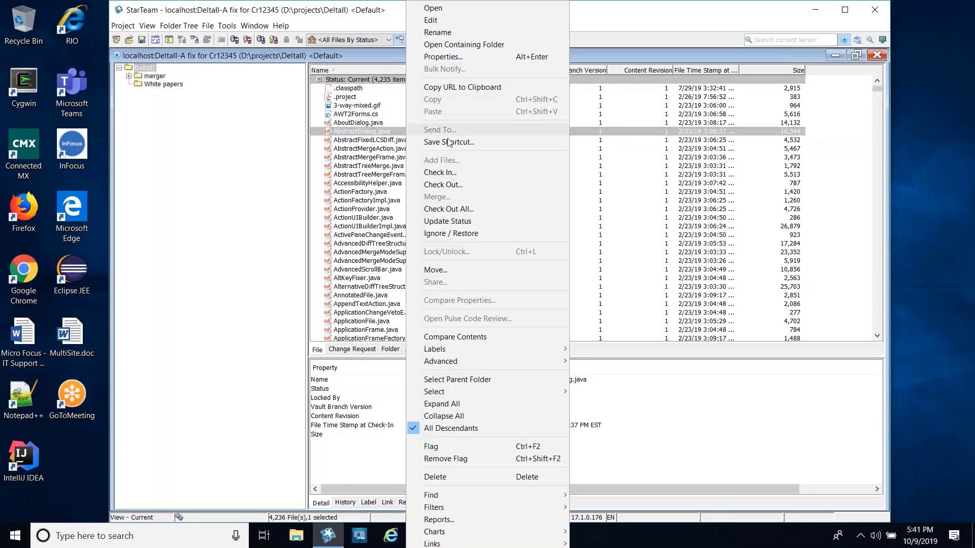
left_click(450, 172)
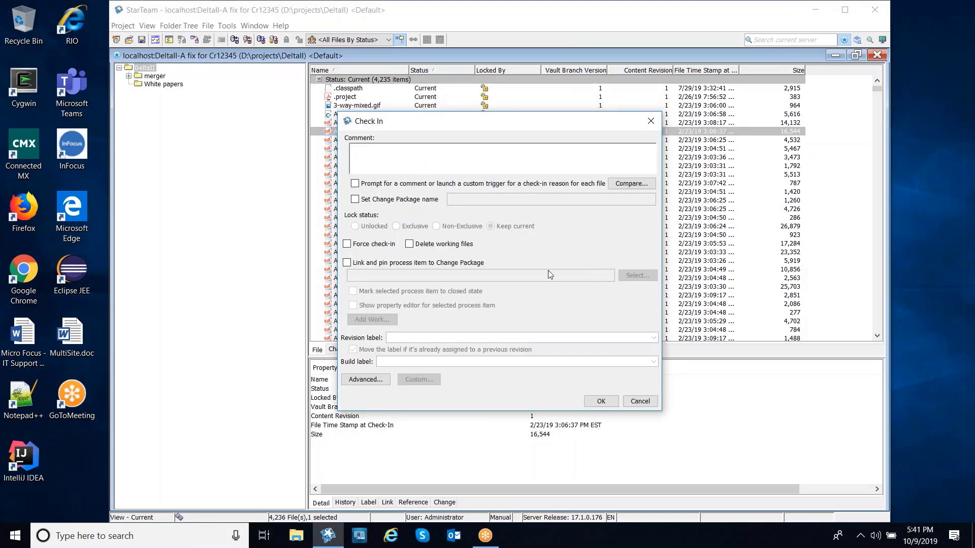
left_click(427, 269)
left_click(635, 275)
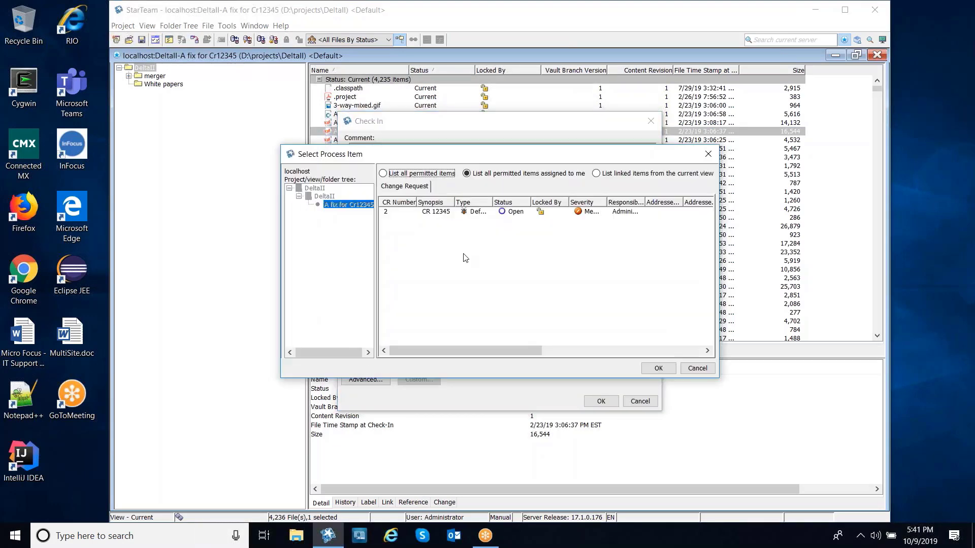
left_click(450, 213)
left_click(658, 368)
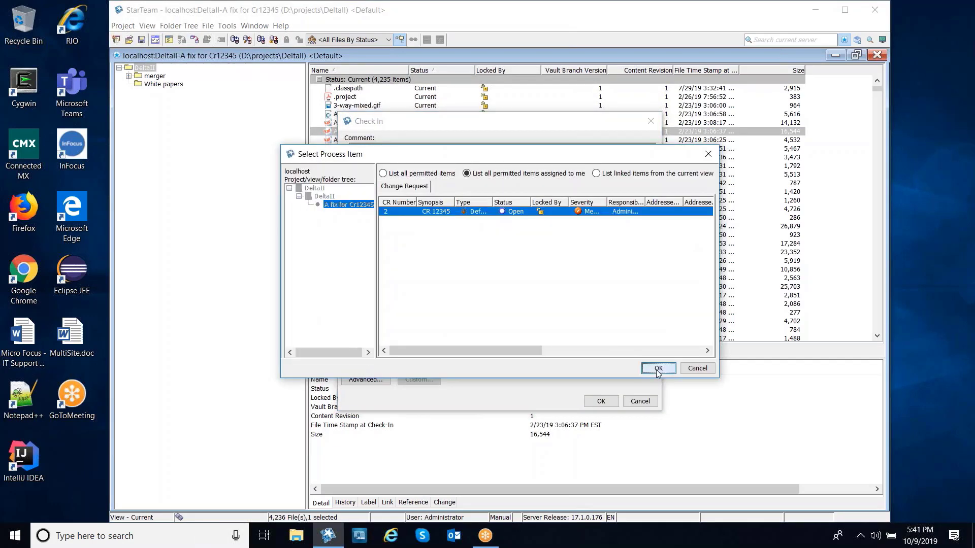
left_click(419, 291)
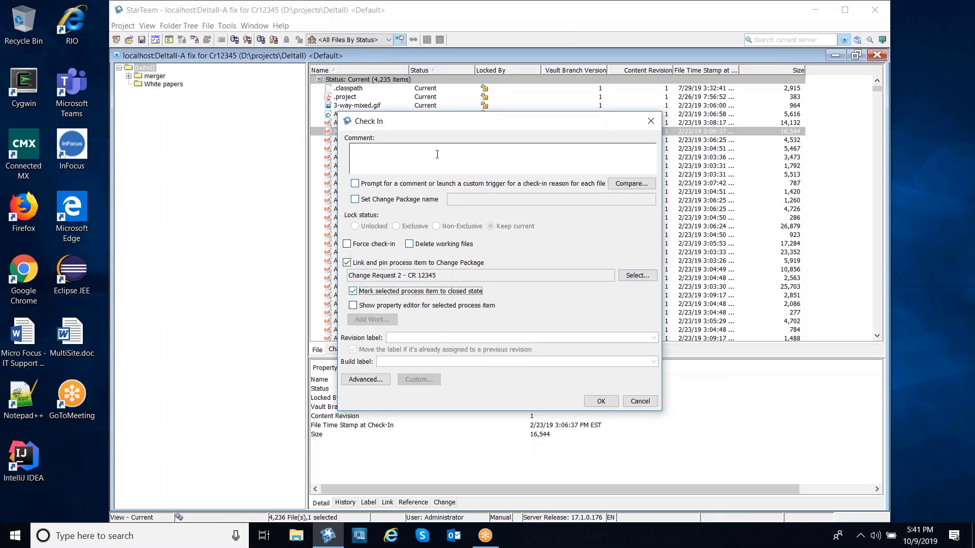
left_click(448, 154)
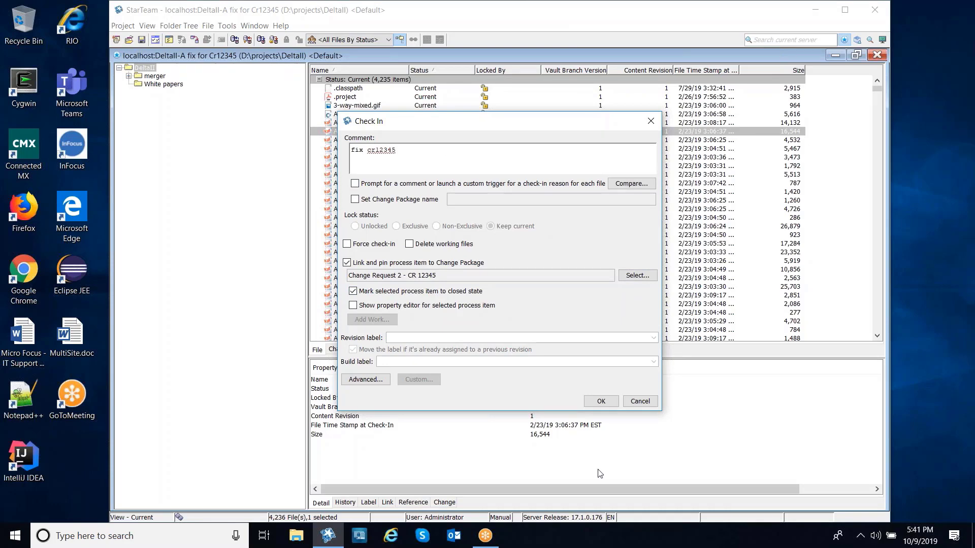
left_click(595, 402)
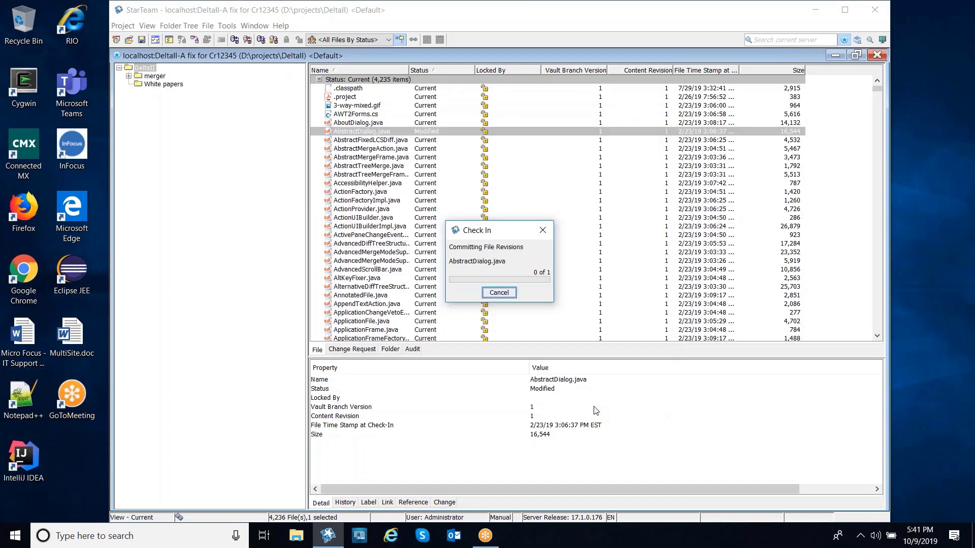
- Start a Promote compare/merge for change request "CR 12345" with the view "A fix for Cr12345" as source
left_click(352, 349)
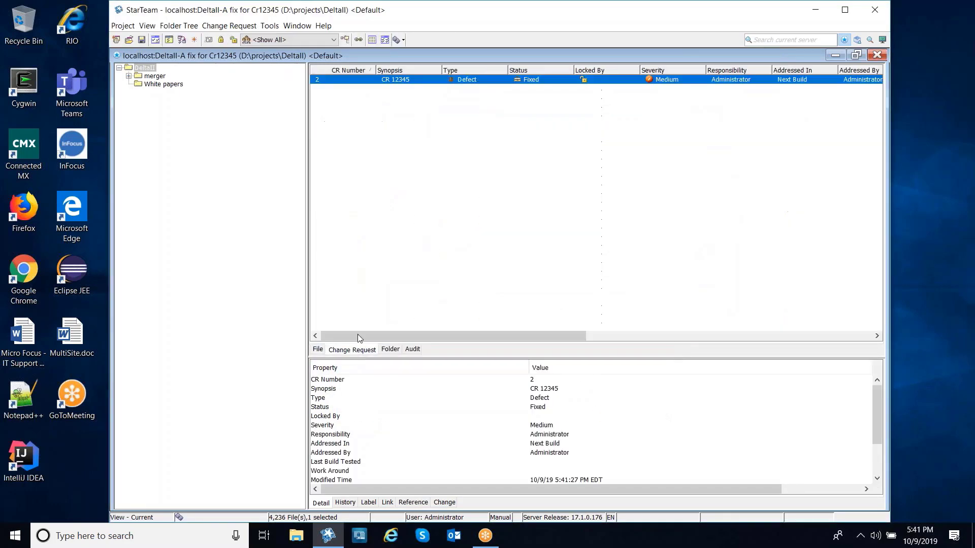
right_click(344, 85)
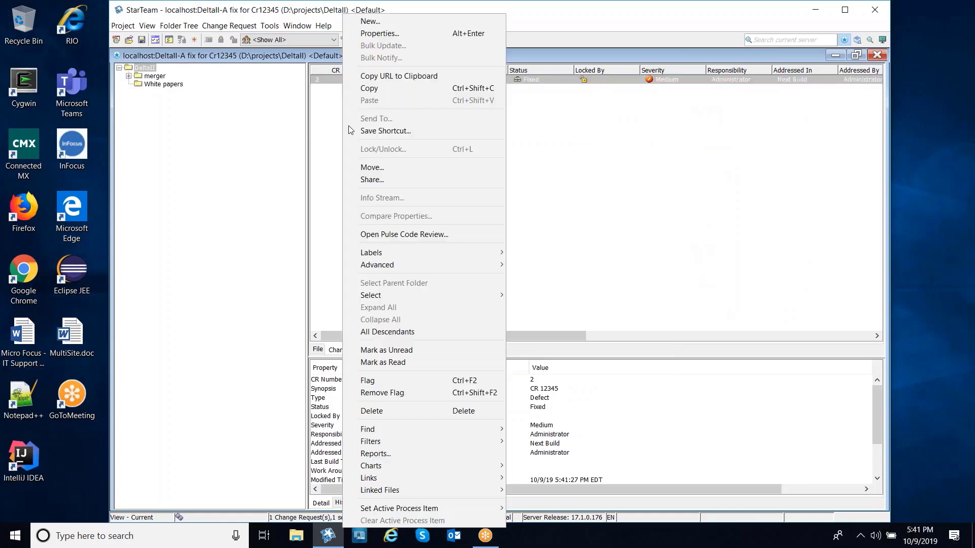
mouse_move(501, 264)
left_click(520, 339)
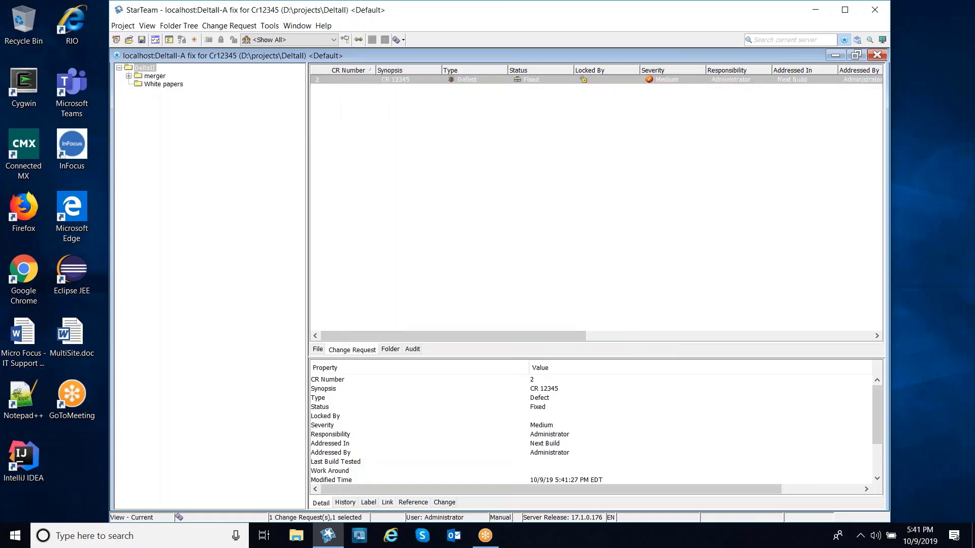
left_click(453, 212)
left_click(454, 224)
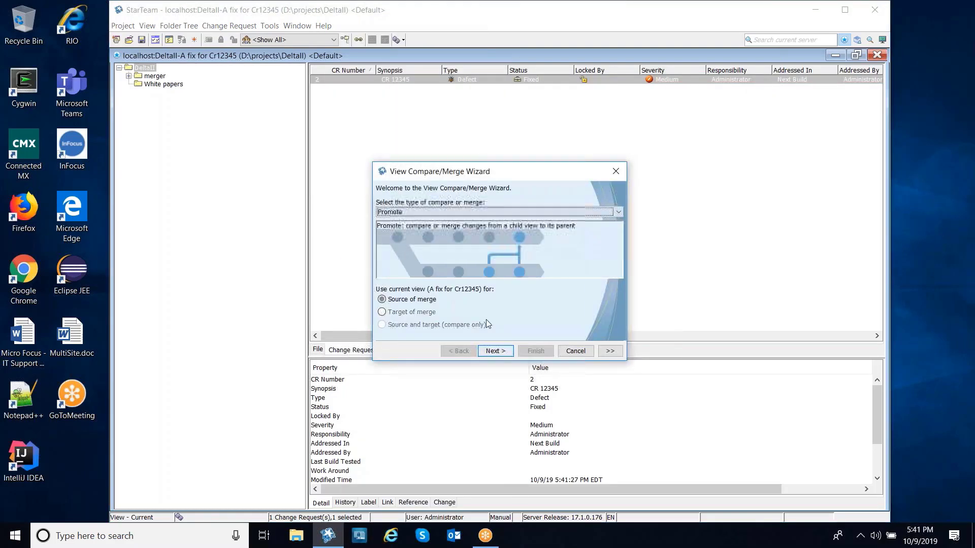
- Include the selected change request and its associated changes, keep the default merge options, and start the promote session
left_click(493, 351)
left_click(492, 351)
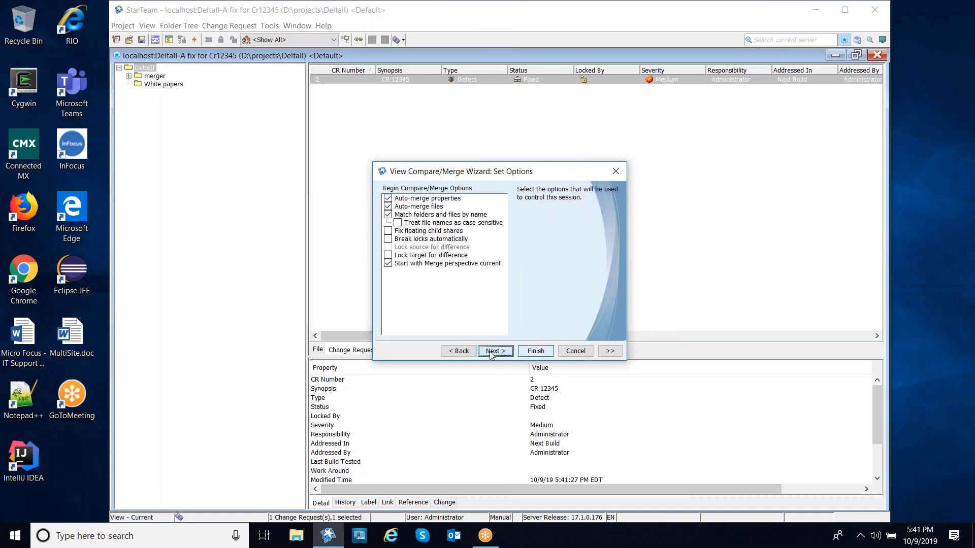
left_click(461, 350)
left_click(388, 199)
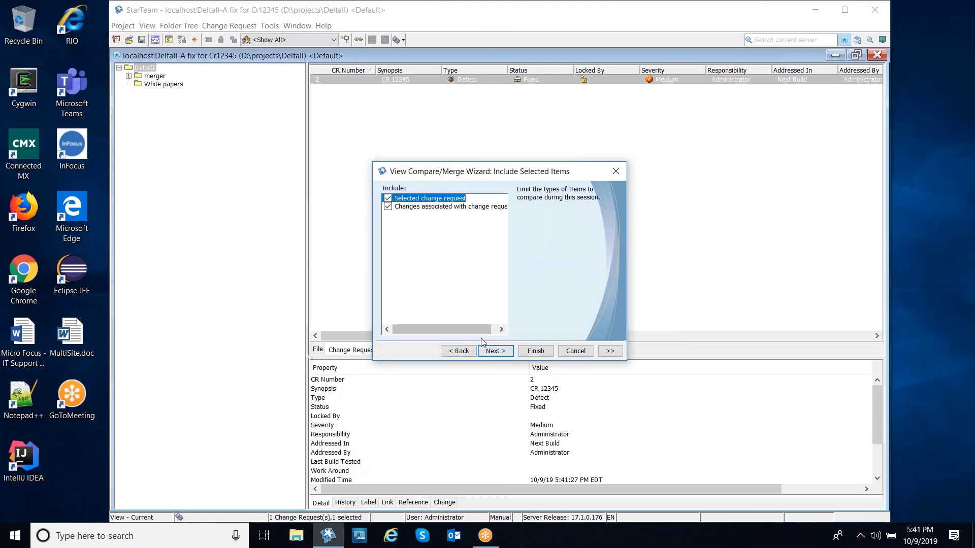
left_click(495, 351)
left_click(531, 351)
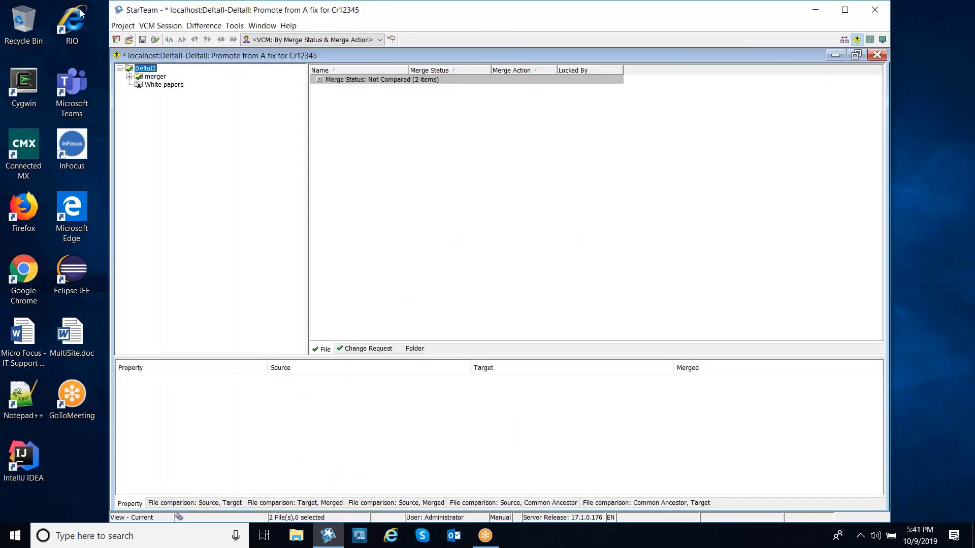
- Commit the promote session from "A fix for Cr12345" to the parent view DeltaII and close it
left_click(155, 40)
left_click(544, 381)
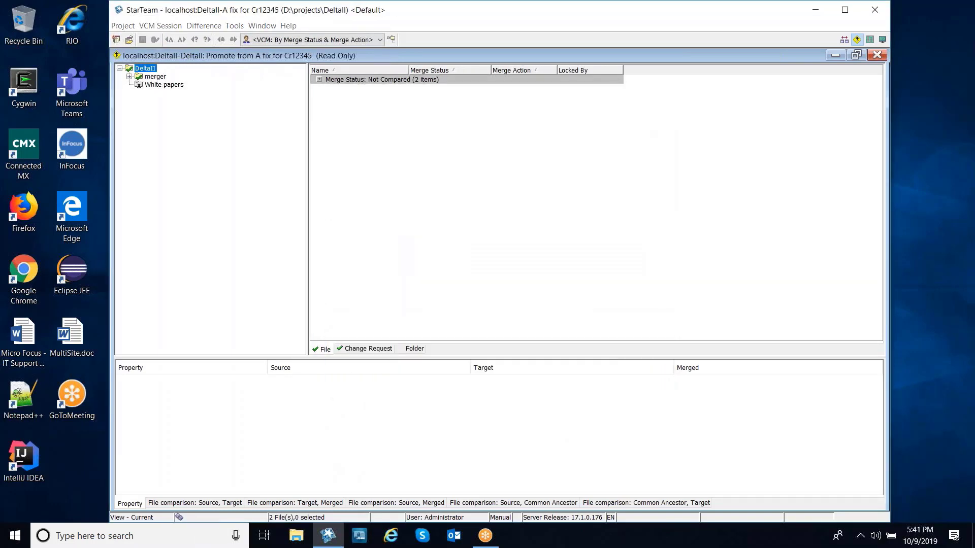
left_click(547, 299)
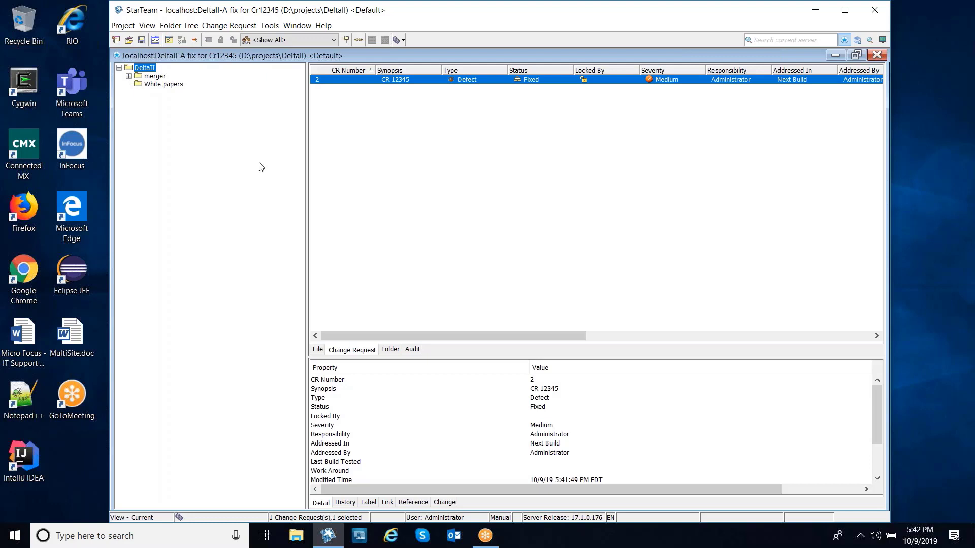
left_click(129, 40)
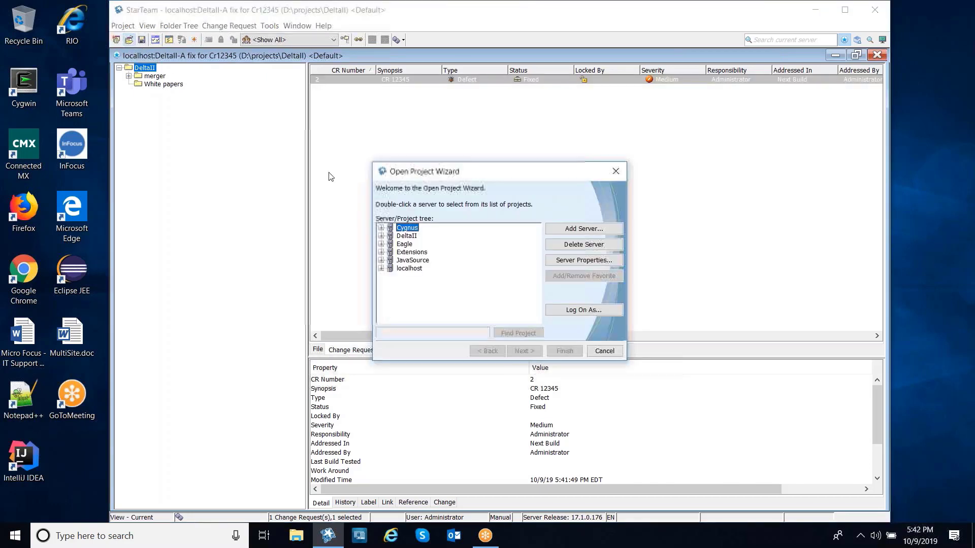
left_click(380, 268)
left_click(415, 277)
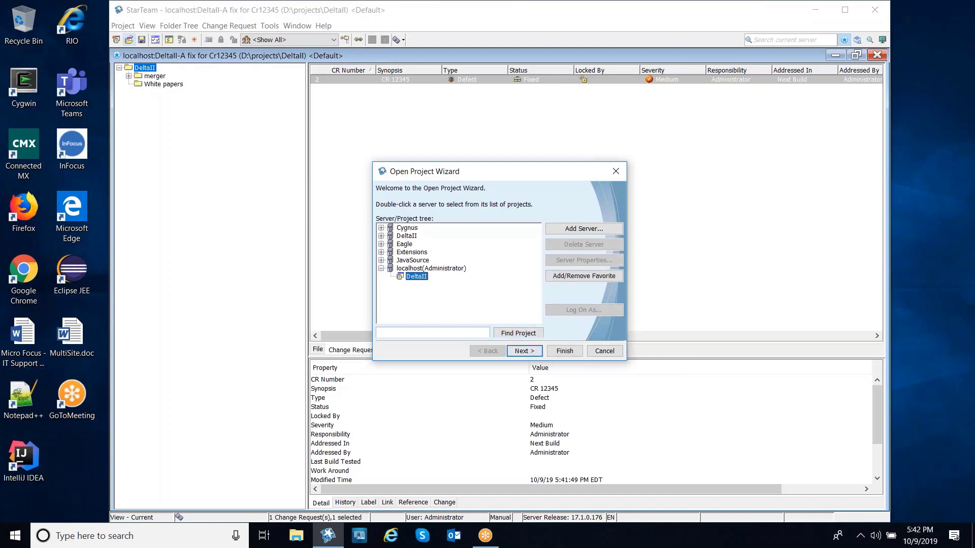
left_click(524, 351)
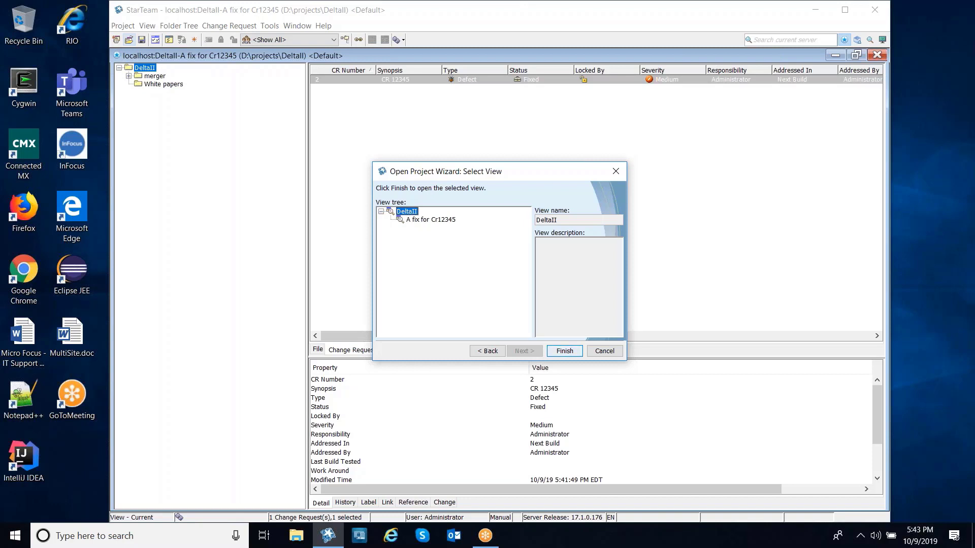
left_click(604, 351)
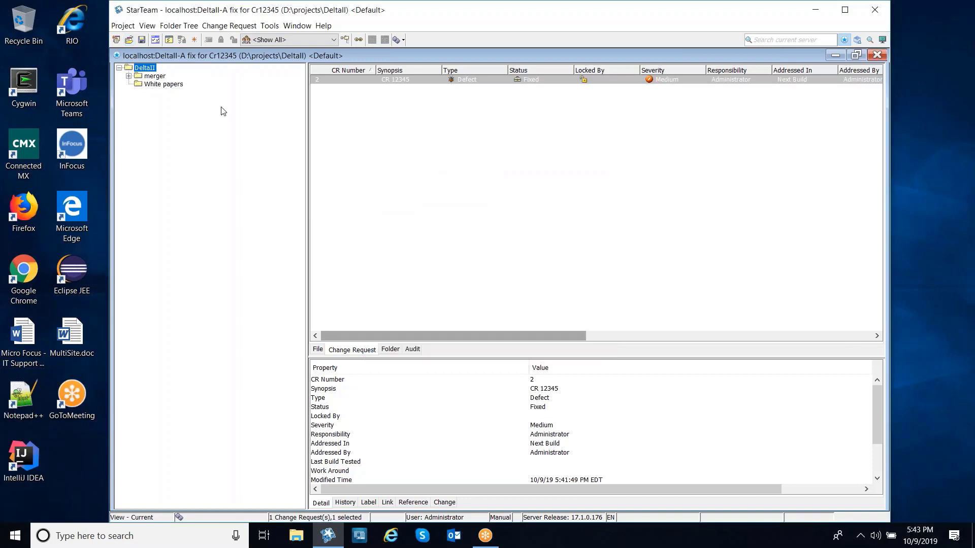
left_click(148, 27)
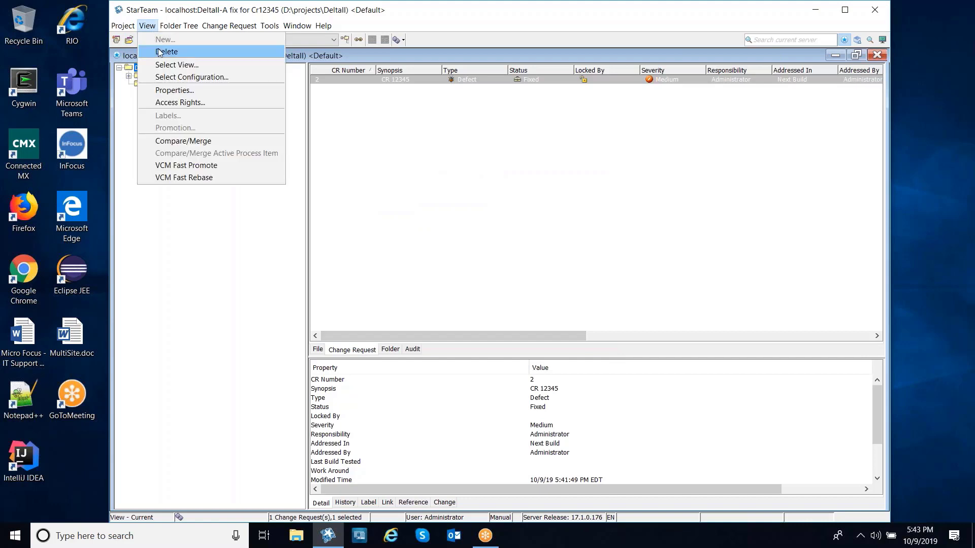
key("Escape")
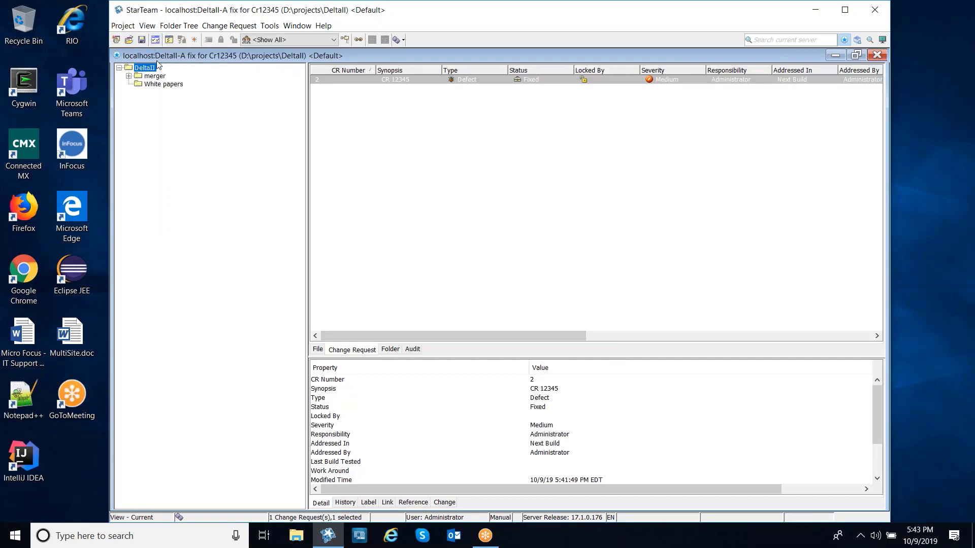
left_click(149, 26)
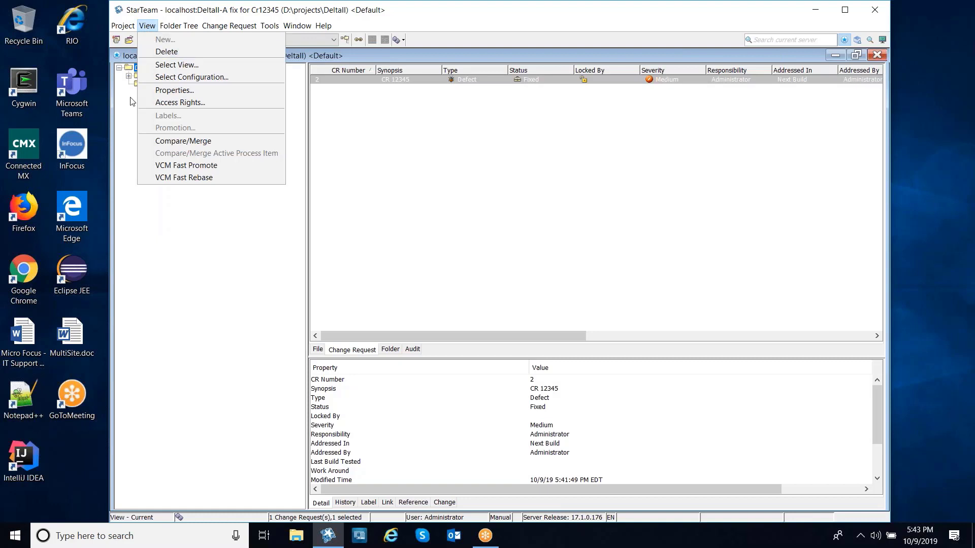
left_click(130, 112)
- Switch from the view "A fix for Cr12345" to its parent view DeltaII
left_click(147, 25)
left_click(162, 65)
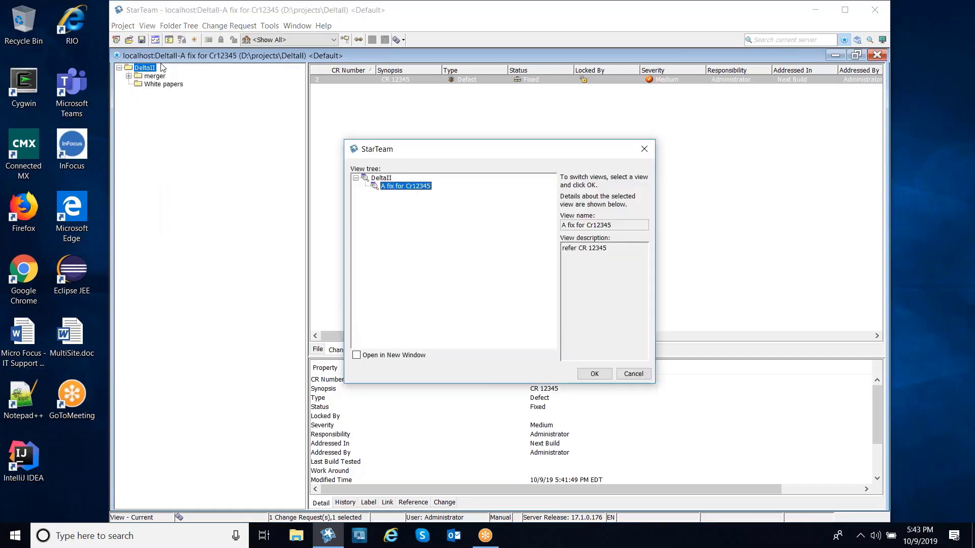
left_click(379, 178)
left_click(594, 373)
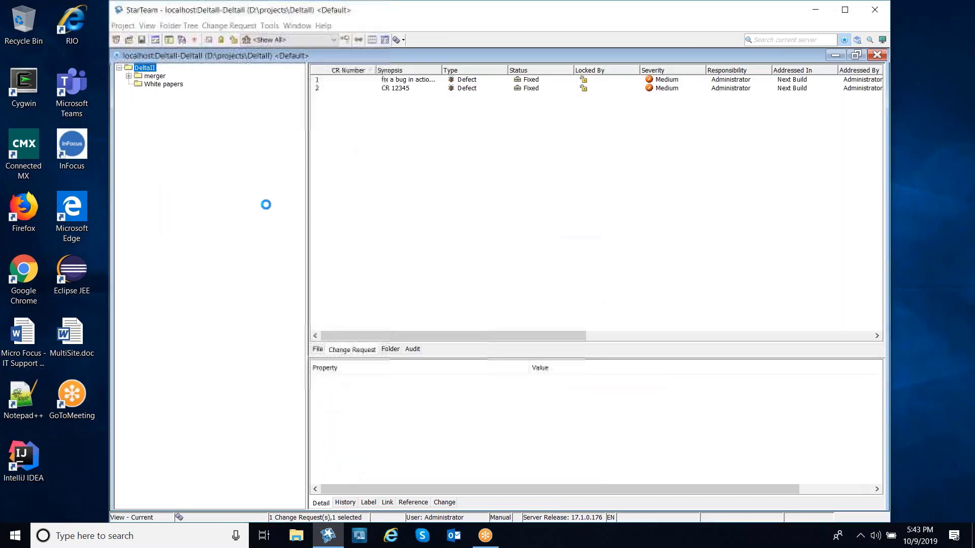
- Begin a new Branch All view of DeltaII named "release delta today", with no description and usage Unknown
left_click(148, 26)
left_click(152, 39)
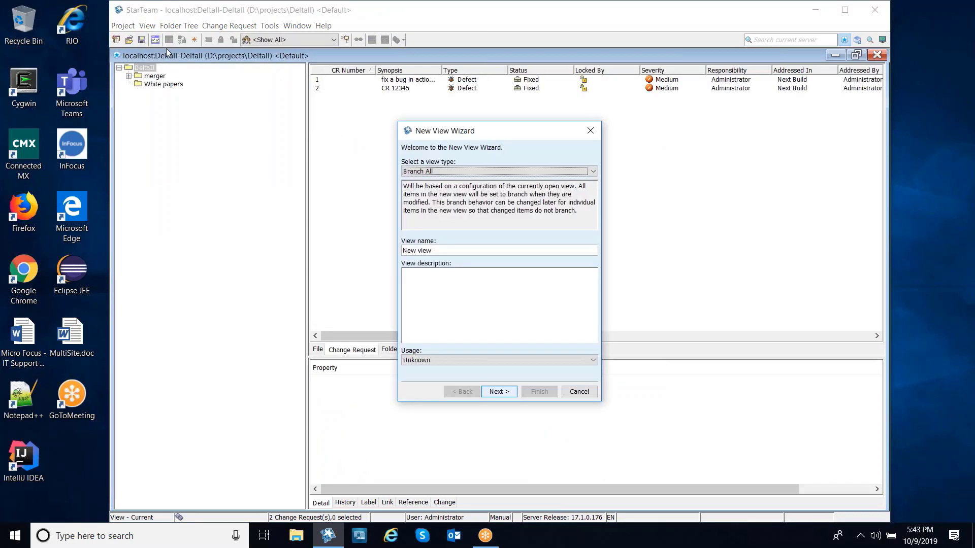
key("ctrl+a")
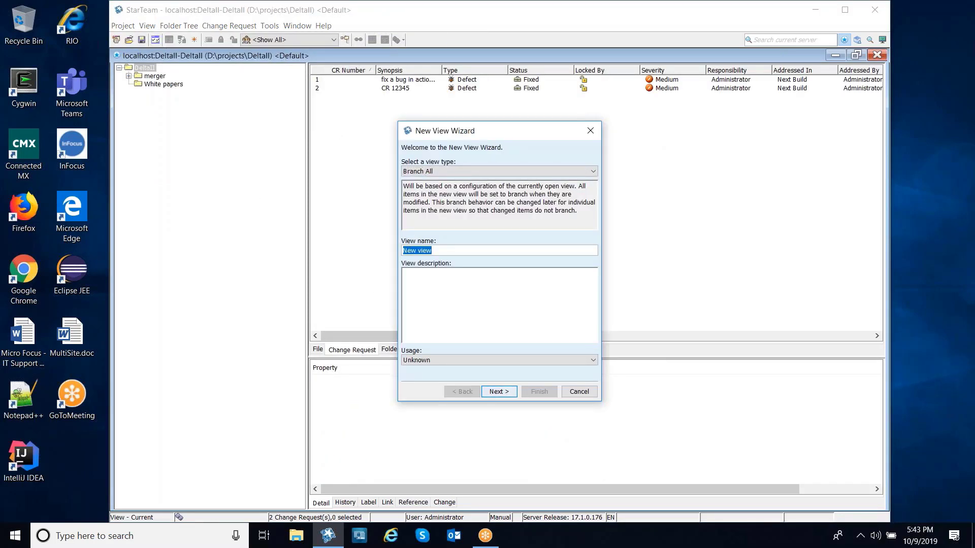
type("release delta todat")
key("BackSpace")
type("y")
left_click(495, 396)
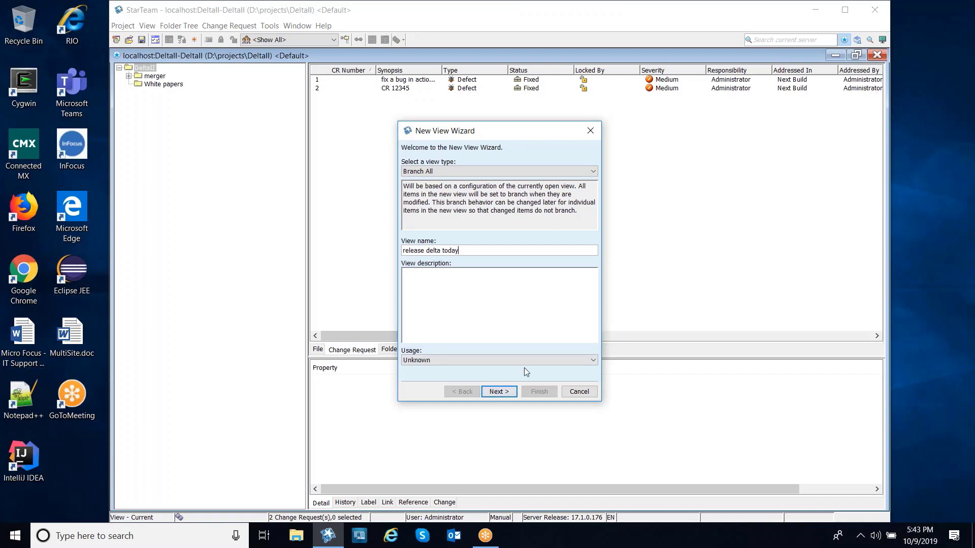
left_click(498, 392)
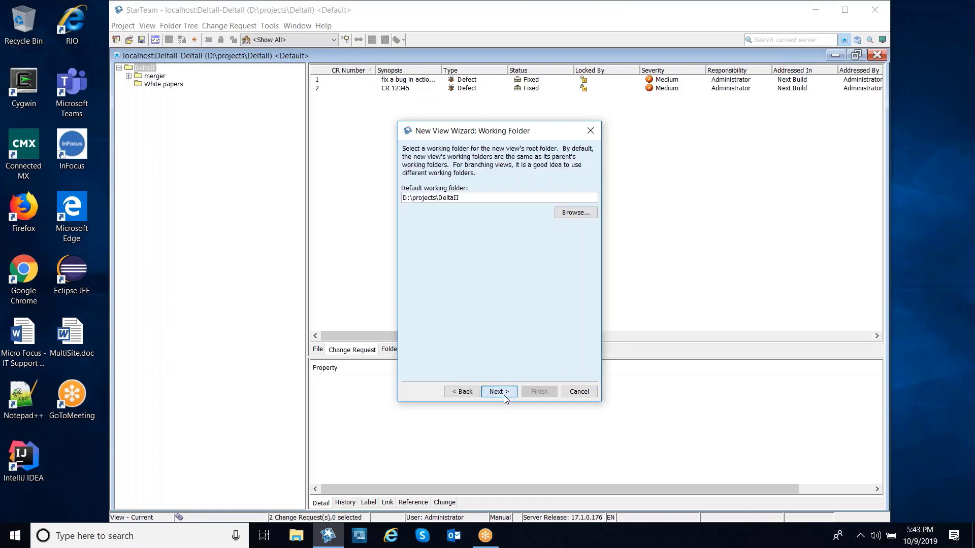
- Create the view with the parent's working folder D:\projects\DeltaII, only the File item type, and the Latest Server Time configuration
left_click(508, 397)
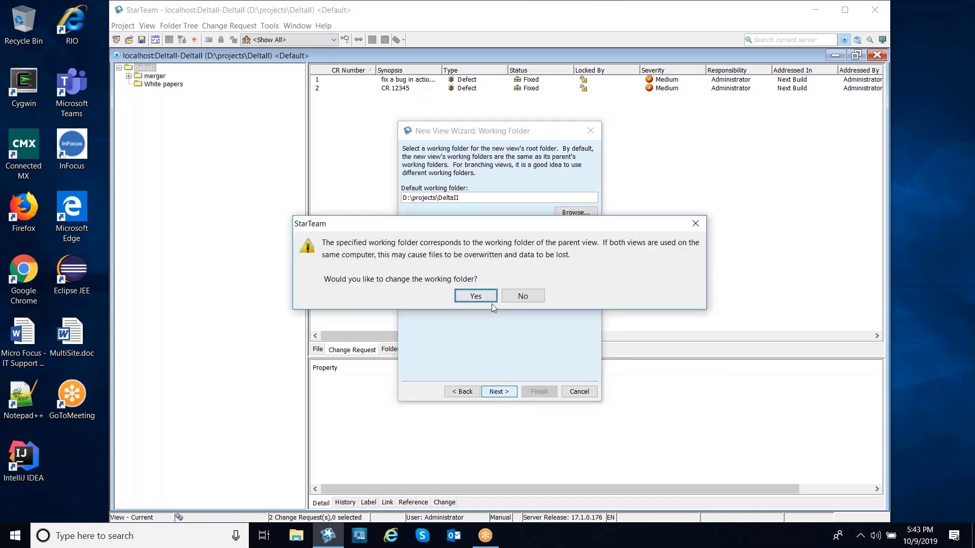
left_click(523, 299)
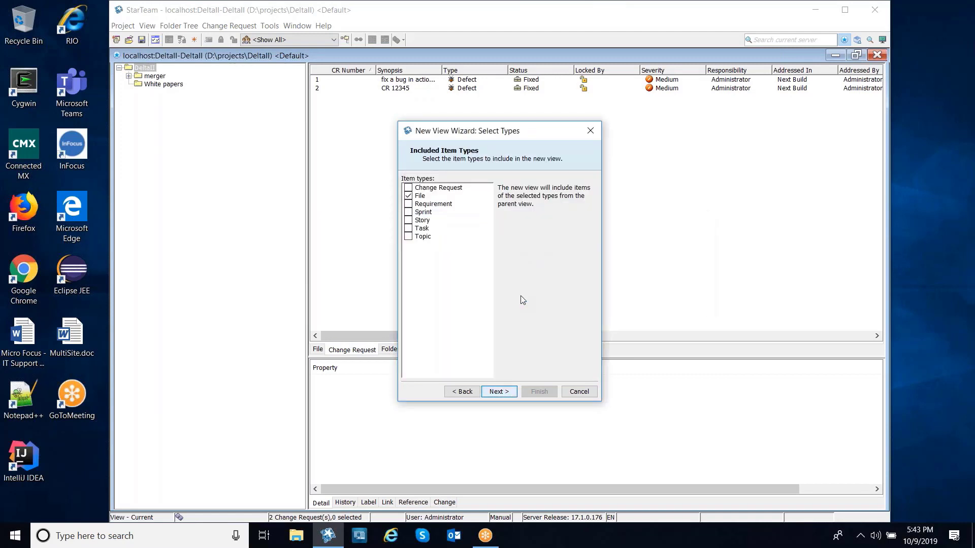
left_click(510, 394)
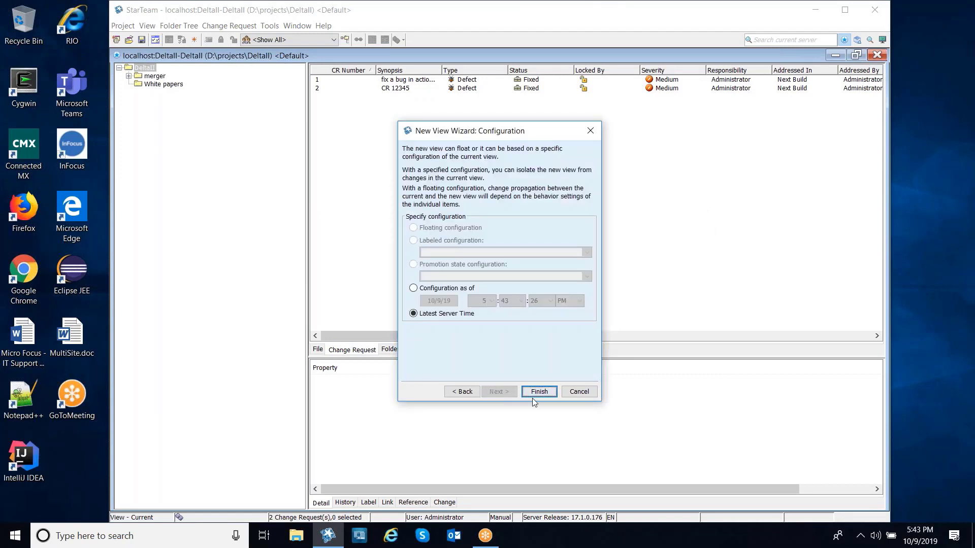
left_click(534, 396)
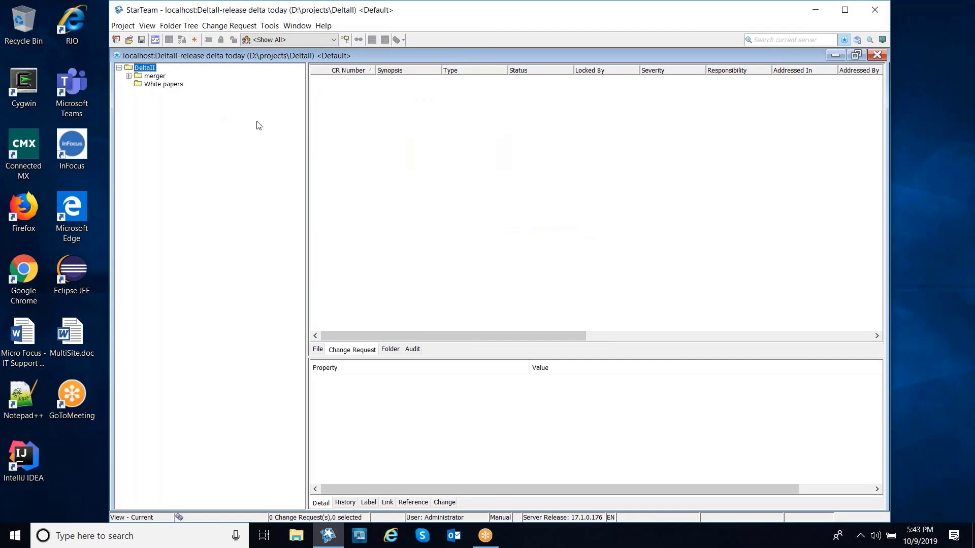
- List the files from all descendant folders of the view "release delta today"
left_click(344, 41)
left_click(317, 349)
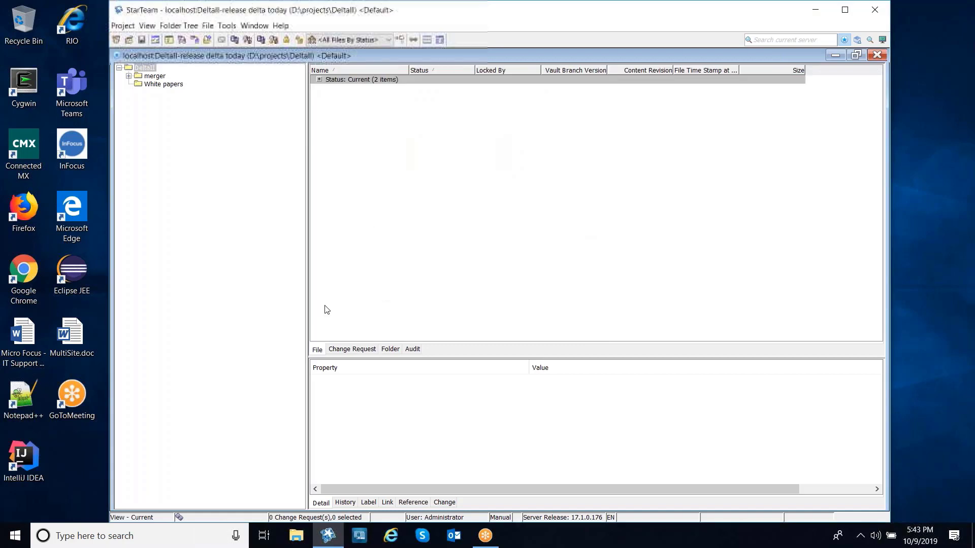
left_click(400, 39)
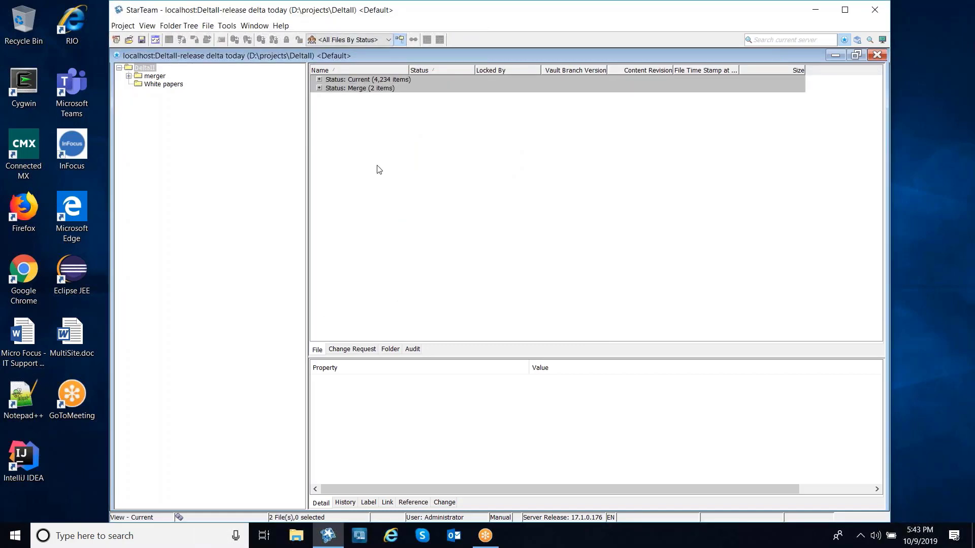
- Begin a new Lightweight view of "release delta today" named "release fix for cr 23456", with usage Sandbox
left_click(147, 26)
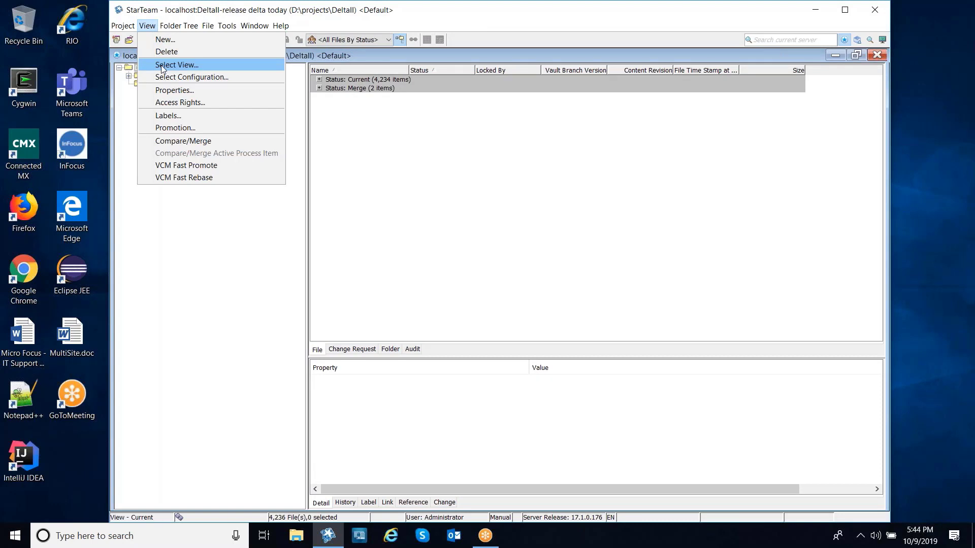
left_click(168, 41)
left_click(446, 172)
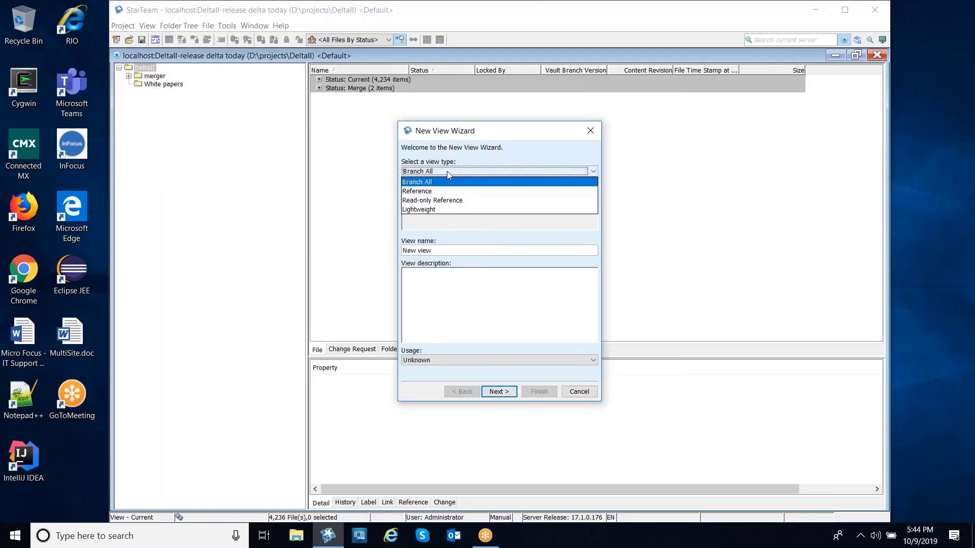
left_click(437, 209)
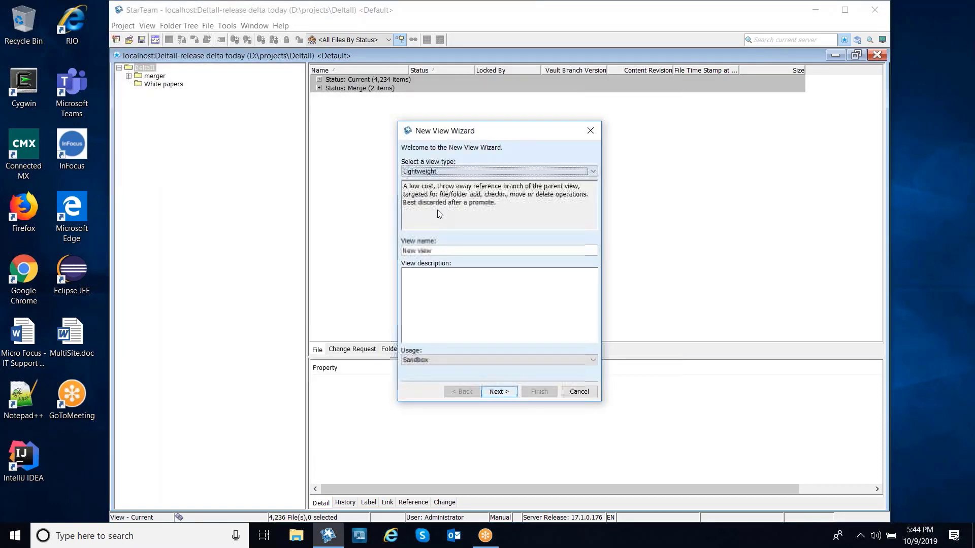
left_click(444, 247)
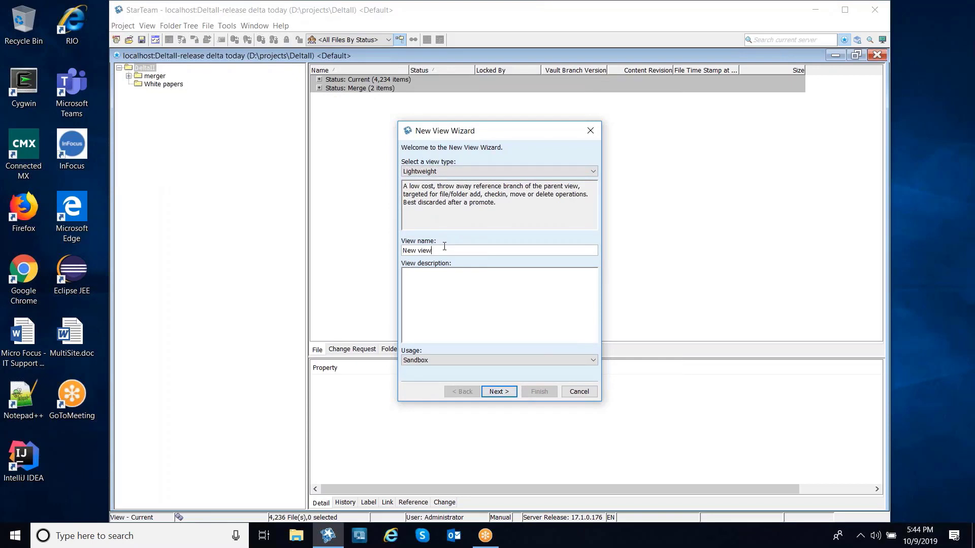
key("BackSpace")
key("BackSpace")
key("BackSpace")
key("BackSpace")
key("BackSpace")
key("BackSpace")
key("BackSpace")
key("BackSpace")
type("release fix for cr 23456")
- Create the view with the parent's working folder D:\projects\DeltaII and list the files from all its descendant folders
left_click(502, 392)
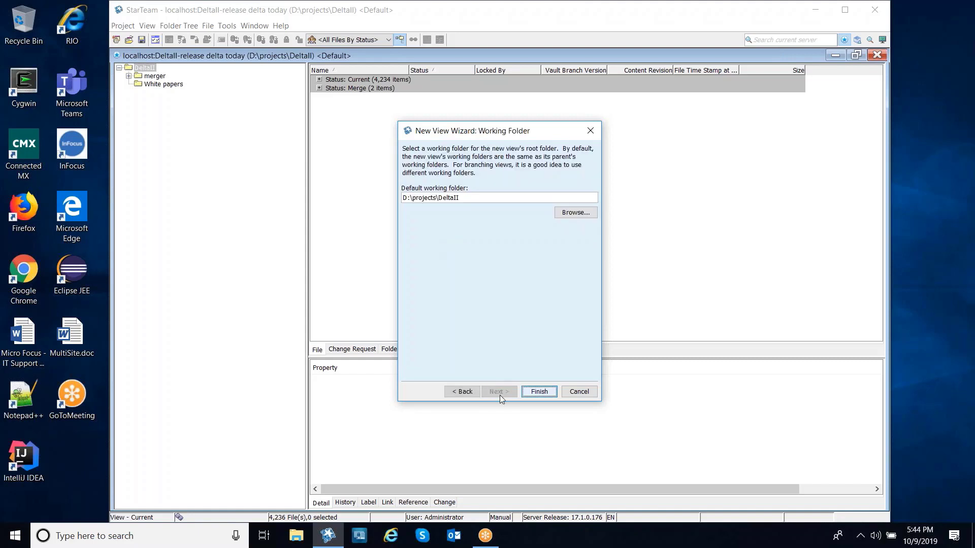
left_click(534, 391)
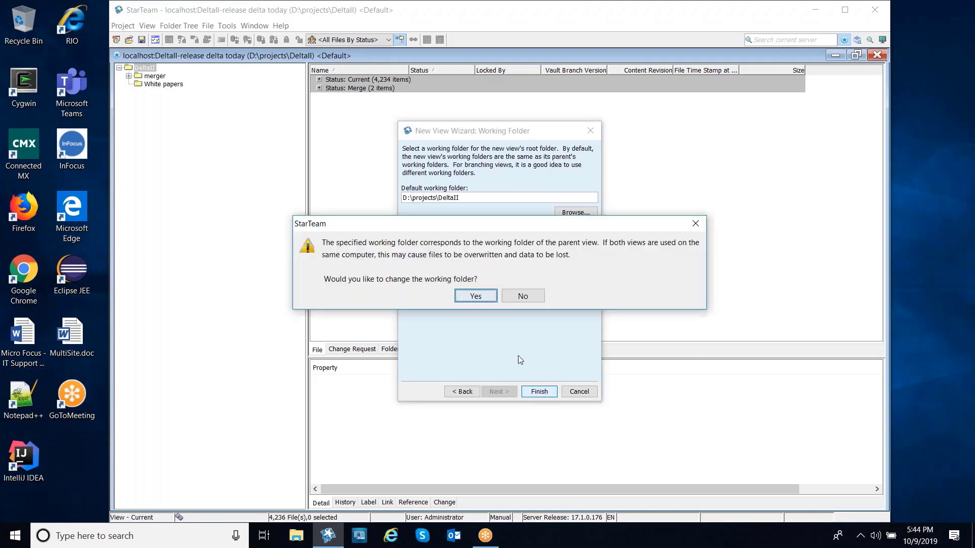
left_click(518, 297)
left_click(463, 283)
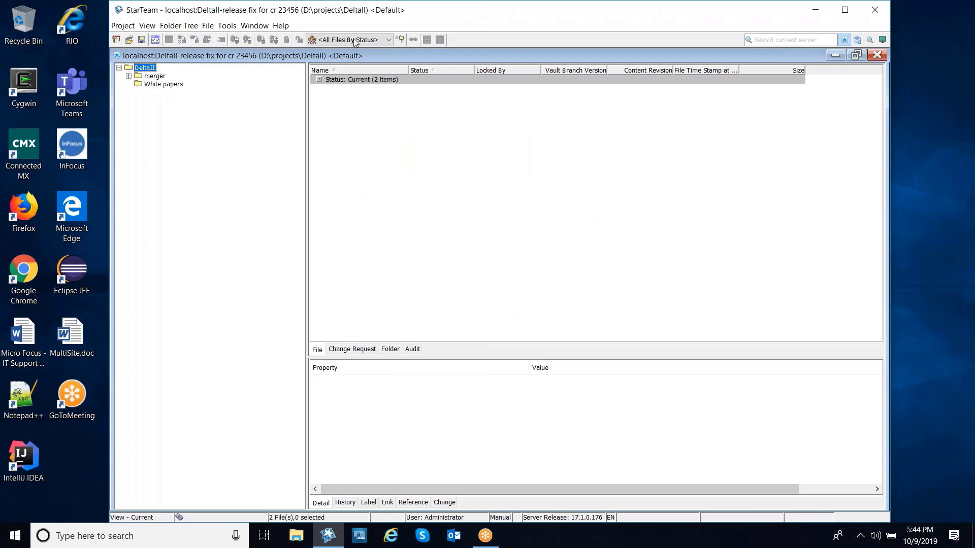
left_click(401, 40)
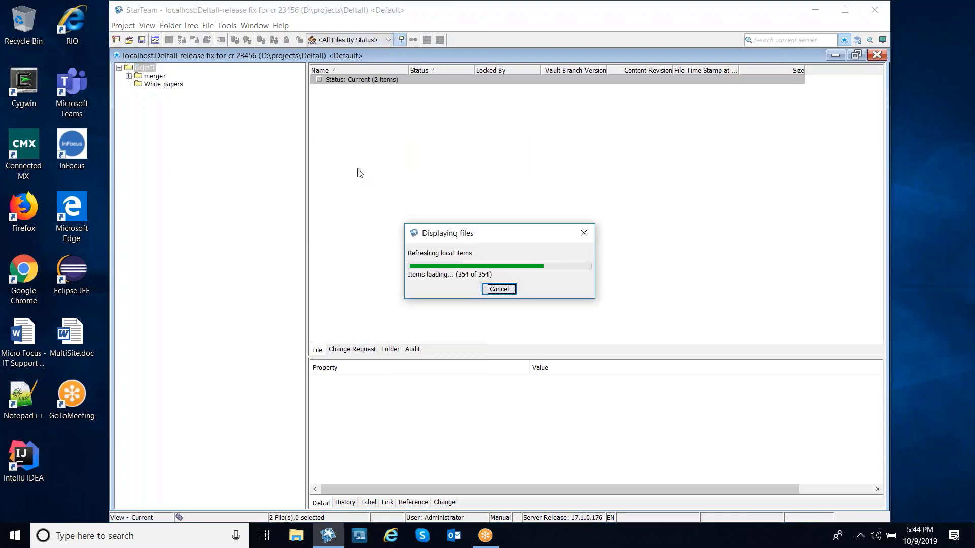
- Create a change request with status Open, responsibility Administrator and synopsis "cr23456"
left_click(352, 349)
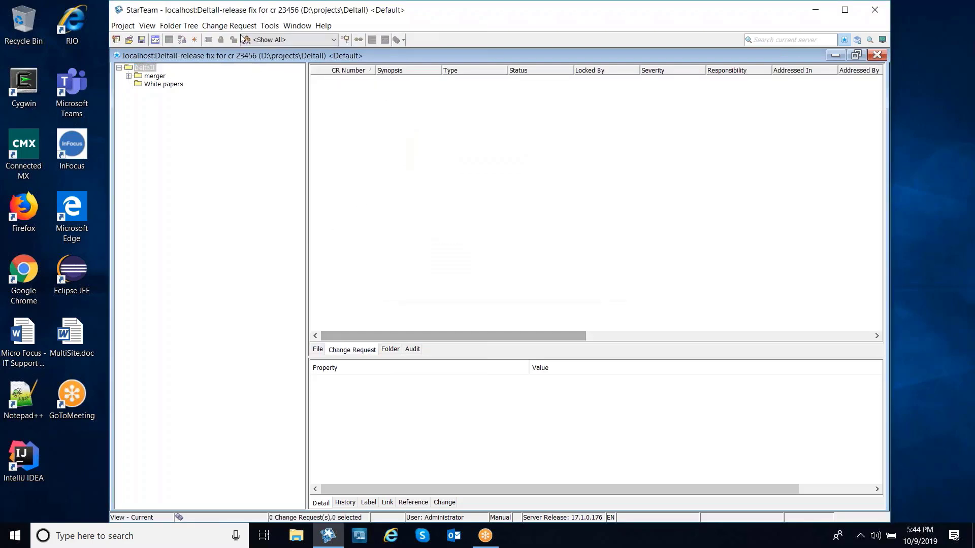
left_click(229, 25)
left_click(243, 39)
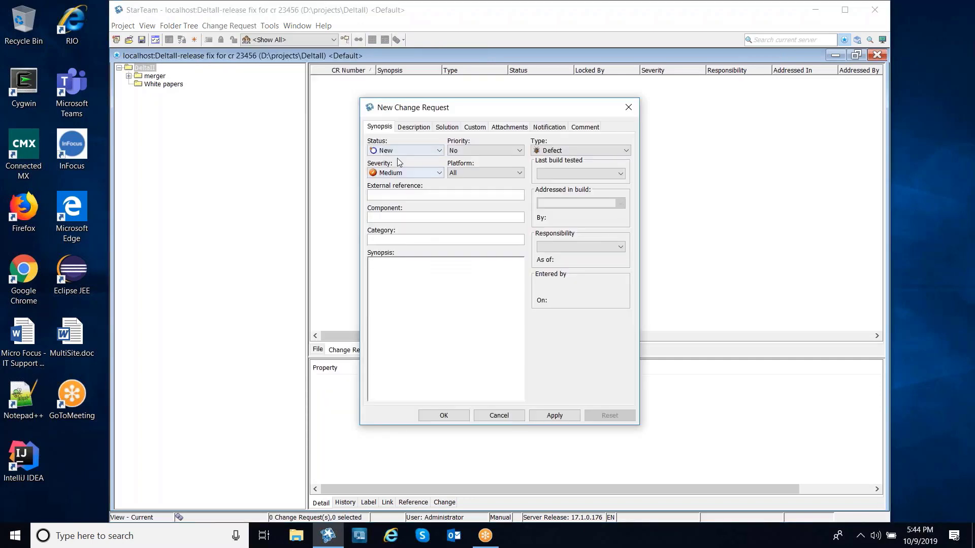
left_click(400, 151)
left_click(391, 170)
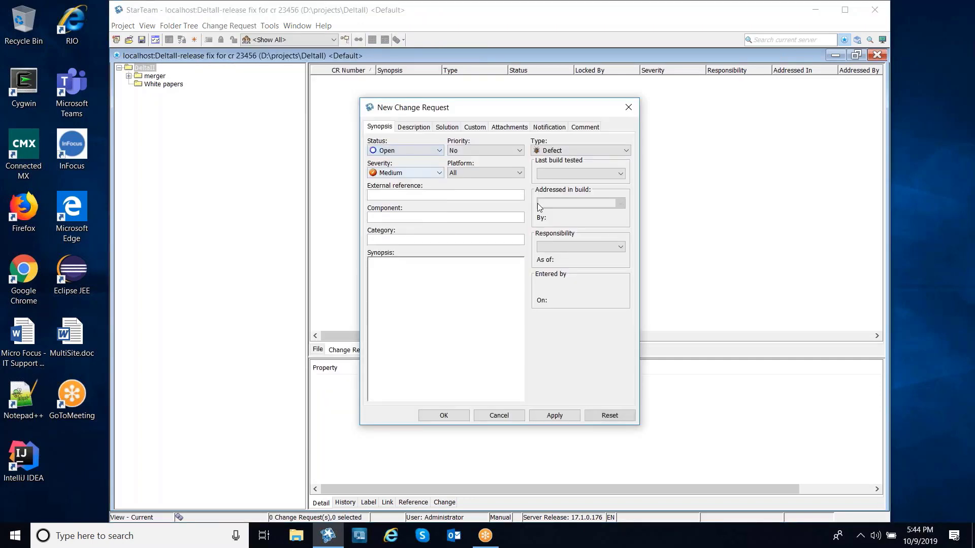
left_click(559, 247)
left_click(559, 266)
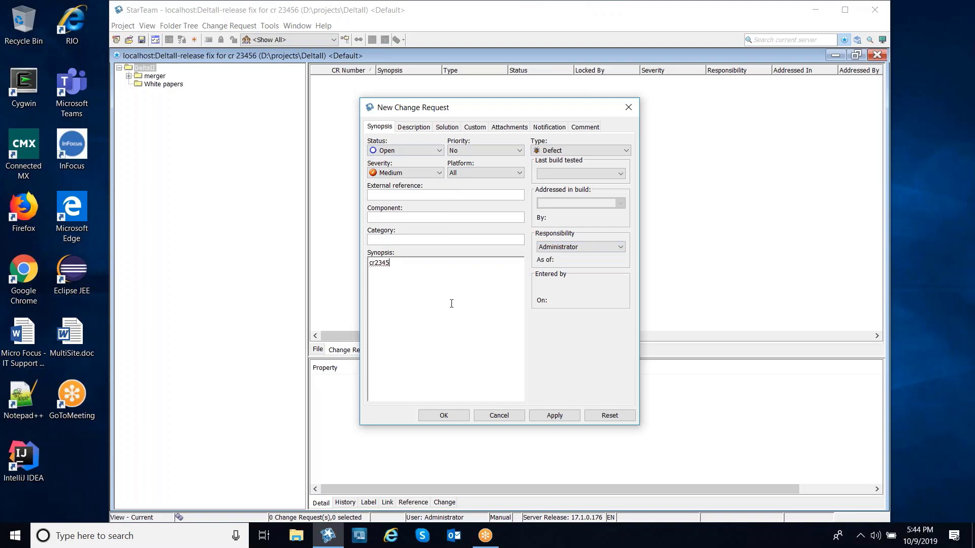
left_click(445, 414)
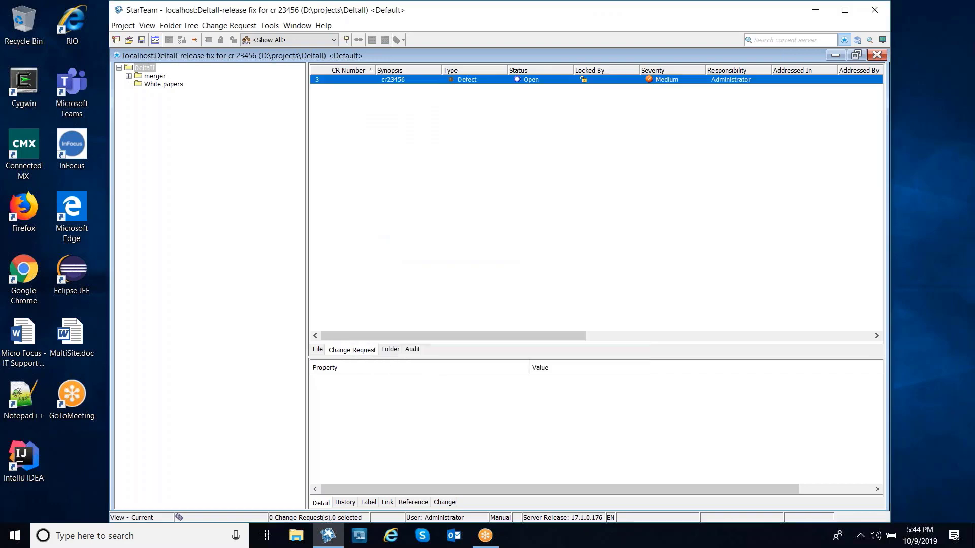
- Edit ActivePaneChangeEvent.java from the Current files, adding a comment reading "fix a release defect" below the constructor, and save it
left_click(317, 349)
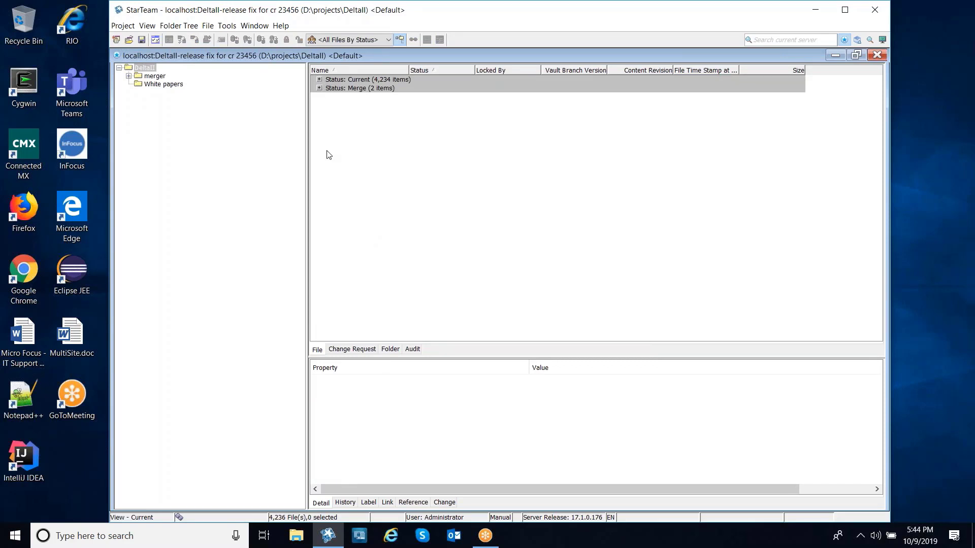
left_click(318, 79)
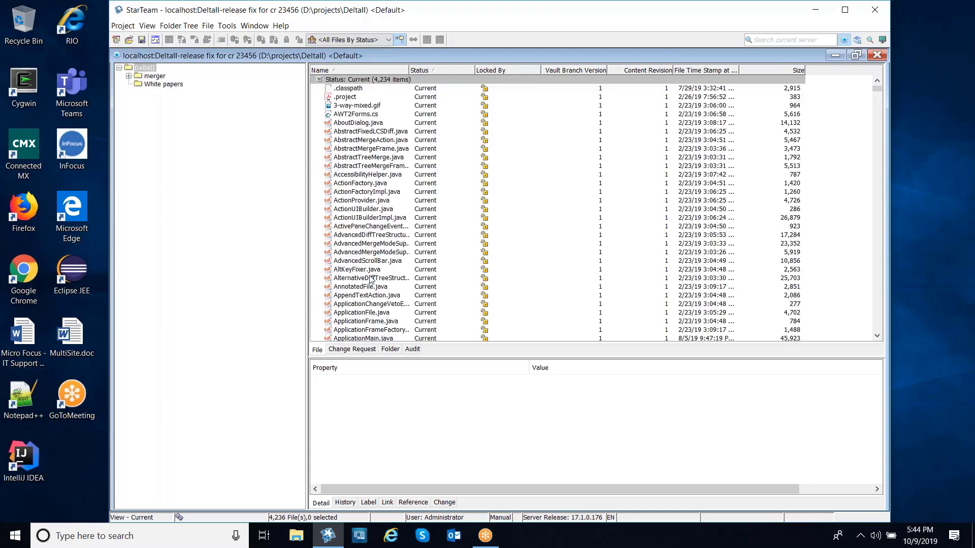
left_click(364, 227)
right_click(362, 228)
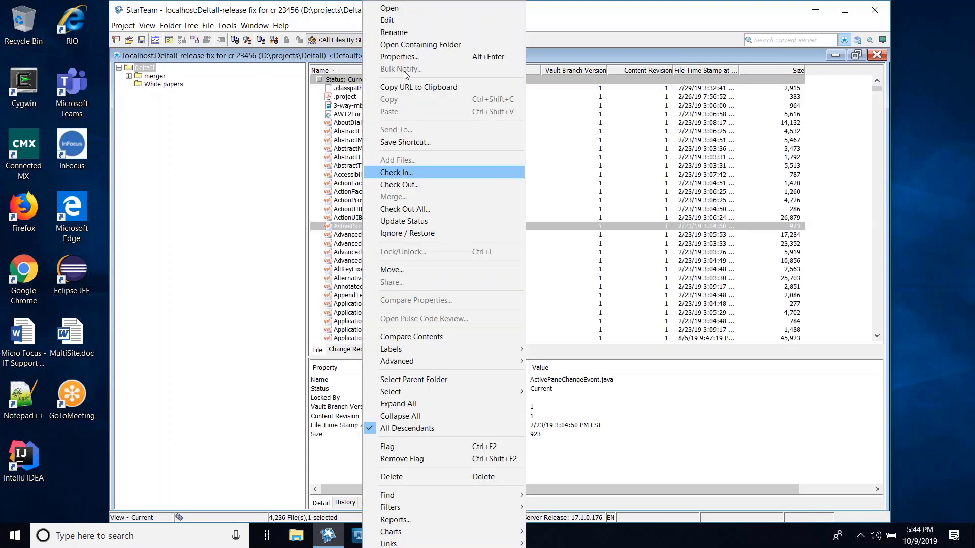
left_click(398, 22)
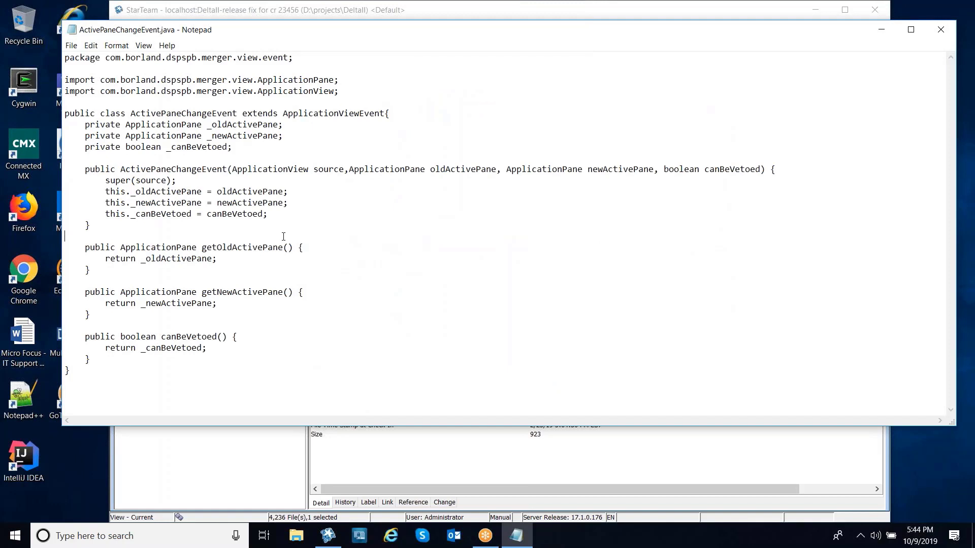
type("/ fix a release defect")
left_click(940, 30)
left_click(473, 275)
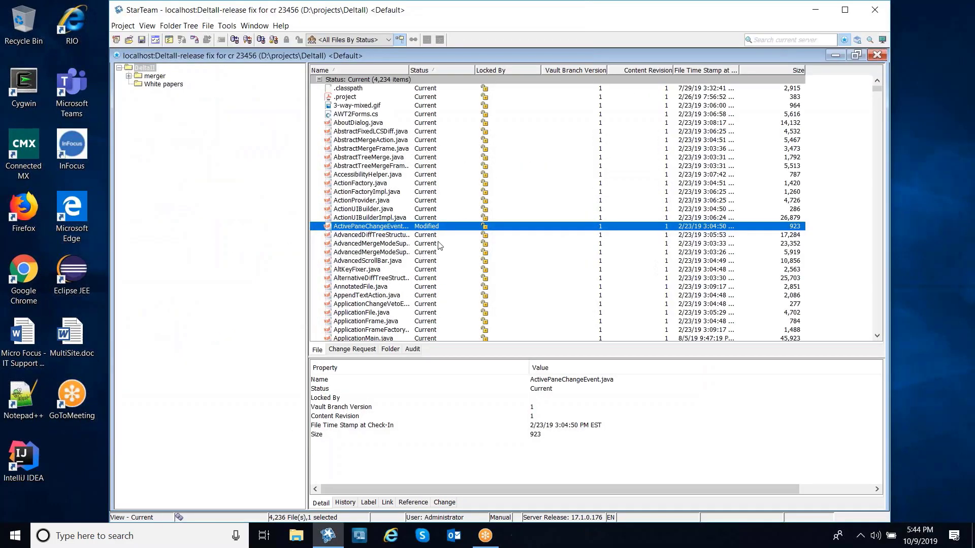
- Begin checking in ActivePaneChangeEvent.java, linking and pinning change request cr23456 to the change package and marking it to closed state
right_click(400, 229)
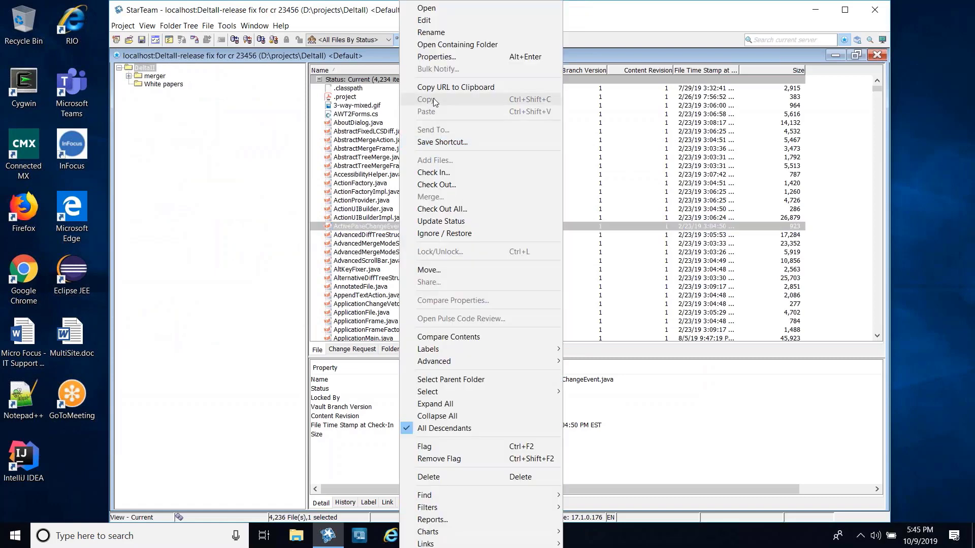
left_click(430, 173)
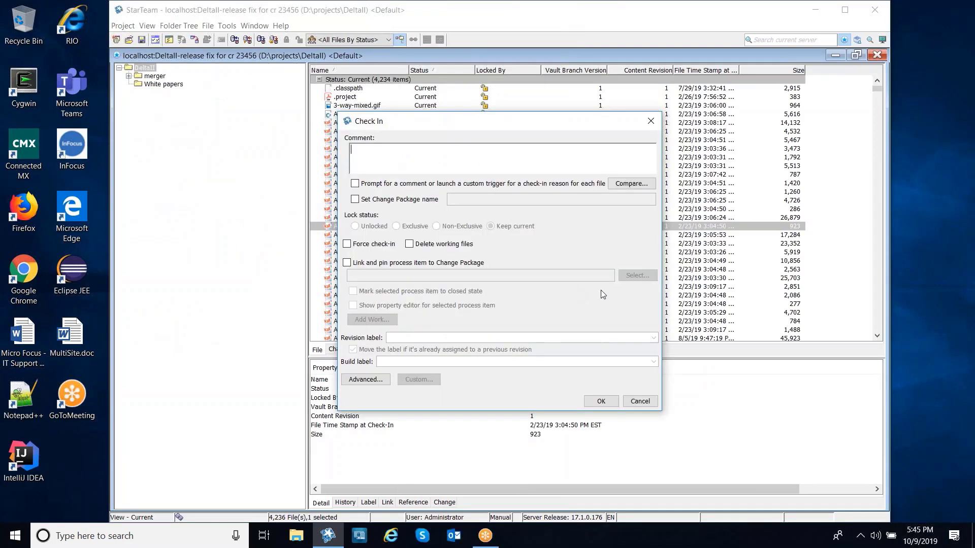
left_click(449, 263)
left_click(637, 275)
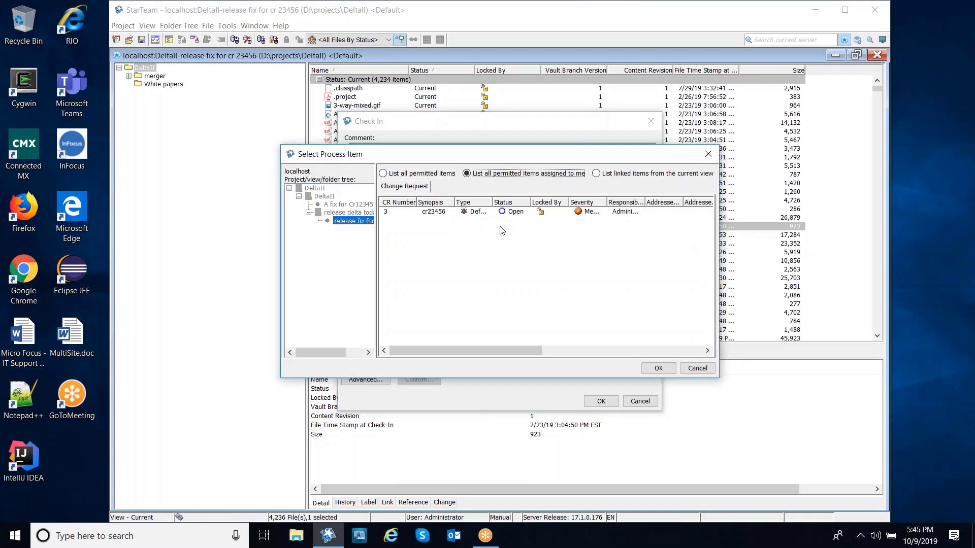
left_click(658, 369)
left_click(432, 291)
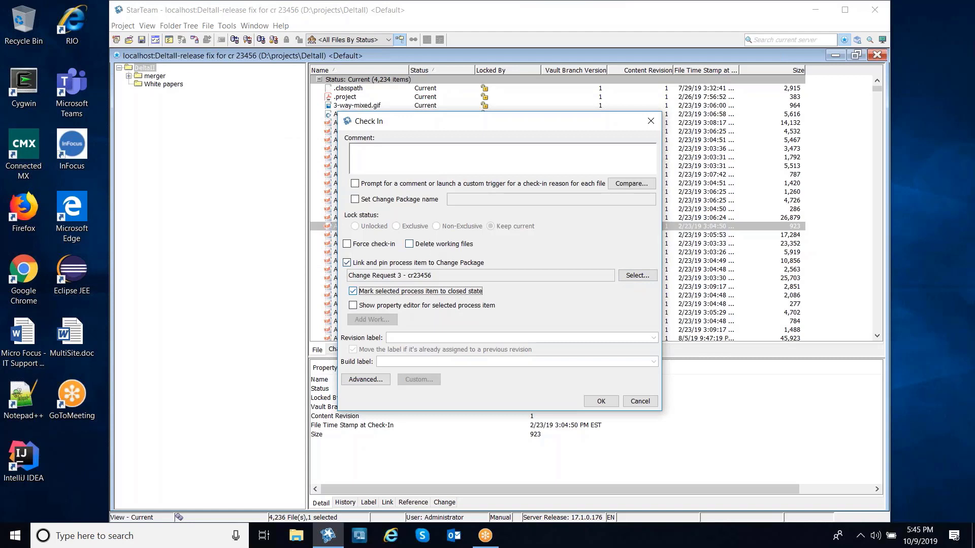
- Check in the file with the comment "fix defect reported by customer"
left_click(460, 168)
type("fix defect rep")
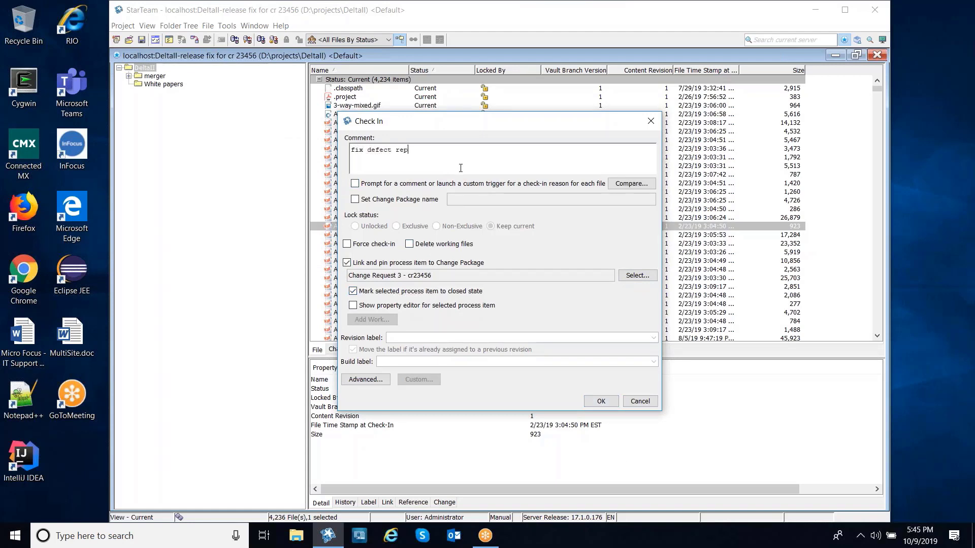
type("orted by customer")
left_click(598, 402)
- Start a View Compare/Merge session of type Promote from the fixed change request cr23456, keeping the default merge options
left_click(356, 350)
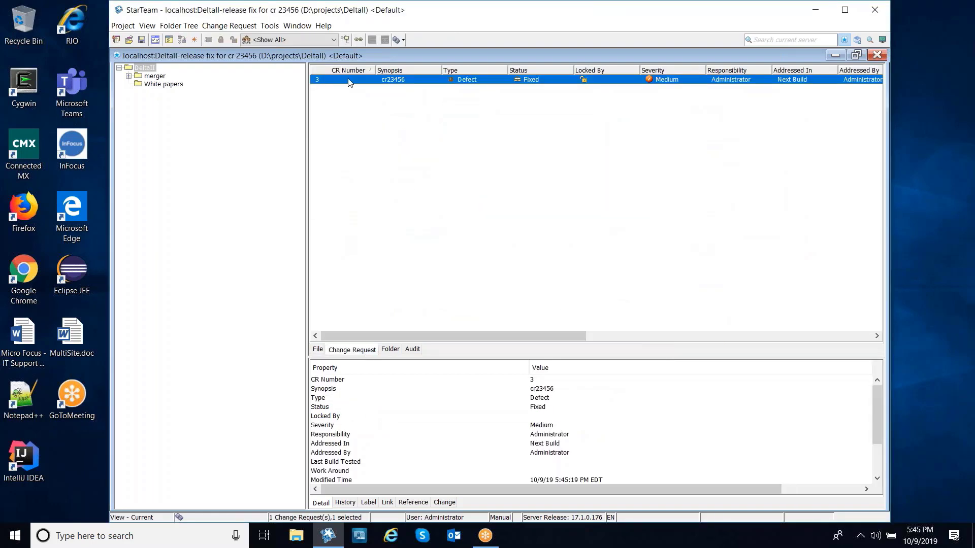
right_click(349, 80)
mouse_move(409, 264)
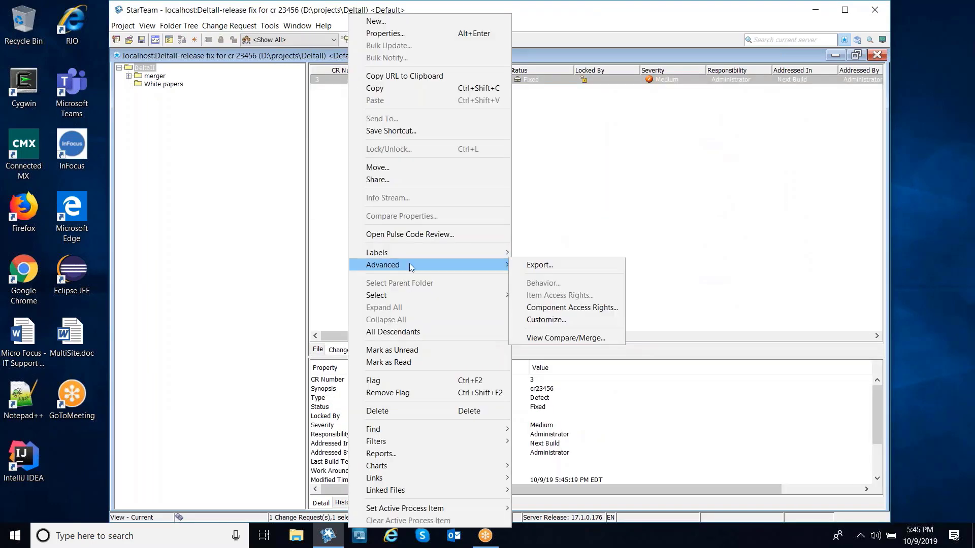
left_click(528, 337)
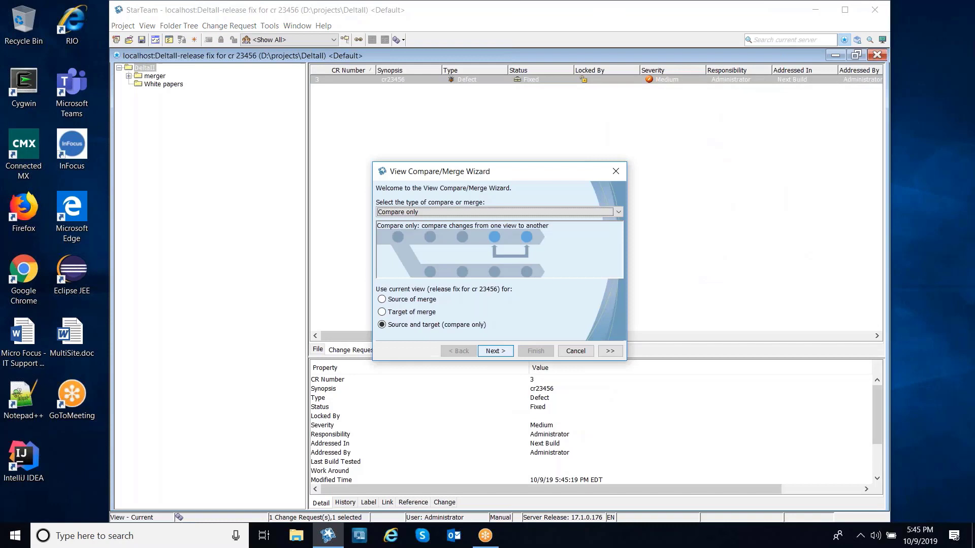
left_click(417, 210)
left_click(417, 218)
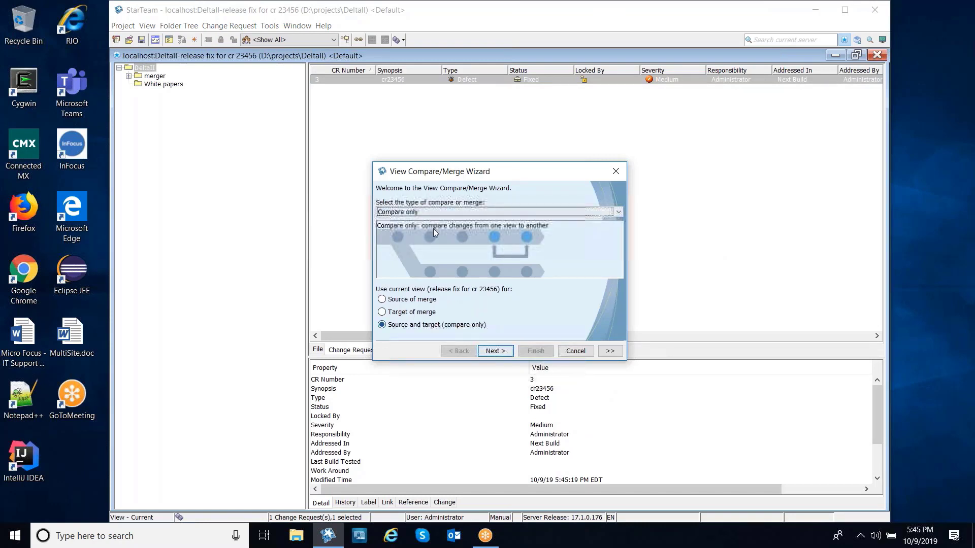
left_click(430, 214)
left_click(425, 227)
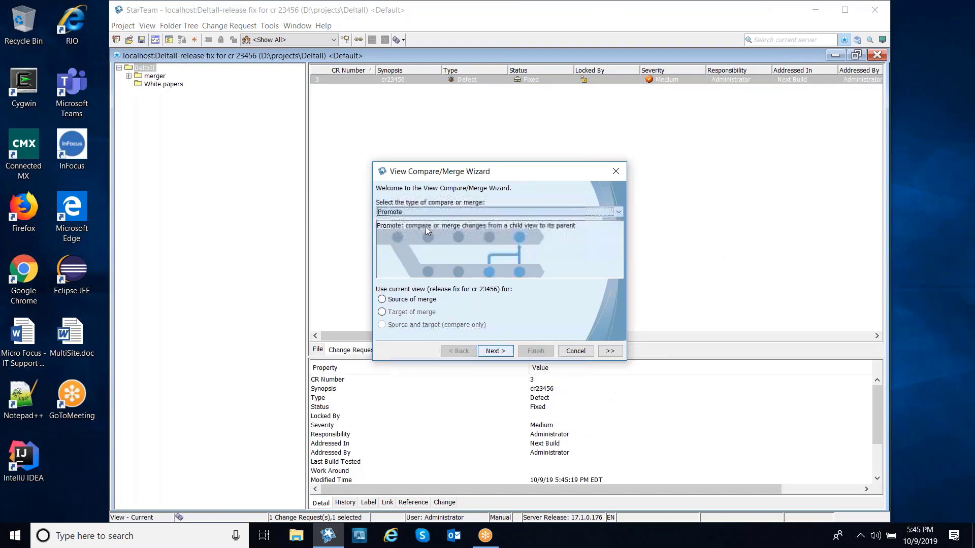
left_click(489, 351)
left_click(490, 352)
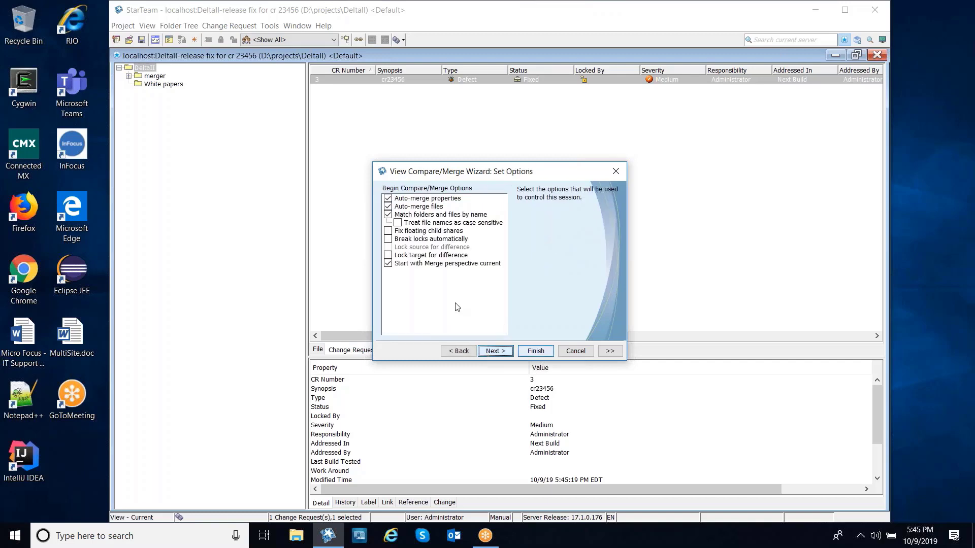
left_click(536, 351)
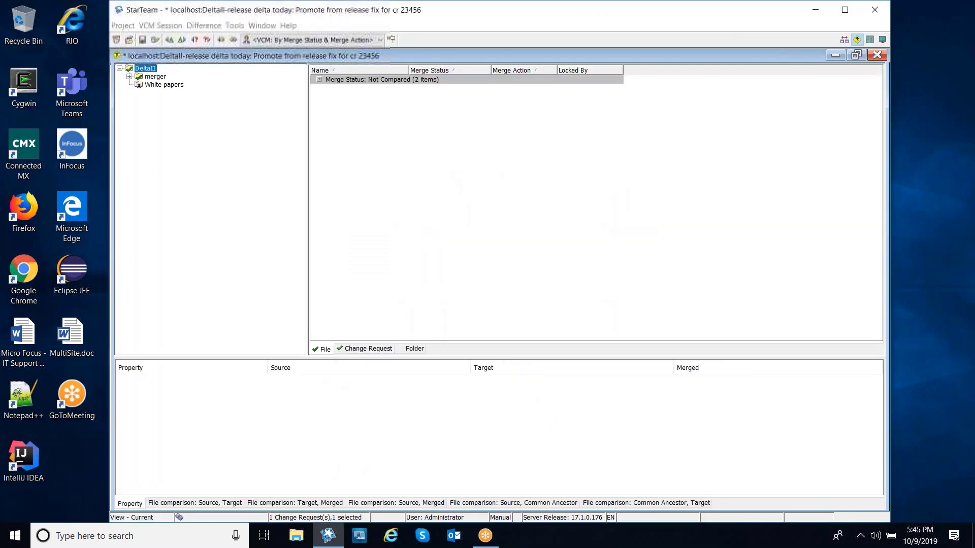
- Commit the promote session's changes to the view "release delta today", saving the session prior to commit
left_click(155, 40)
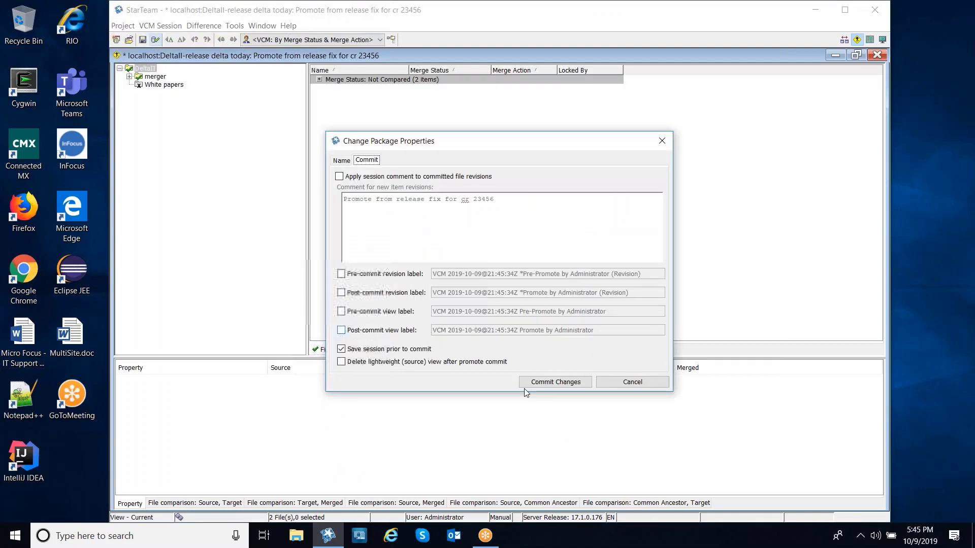
left_click(538, 381)
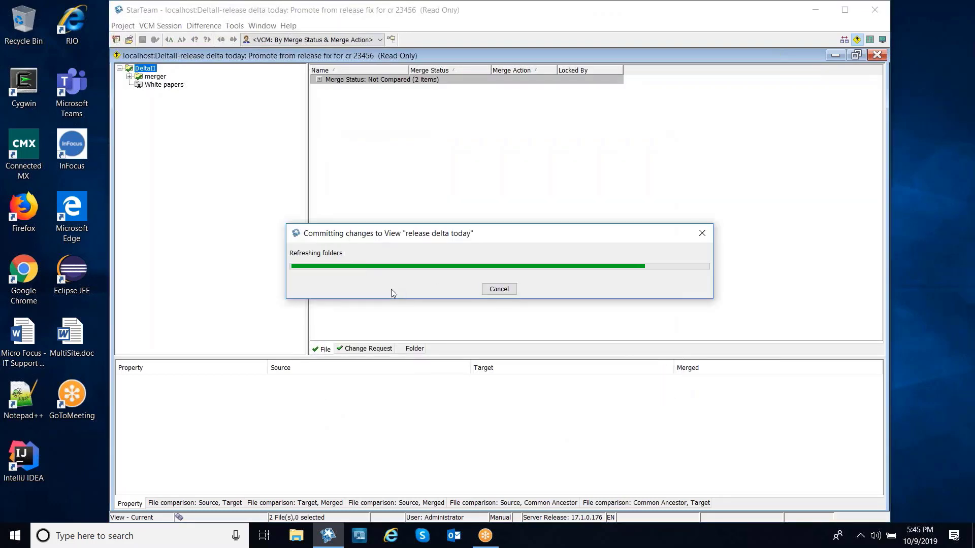
left_click(511, 294)
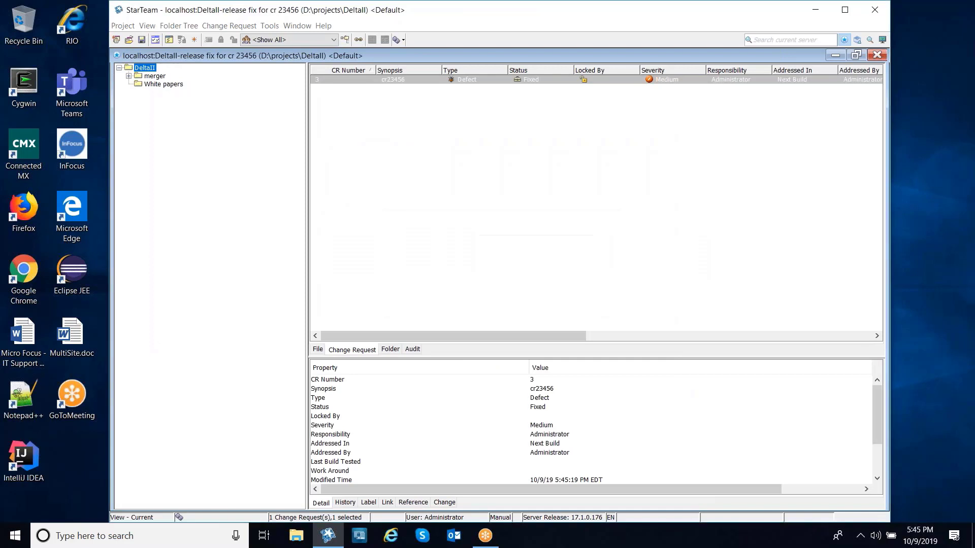
- Switch from the release fix view to its parent view "release delta today"
left_click(147, 25)
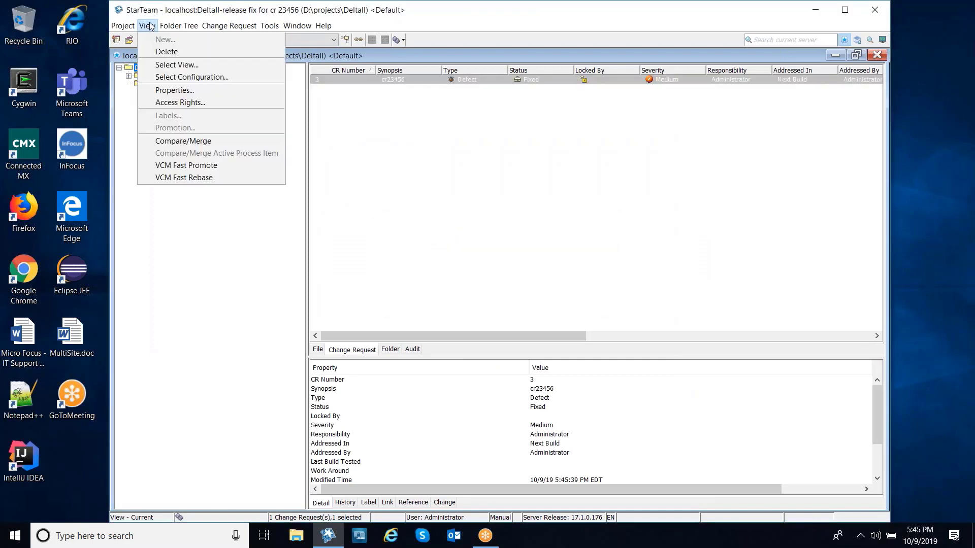
left_click(161, 65)
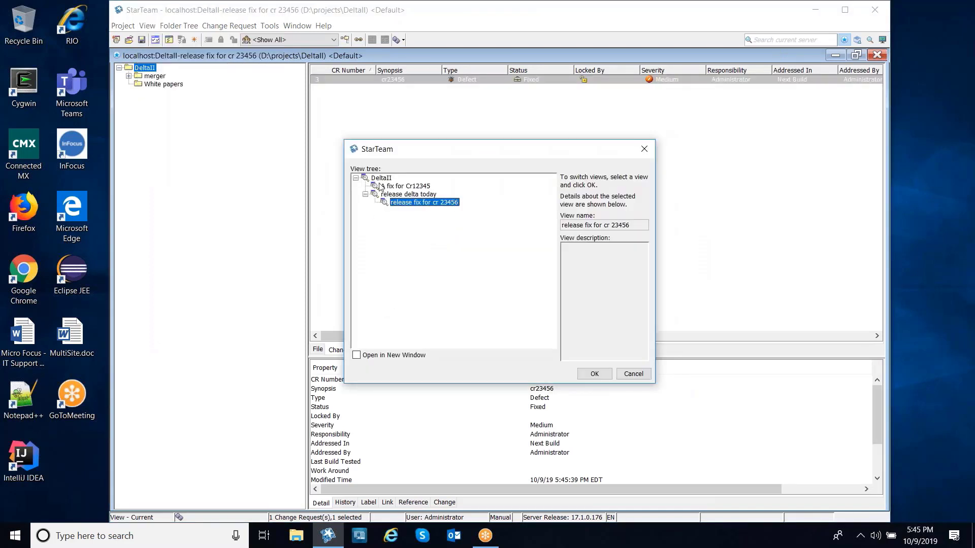
left_click(392, 194)
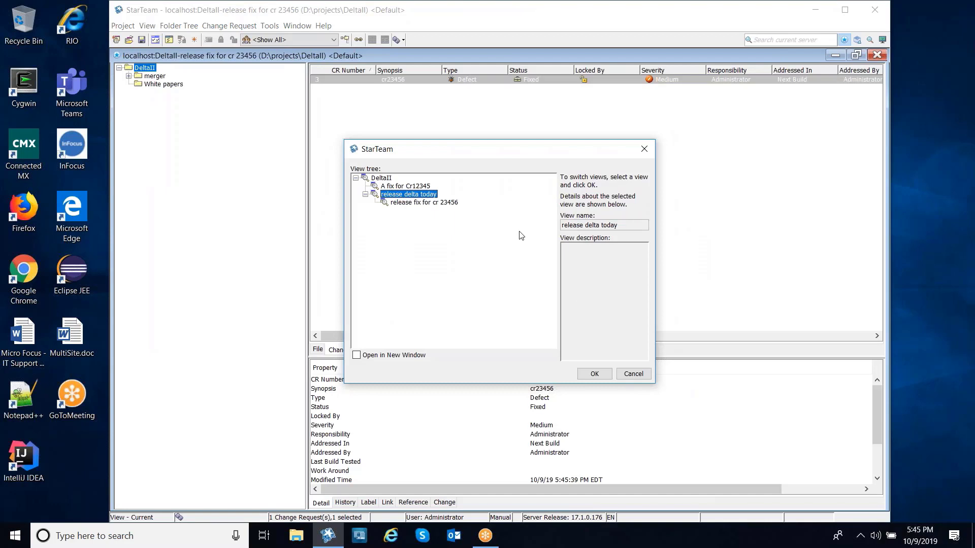
left_click(593, 373)
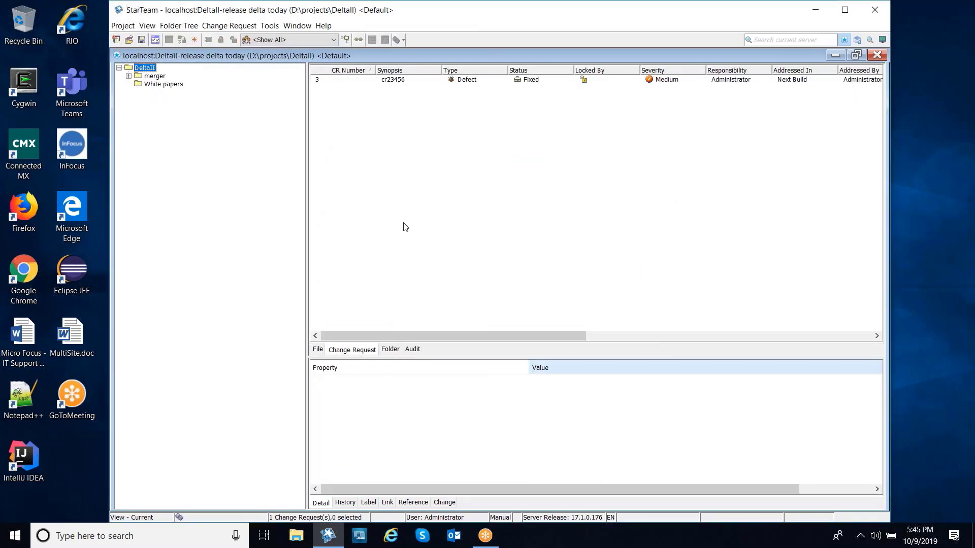
- Start a Promote compare/merge session for change request cr23456 with "release delta today" as the source, including the request and its associated changes
left_click(359, 80)
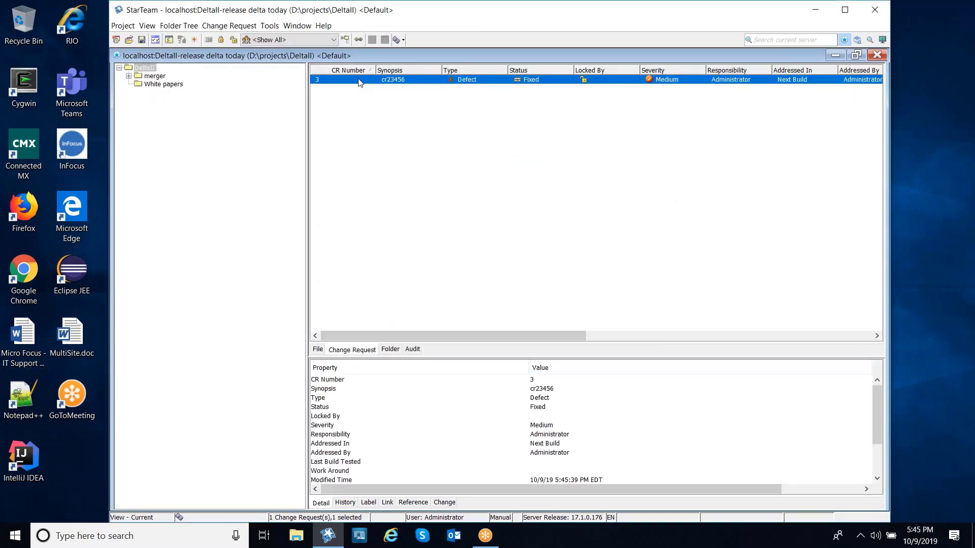
right_click(359, 82)
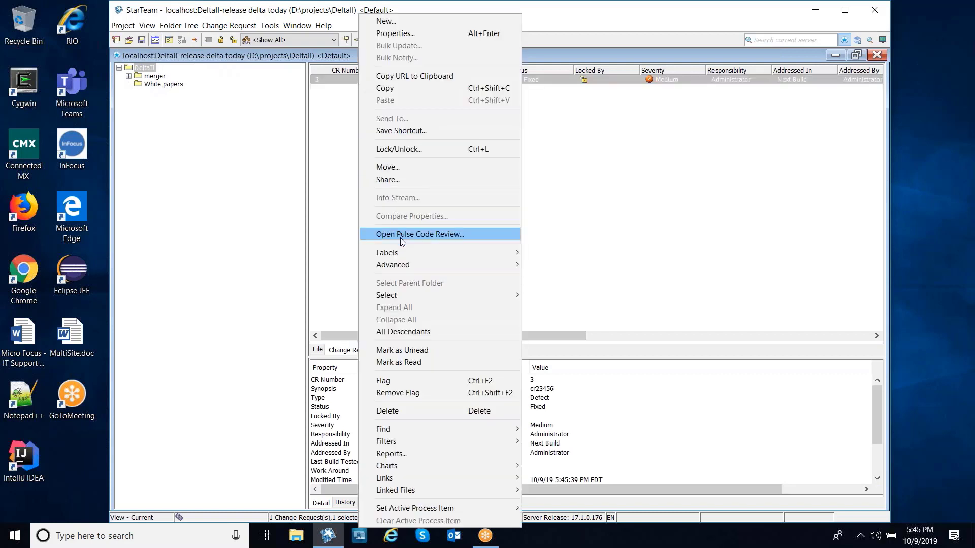
mouse_move(448, 266)
left_click(563, 337)
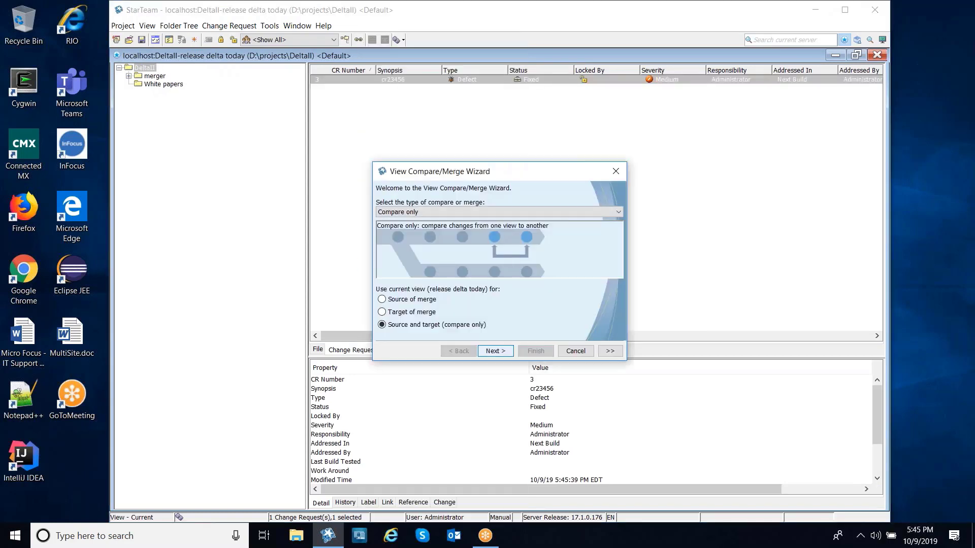
left_click(474, 214)
left_click(472, 221)
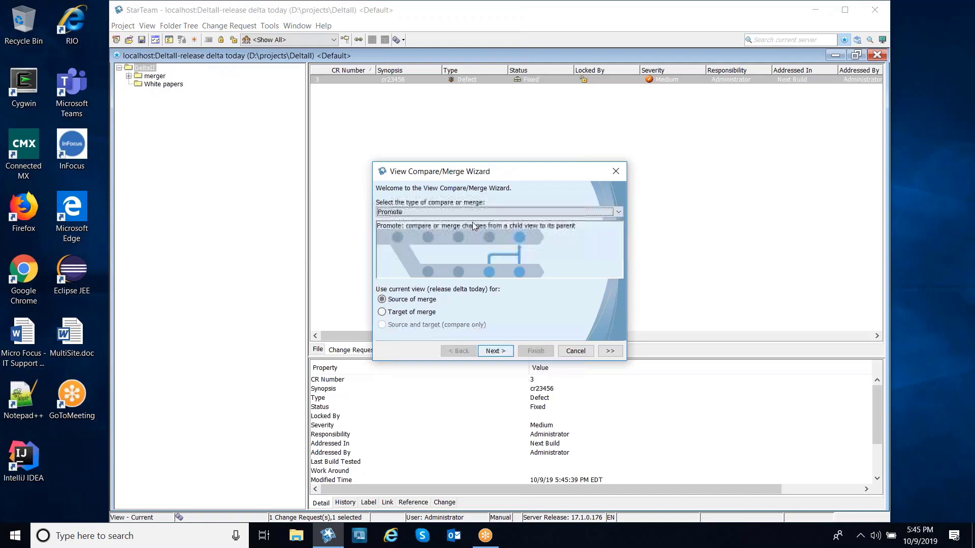
left_click(495, 352)
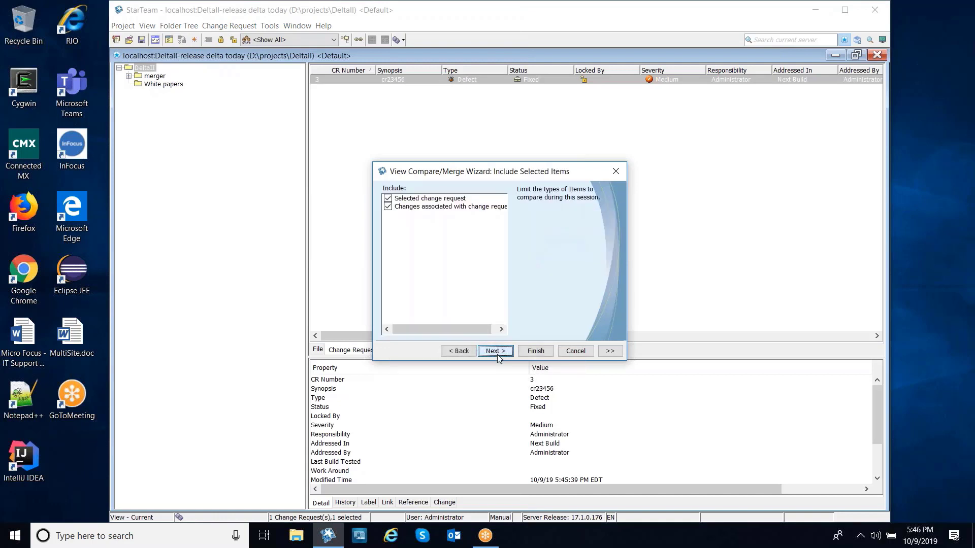
left_click(524, 352)
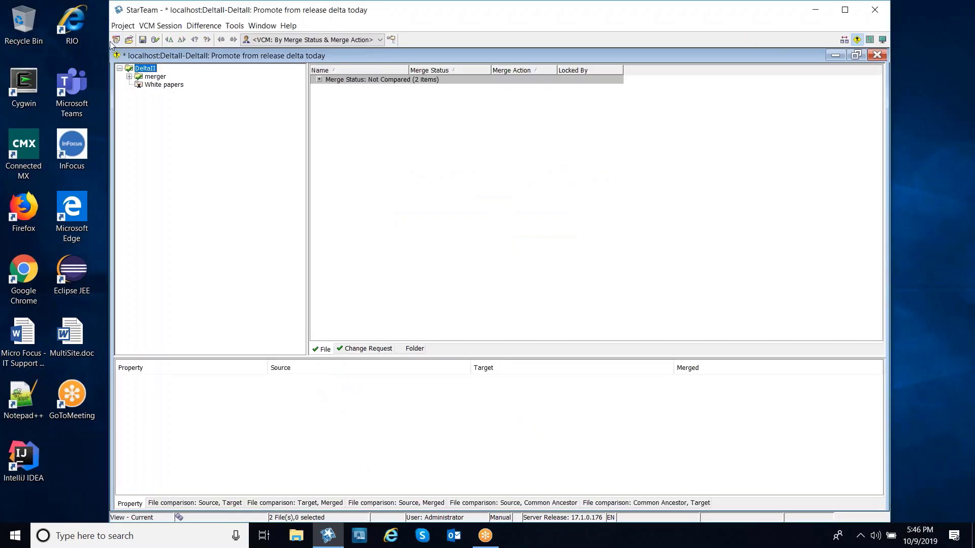
- Commit the promote session's changes to DeltaII with the session saved prior to commit, and close the session without generating a report
left_click(157, 38)
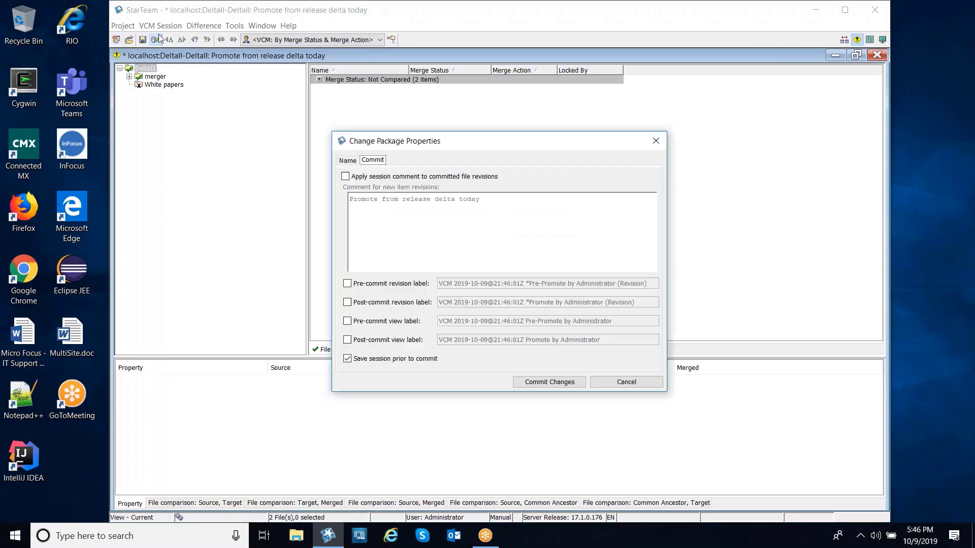
left_click(555, 384)
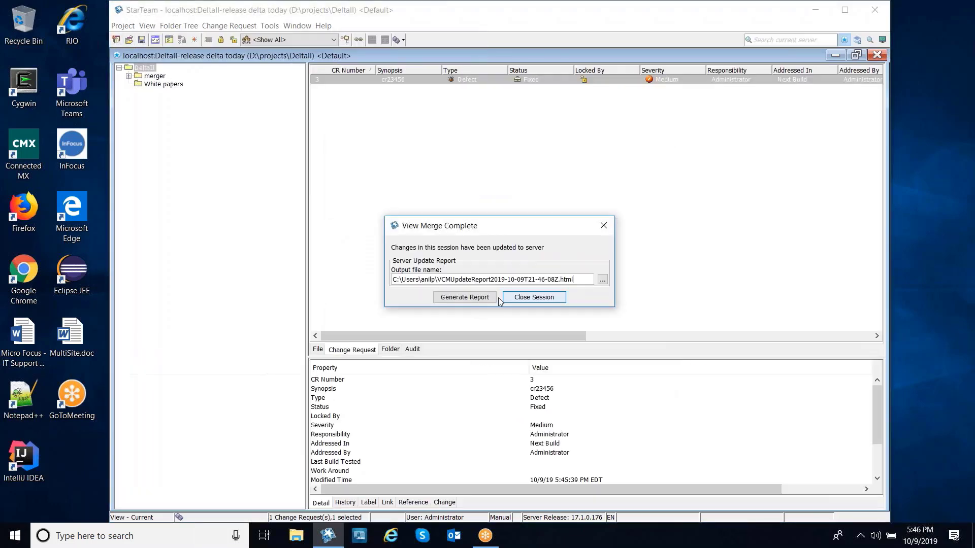
left_click(534, 297)
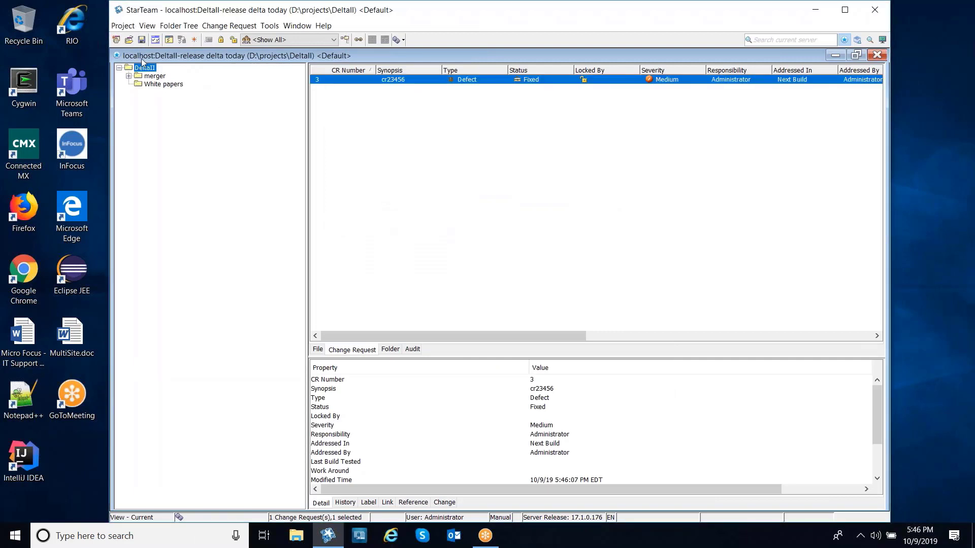
- Examine the project's view tree, going through DeltaII, "A fix for Cr12345", "release delta today" and "release fix for cr 23456"
left_click(147, 25)
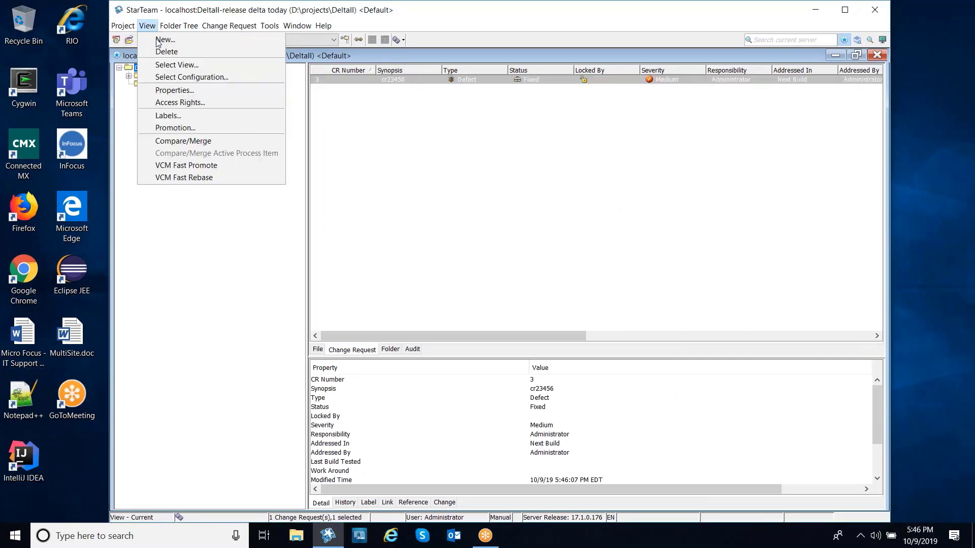
left_click(167, 65)
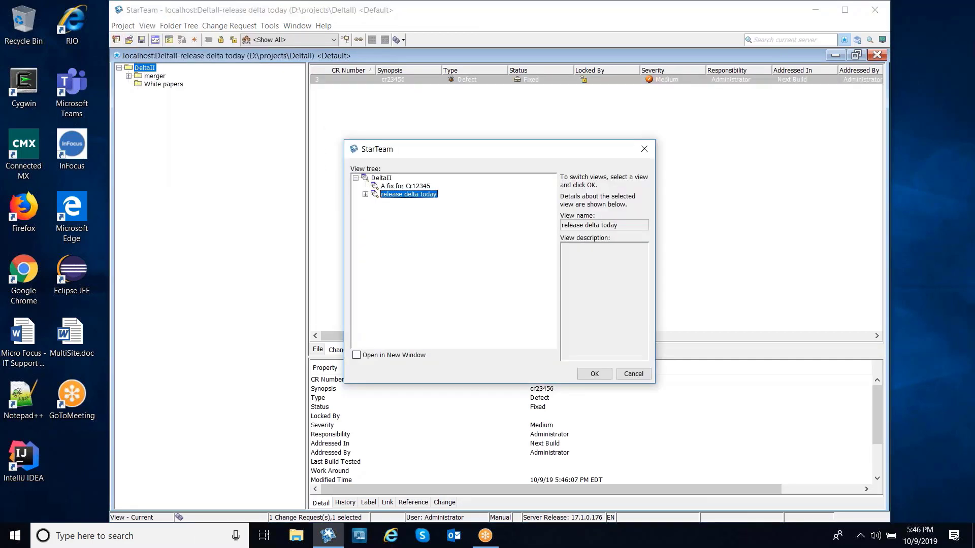
left_click(366, 195)
left_click(385, 179)
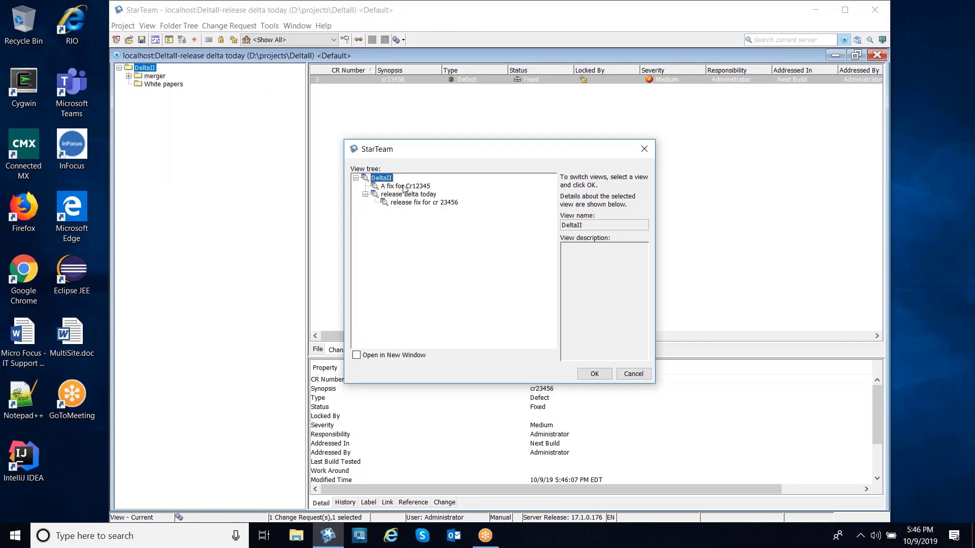
left_click(404, 187)
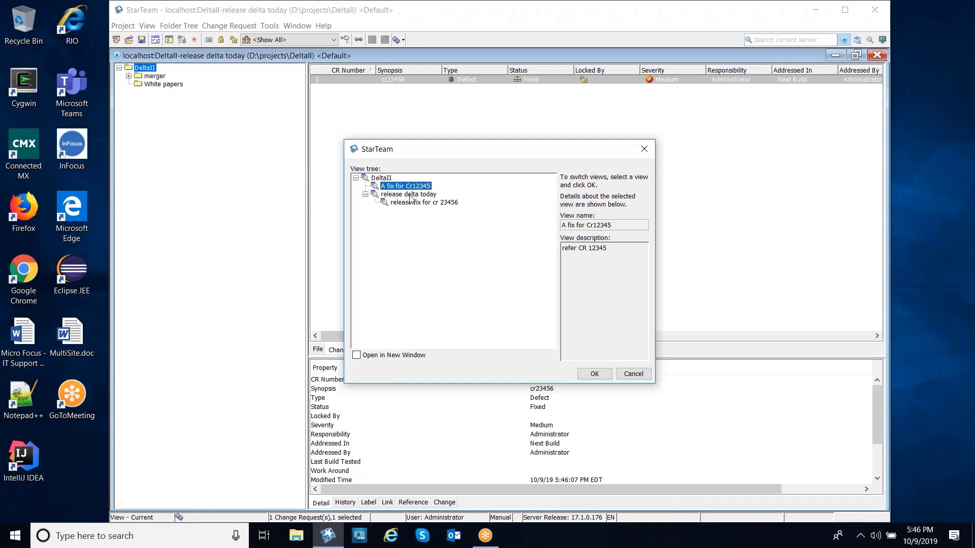
left_click(410, 198)
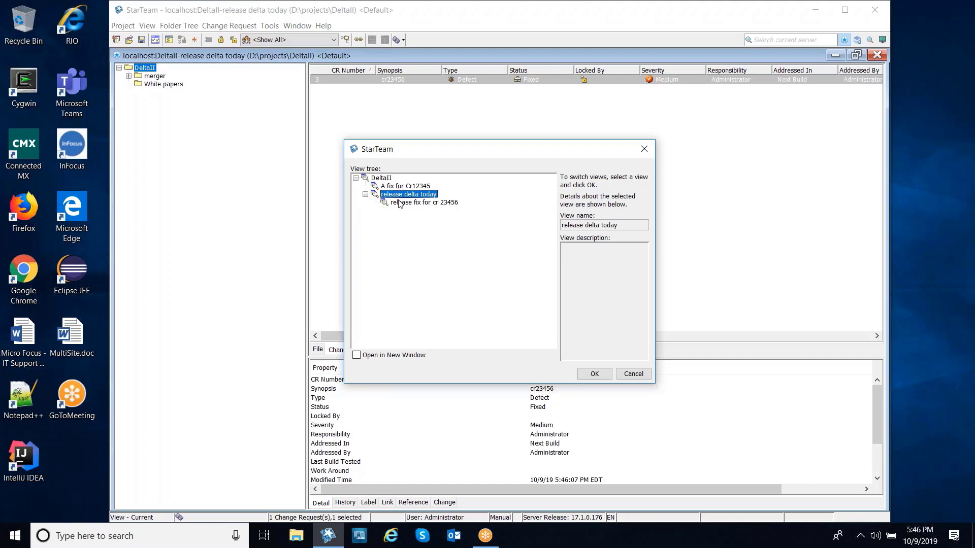
left_click(400, 203)
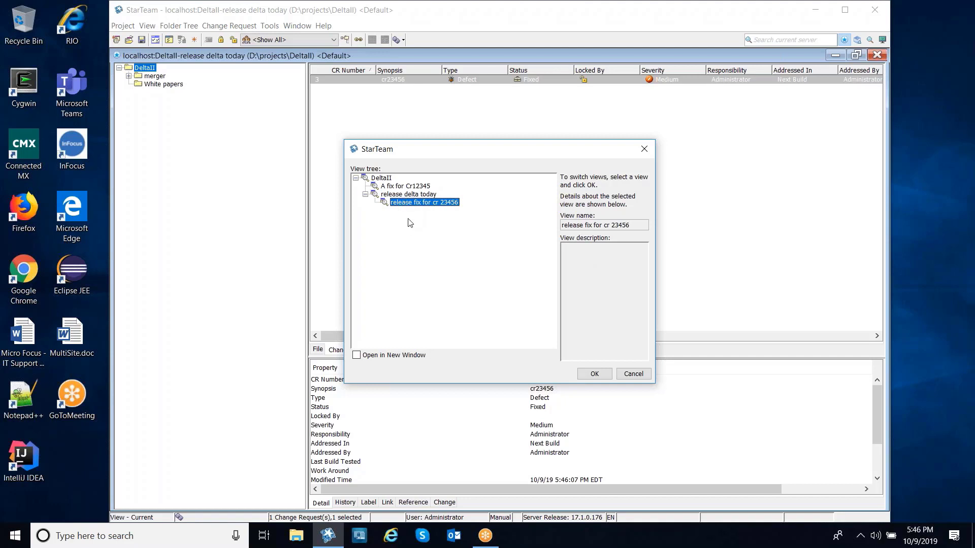
left_click(421, 196)
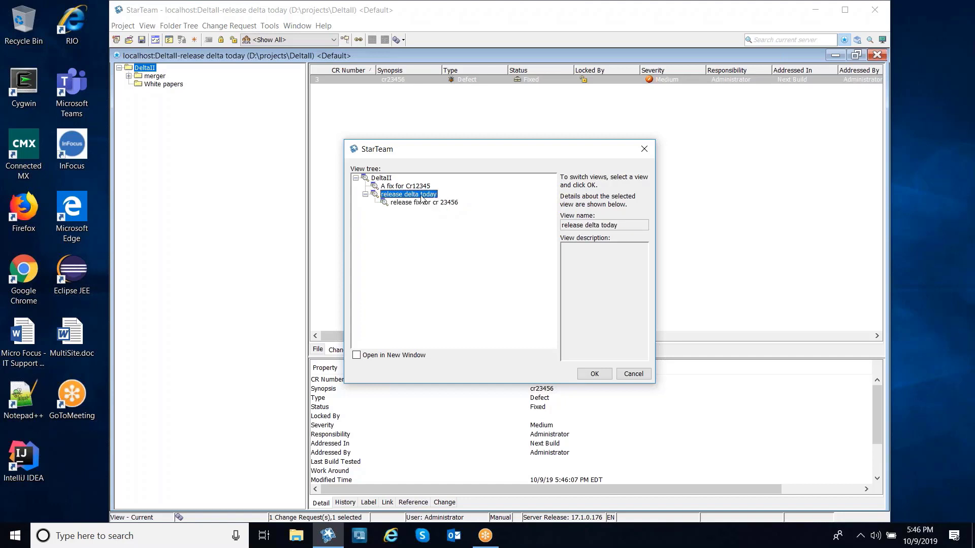
left_click(377, 179)
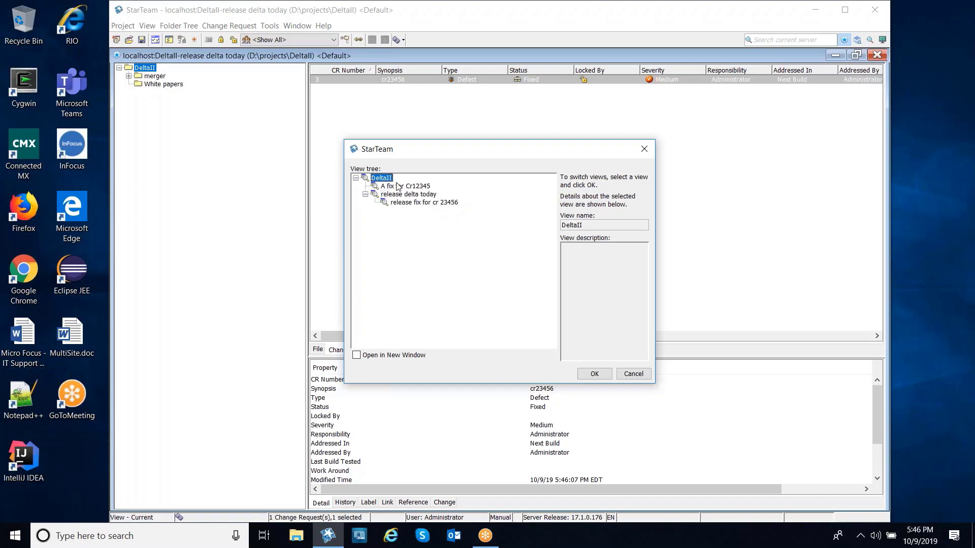
left_click(401, 186)
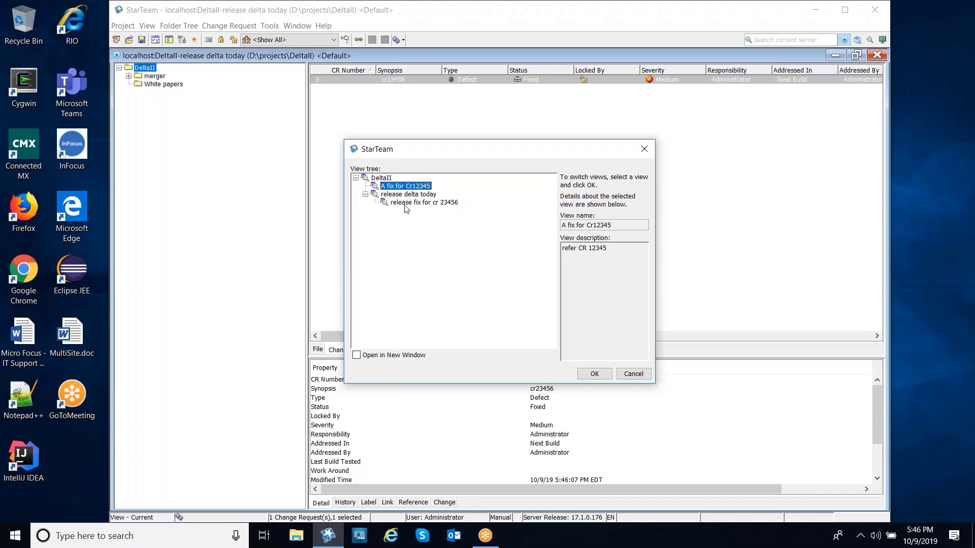